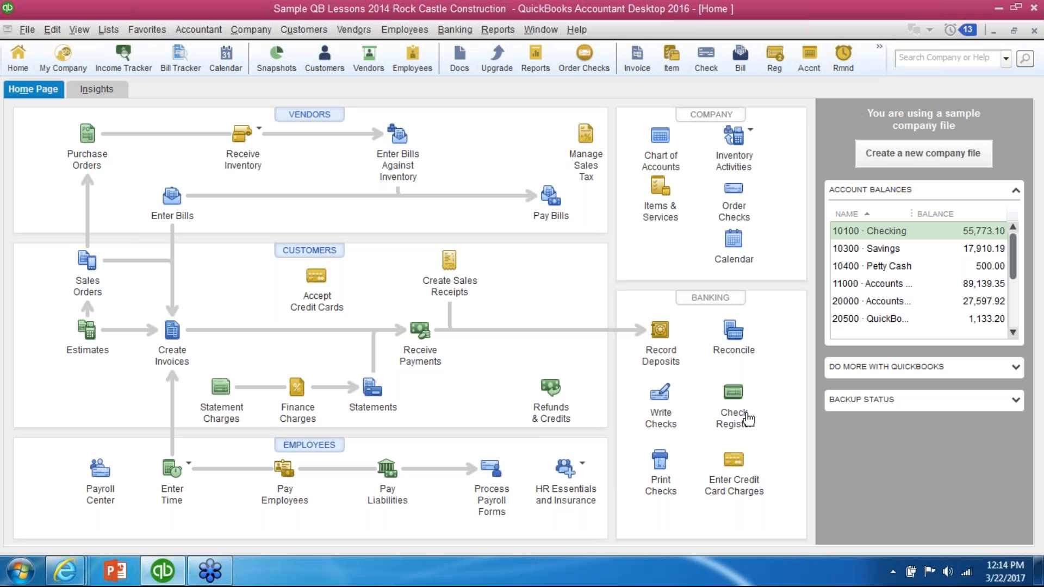
Step: Open the chart of accounts and start a new account of type Bank
{"action": "left_click", "coordinate": [661, 140]}
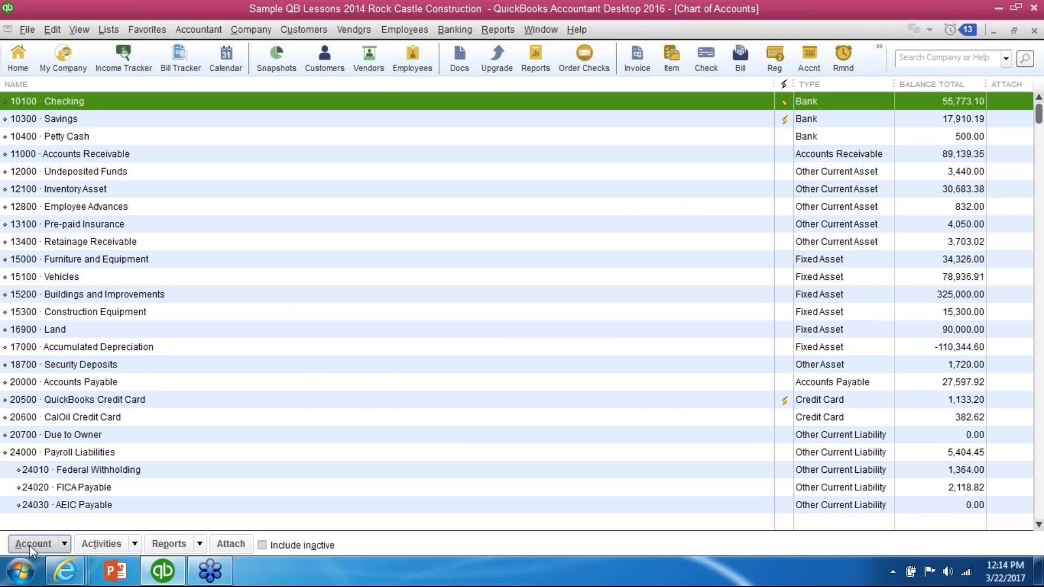
{"action": "left_click", "coordinate": [65, 545]}
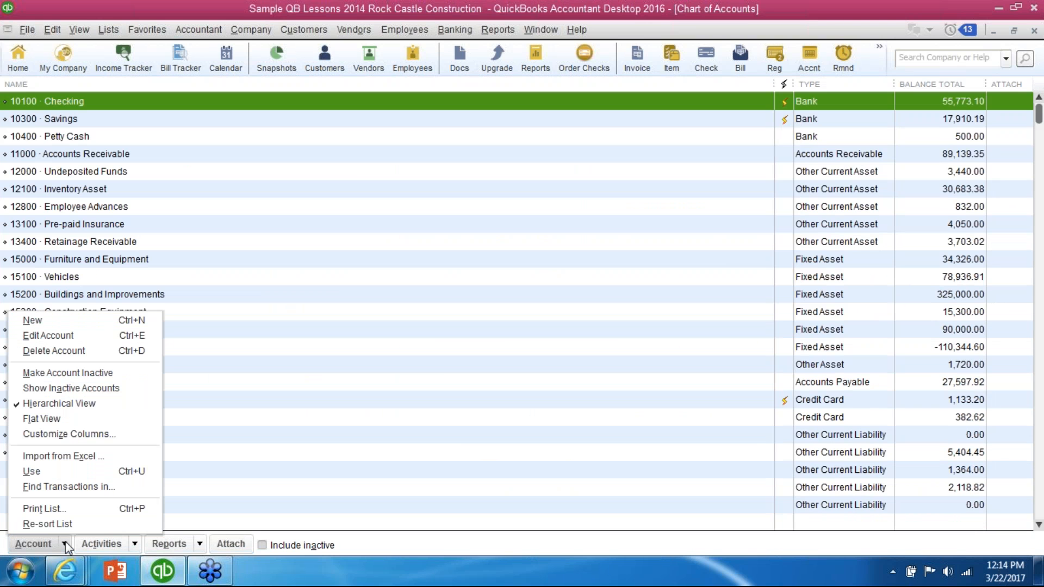
{"action": "left_click", "coordinate": [58, 321]}
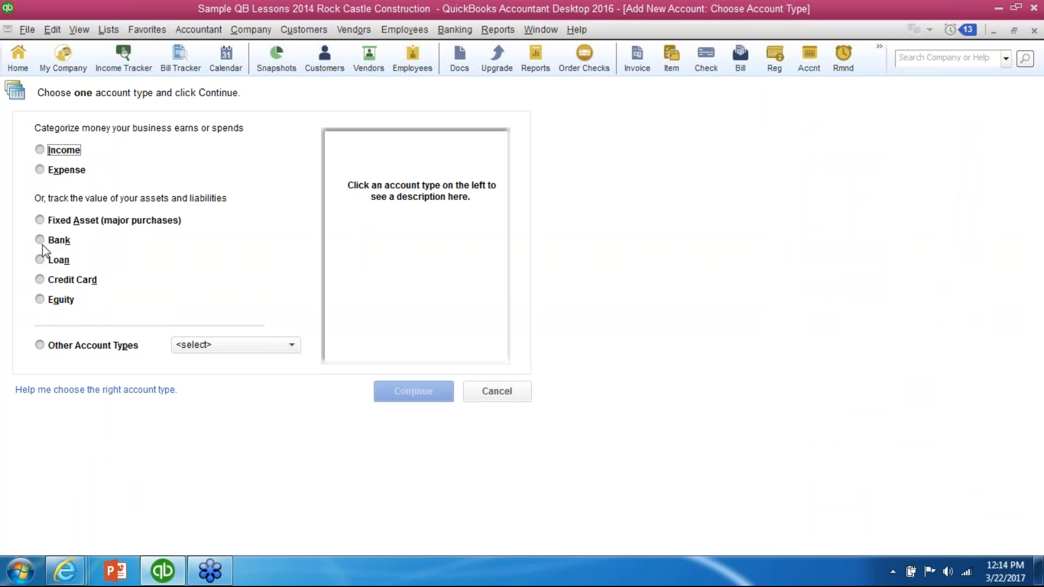
{"action": "left_click", "coordinate": [41, 240]}
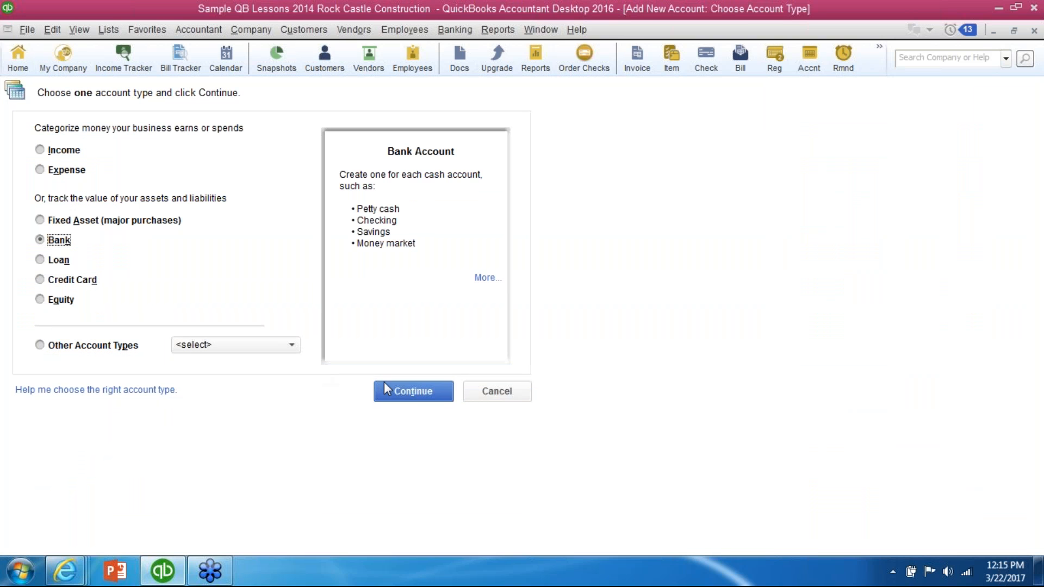
{"action": "left_click", "coordinate": [408, 398]}
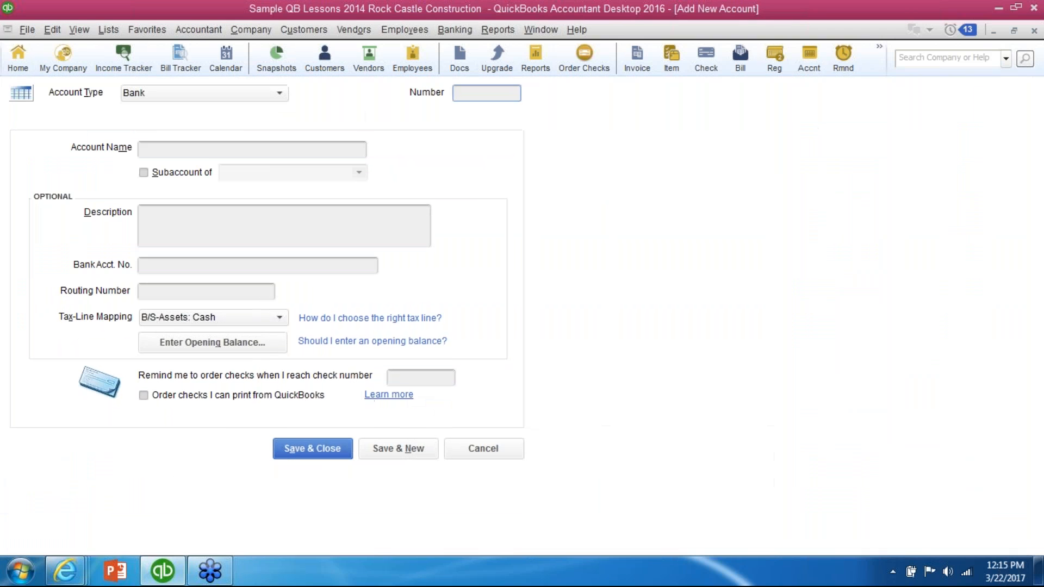
Step: Name the account "Wells Fargo Checking -" plus the bank account's last four digits, number it 10105, and save without setting up bank feeds
{"action": "key", "text": "Tab"}
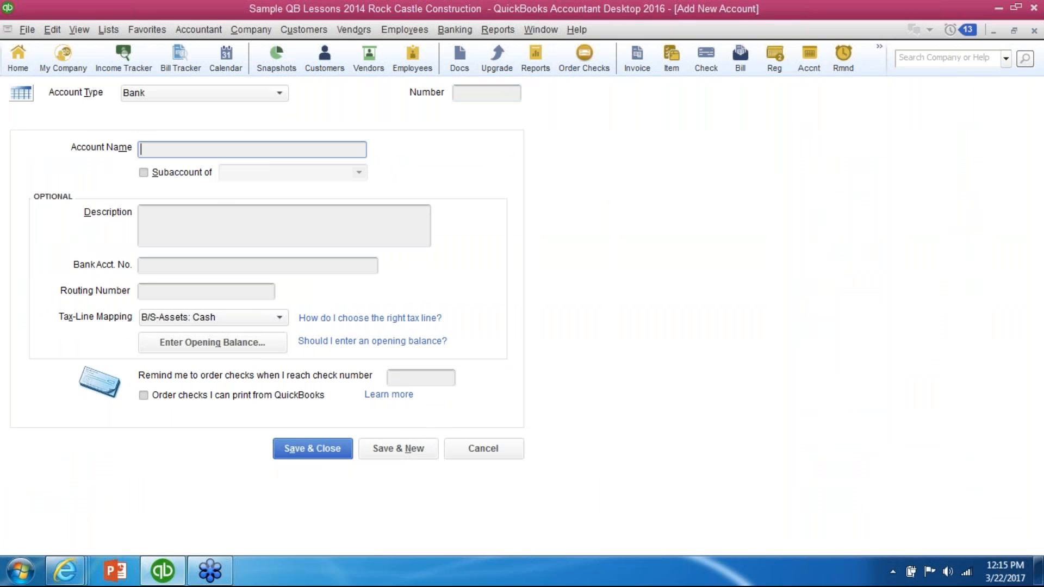
{"action": "type", "text": "We"}
{"action": "type", "text": "a"}
{"action": "key", "text": "BackSpace"}
{"action": "type", "text": "lls Fargo Checking -4455"}
{"action": "left_click", "coordinate": [476, 93]}
{"action": "type", "text": "10105"}
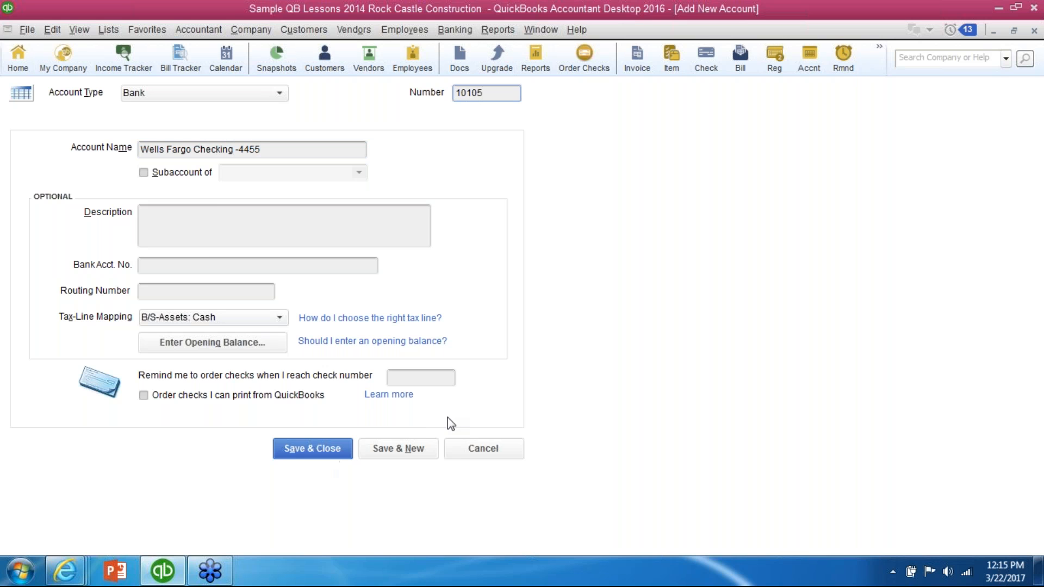
{"action": "left_click", "coordinate": [313, 460]}
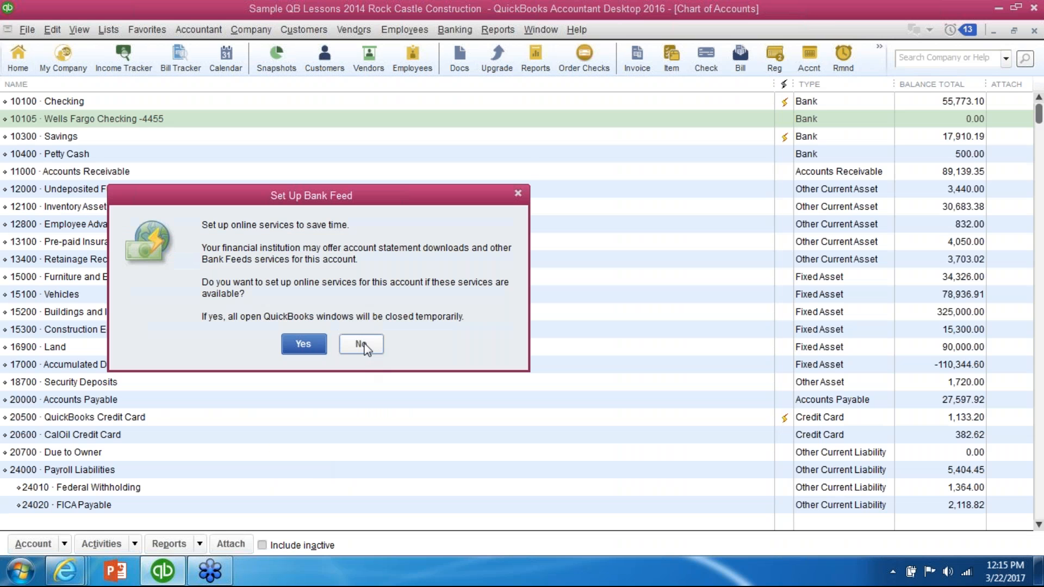
{"action": "left_click", "coordinate": [361, 343]}
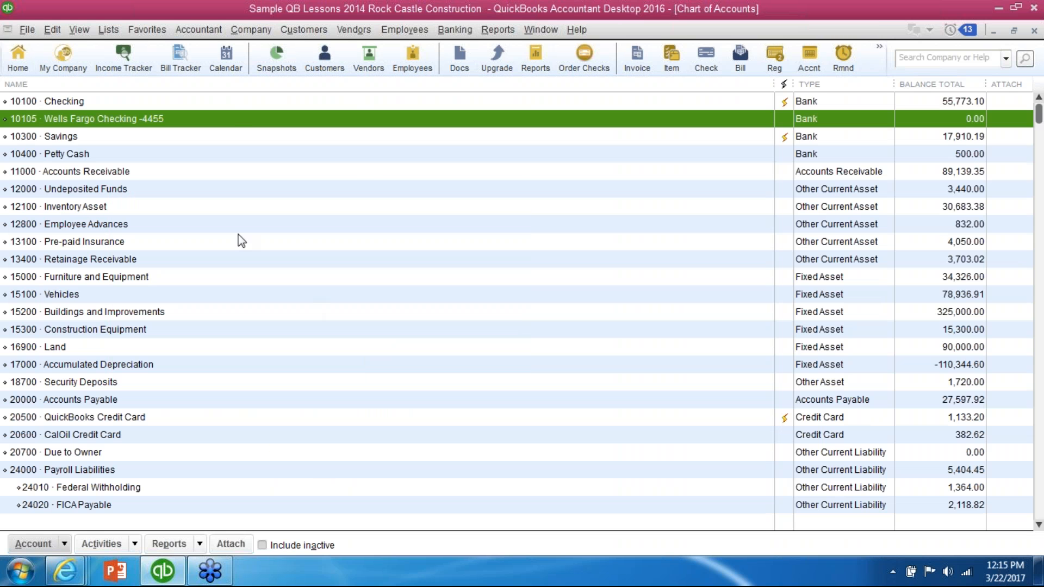
Step: Make the 10100 Checking account inactive, and check it by temporarily including inactive accounts in the list
{"action": "left_click", "coordinate": [109, 99]}
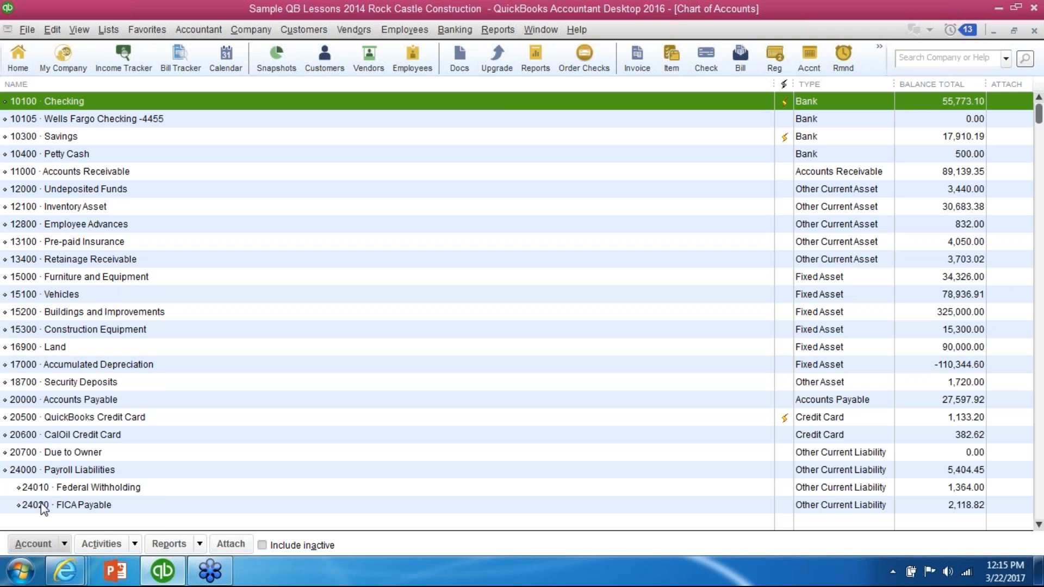
{"action": "left_click", "coordinate": [38, 542]}
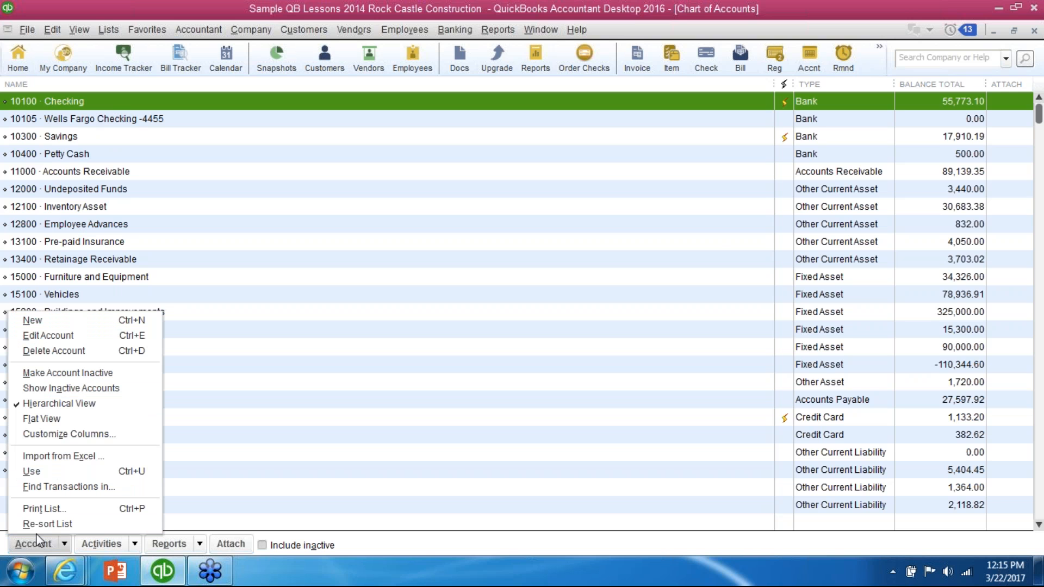
{"action": "left_click", "coordinate": [54, 370]}
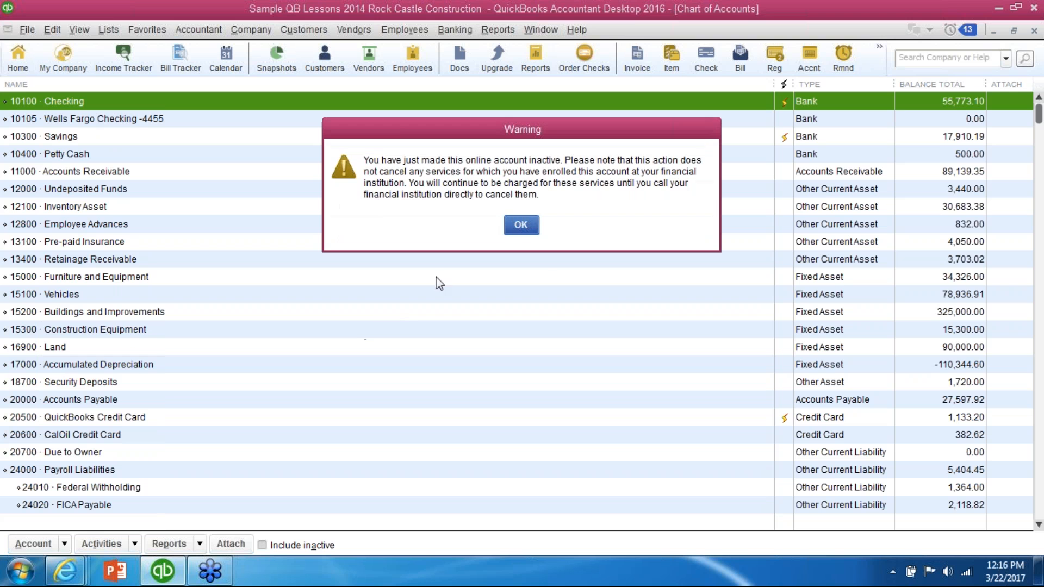
{"action": "left_click", "coordinate": [521, 227]}
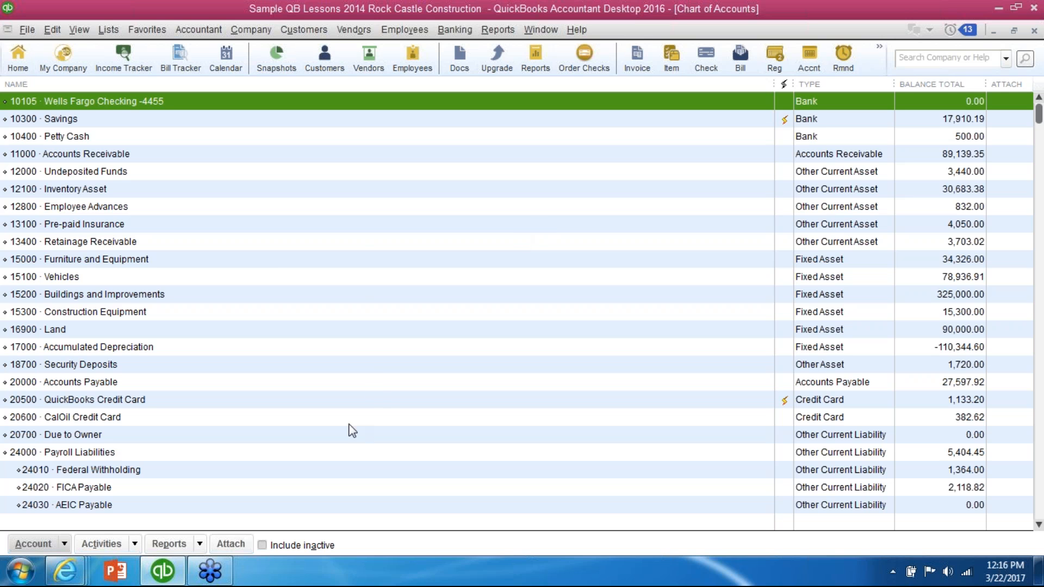
{"action": "left_click", "coordinate": [262, 545]}
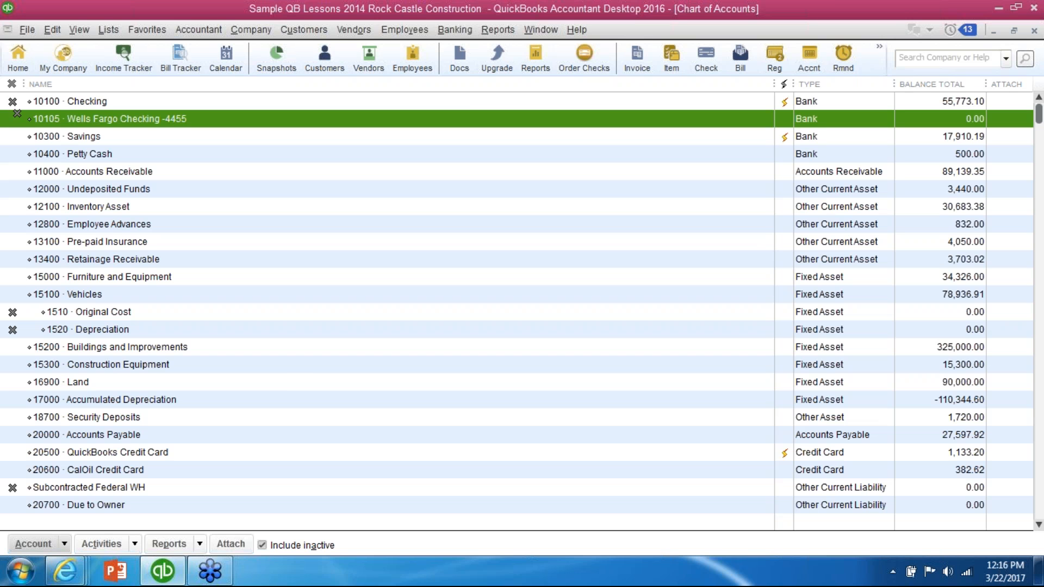
{"action": "left_click", "coordinate": [262, 545]}
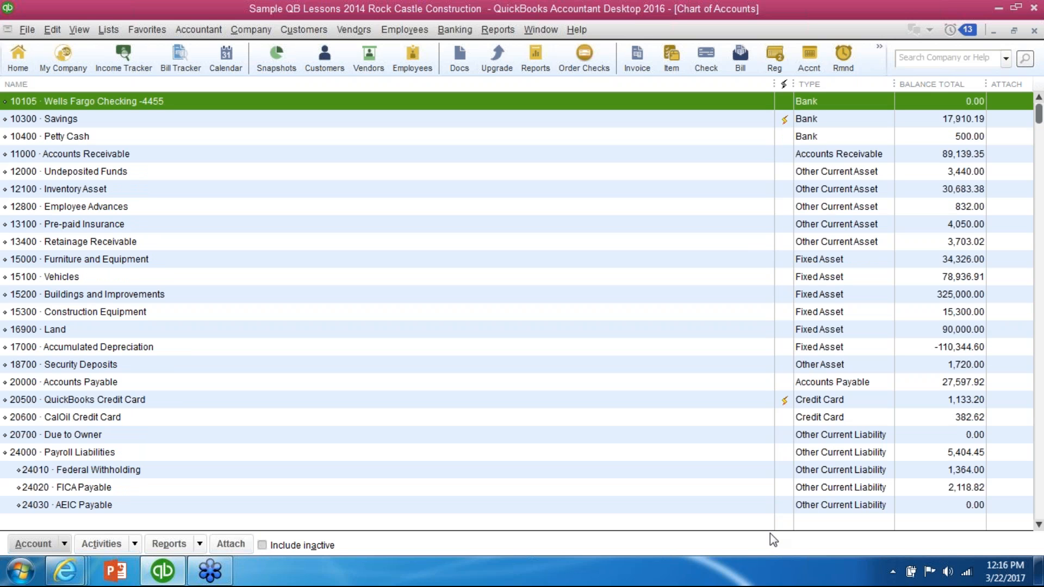
Step: Examine the Gas and Fuel subaccounts under the 60100 Automobile expense account for duplication
{"action": "left_click", "coordinate": [1041, 511]}
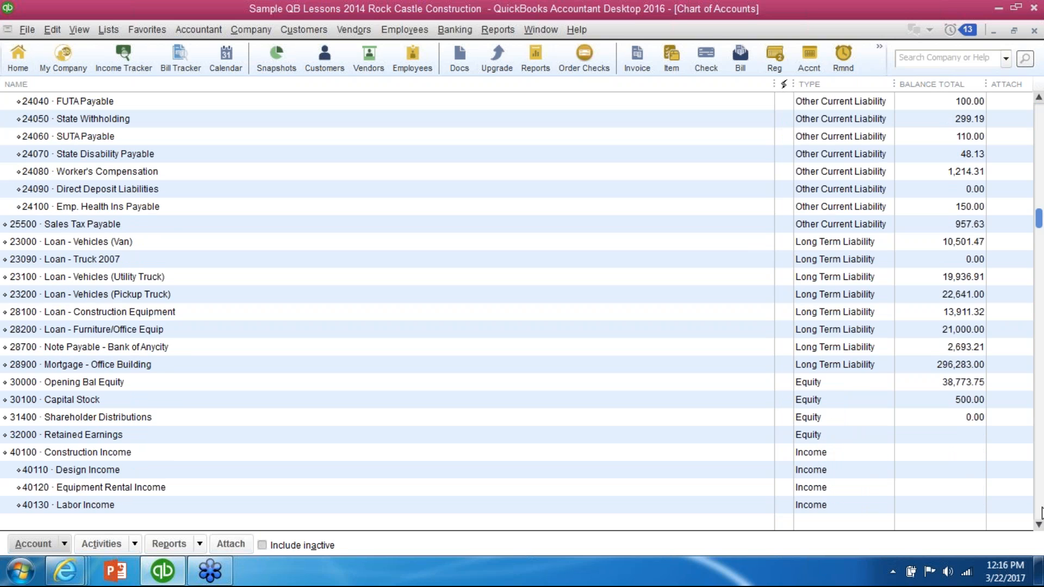
{"action": "left_click", "coordinate": [1041, 511]}
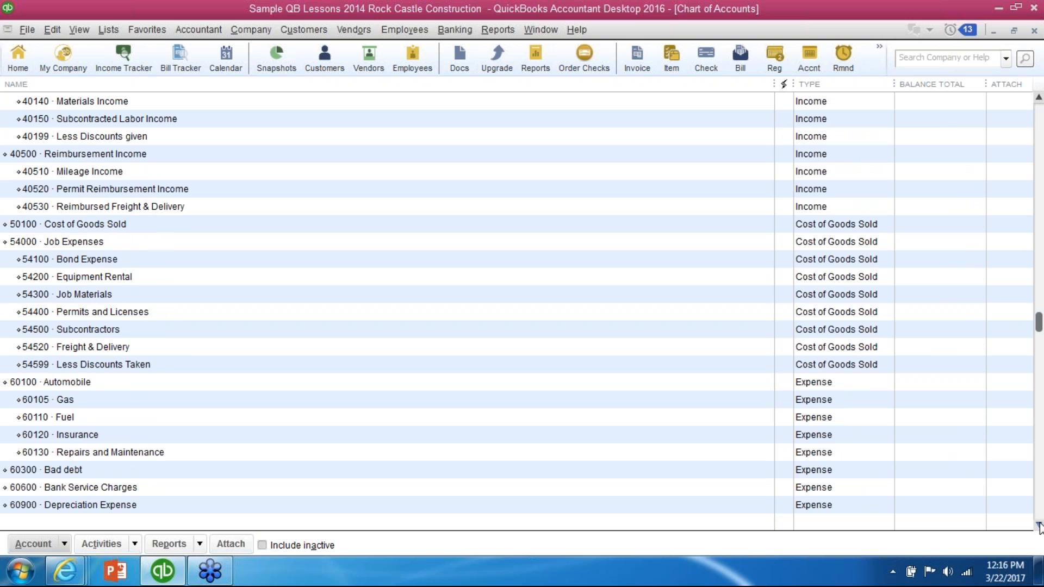
{"action": "left_click", "coordinate": [1039, 525]}
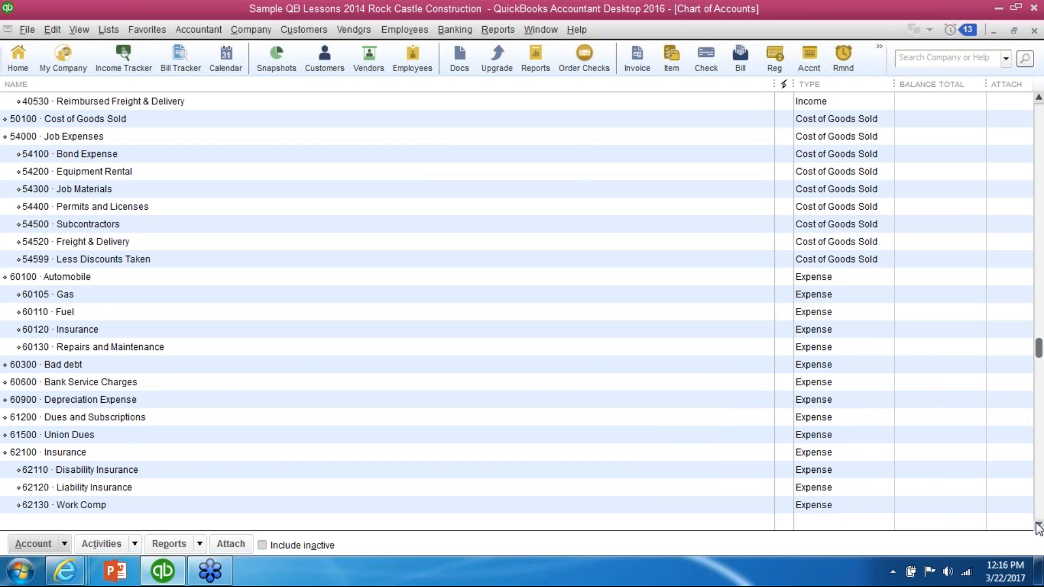
{"action": "left_click", "coordinate": [181, 288]}
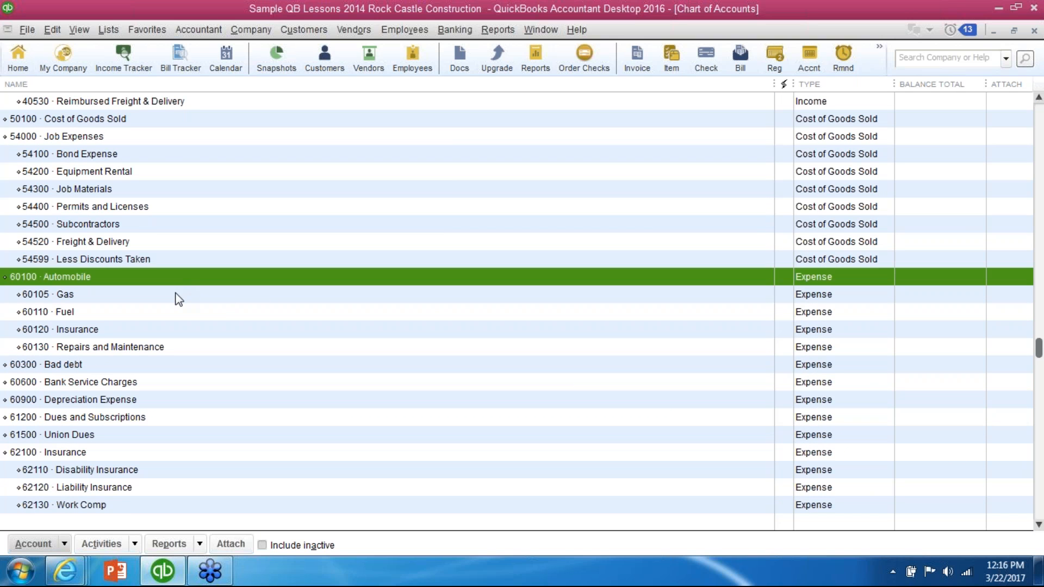
{"action": "left_click", "coordinate": [175, 295]}
{"action": "key", "text": "Down"}
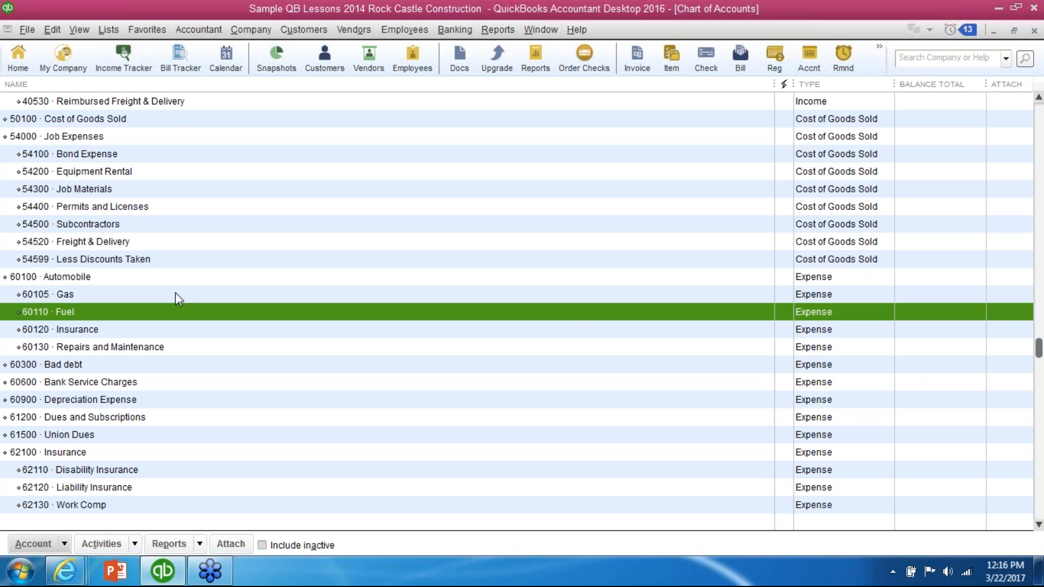
Step: Rename the 60105 Gas subaccount to Fuel and merge it with the existing Fuel account
{"action": "left_click", "coordinate": [131, 295]}
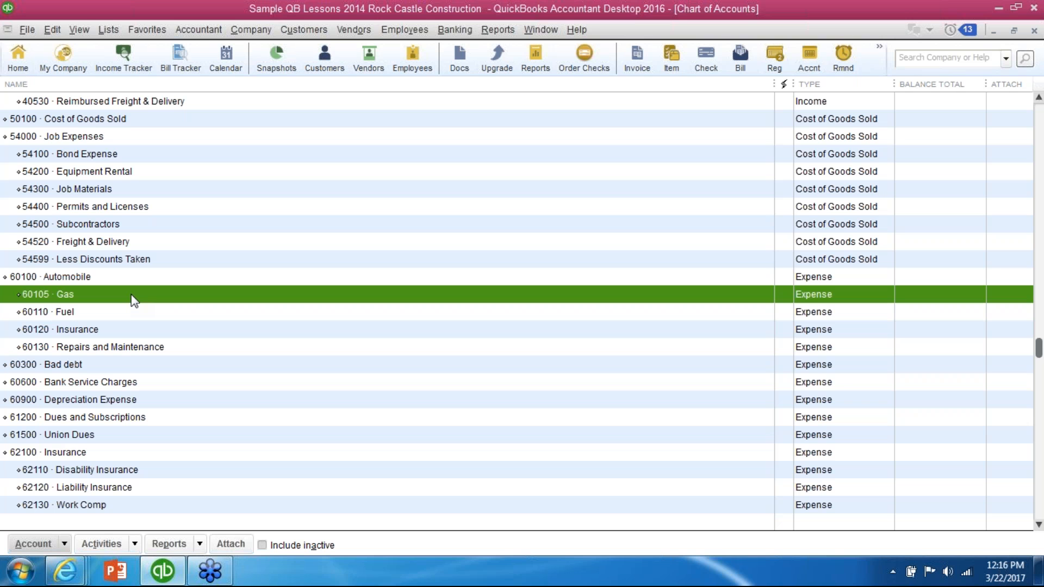
{"action": "right_click", "coordinate": [133, 300]}
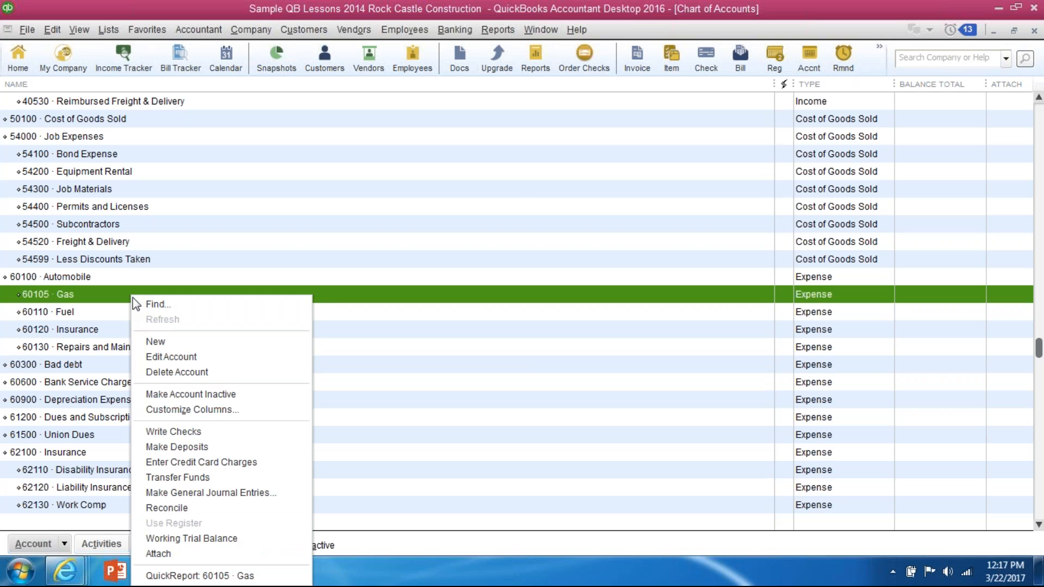
{"action": "left_click", "coordinate": [170, 357]}
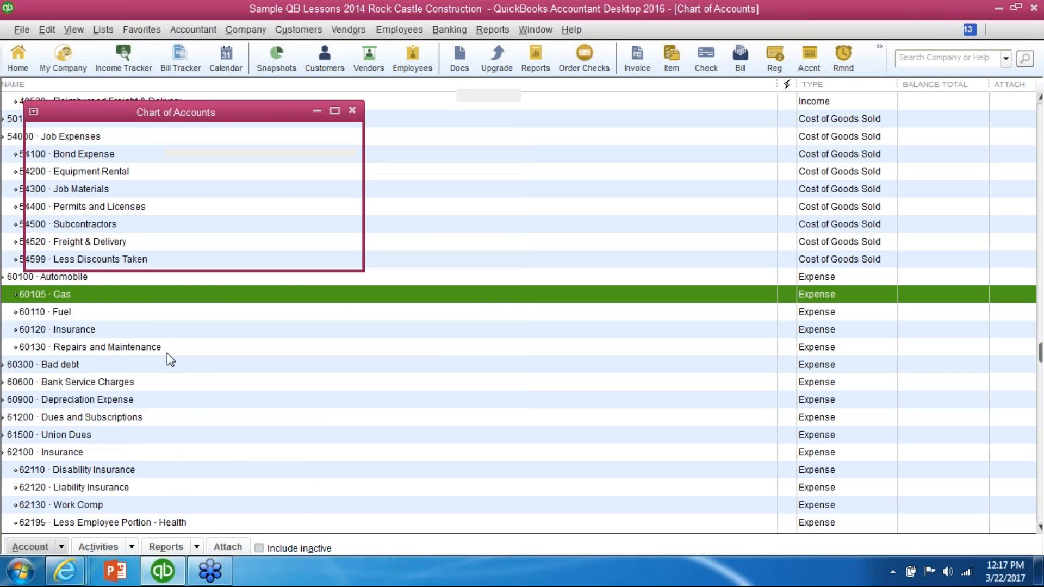
{"action": "left_click", "coordinate": [188, 147]}
{"action": "key", "text": "BackSpace"}
{"action": "key", "text": "BackSpace"}
{"action": "key", "text": "BackSpace"}
{"action": "type", "text": "Fuel"}
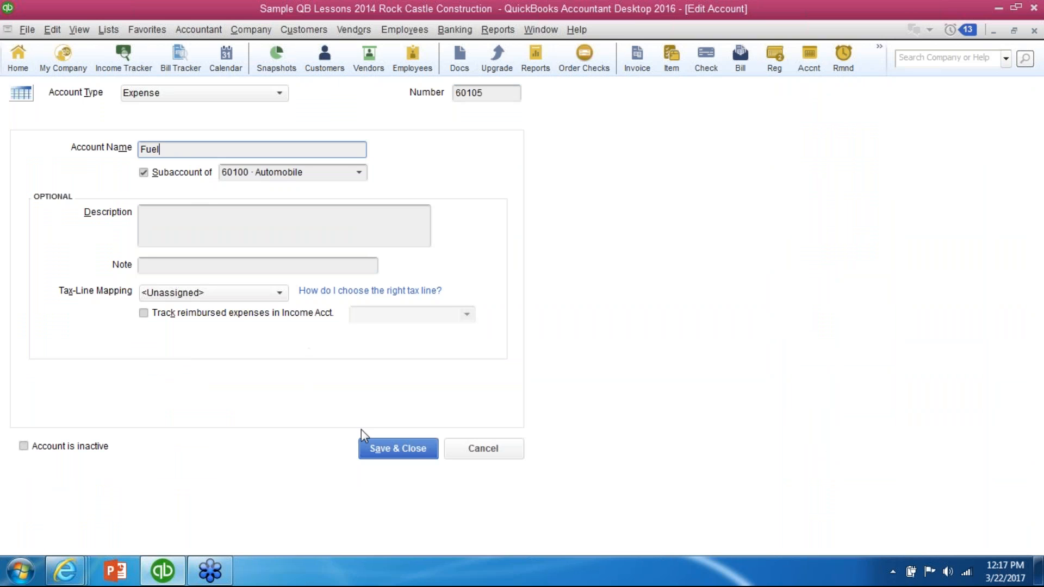
{"action": "left_click", "coordinate": [406, 451]}
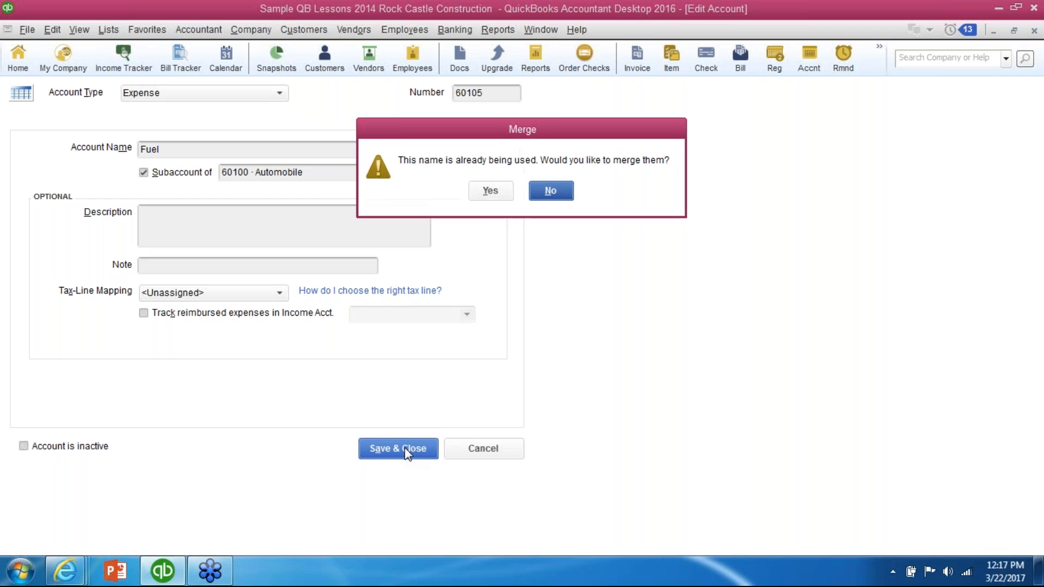
{"action": "left_click", "coordinate": [490, 191]}
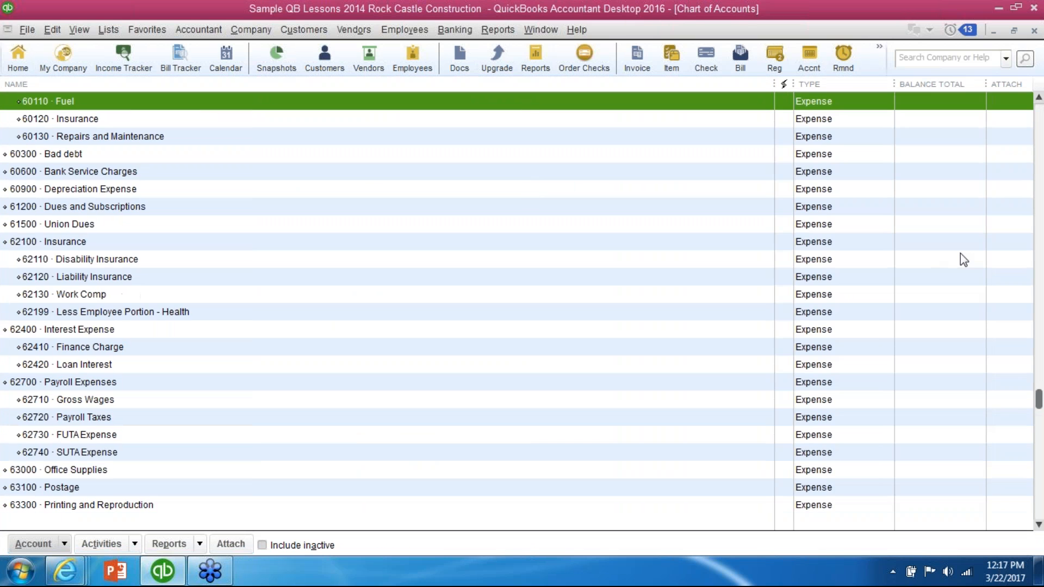
Step: Make the 23090 Loan - Truck 2007 account inactive, and check it by temporarily including inactive accounts in the list
{"action": "scroll", "coordinate": [1030, 388], "scroll_direction": "up", "scroll_amount": 2}
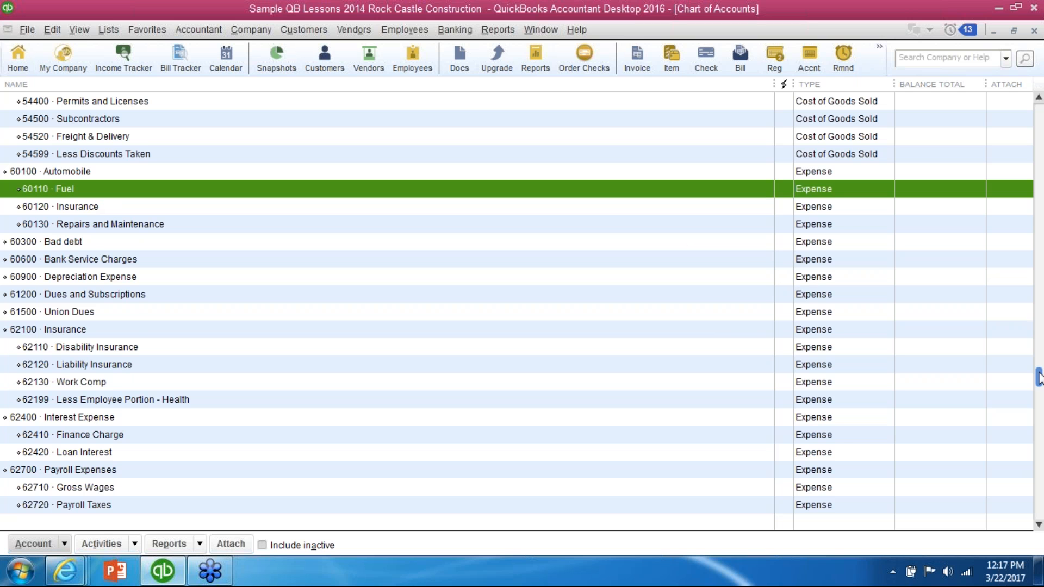
{"action": "left_click_drag", "start_coordinate": [1038, 377], "coordinate": [1040, 231]}
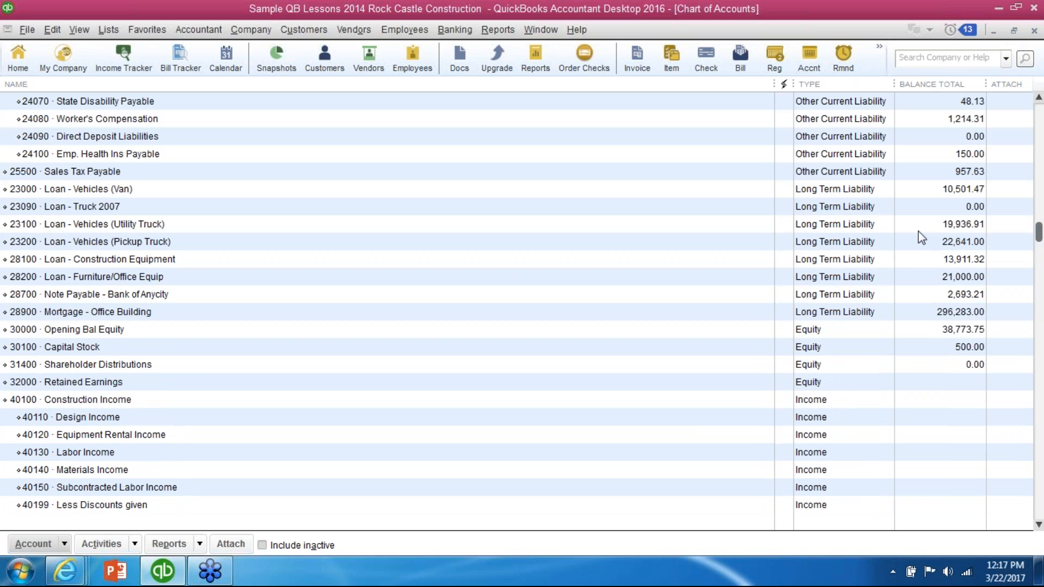
{"action": "left_click", "coordinate": [805, 187]}
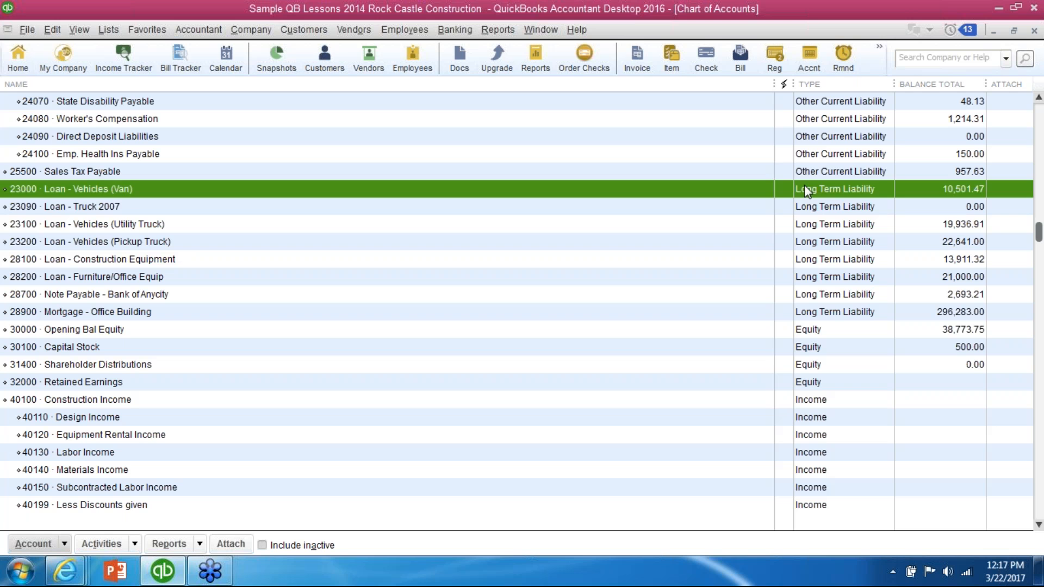
{"action": "key", "text": "Down"}
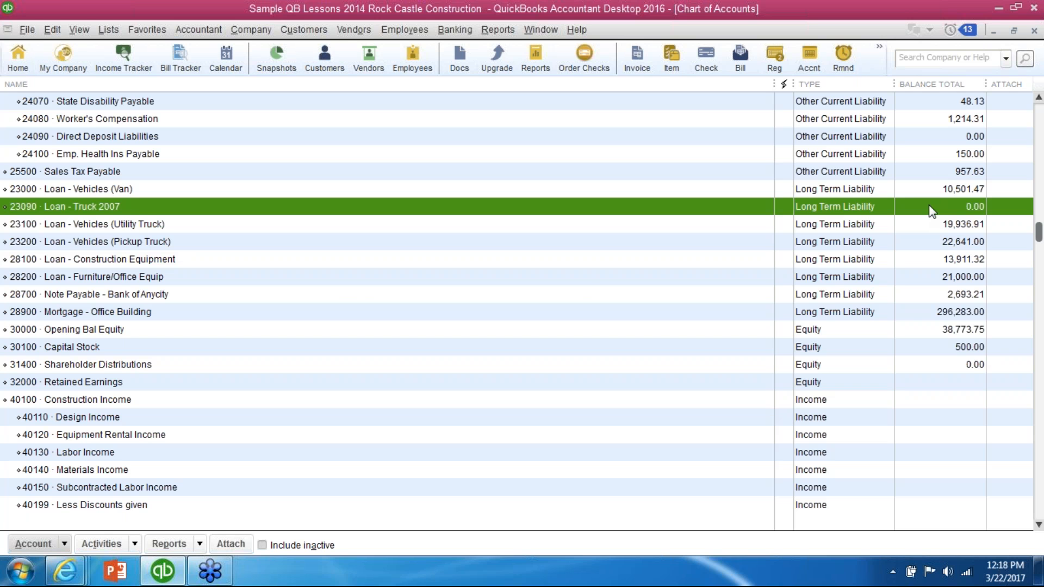
{"action": "right_click", "coordinate": [129, 211]}
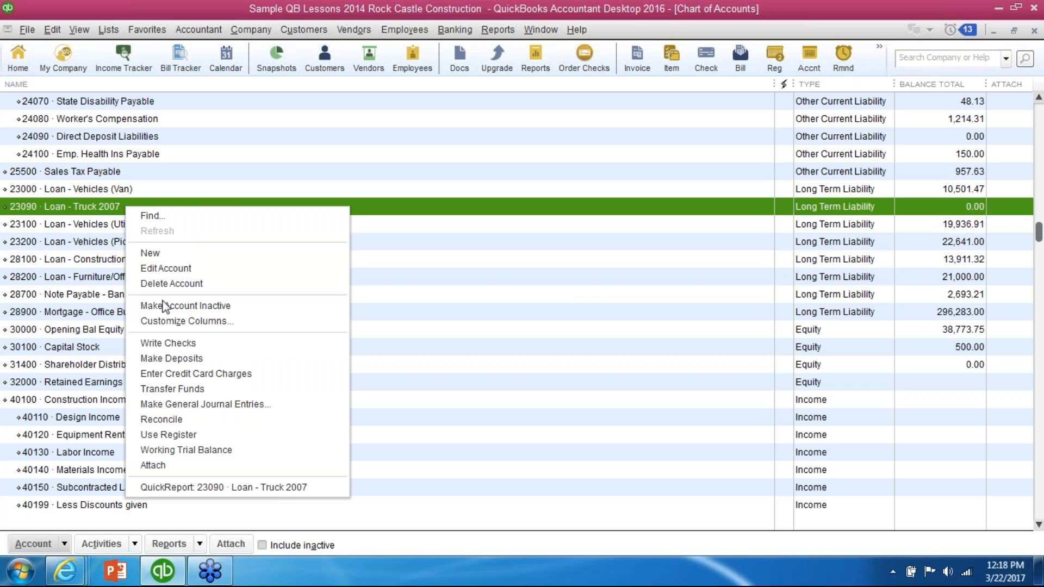
{"action": "left_click", "coordinate": [36, 543]}
{"action": "left_click", "coordinate": [37, 544]}
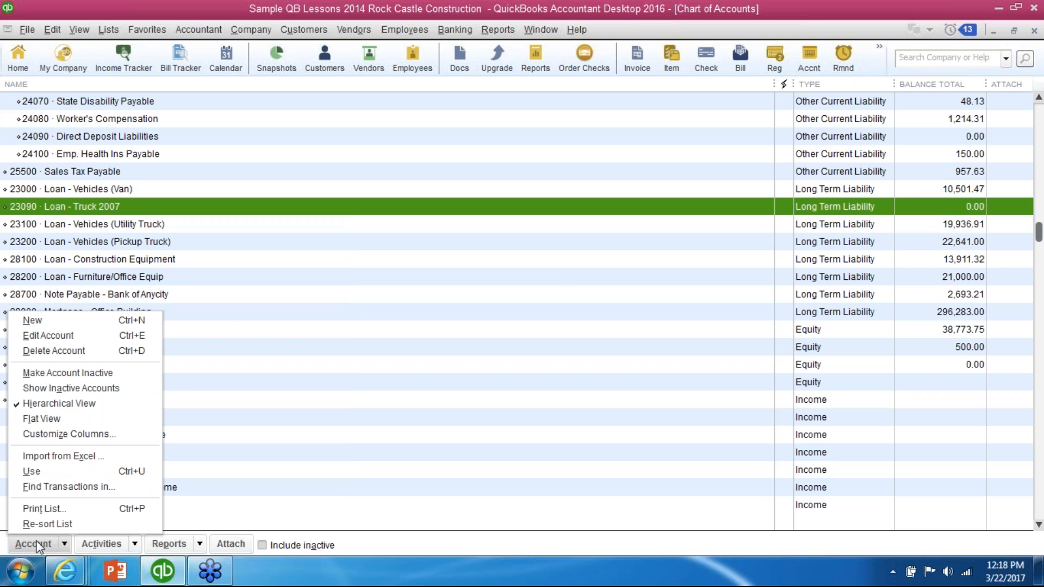
{"action": "left_click", "coordinate": [55, 374]}
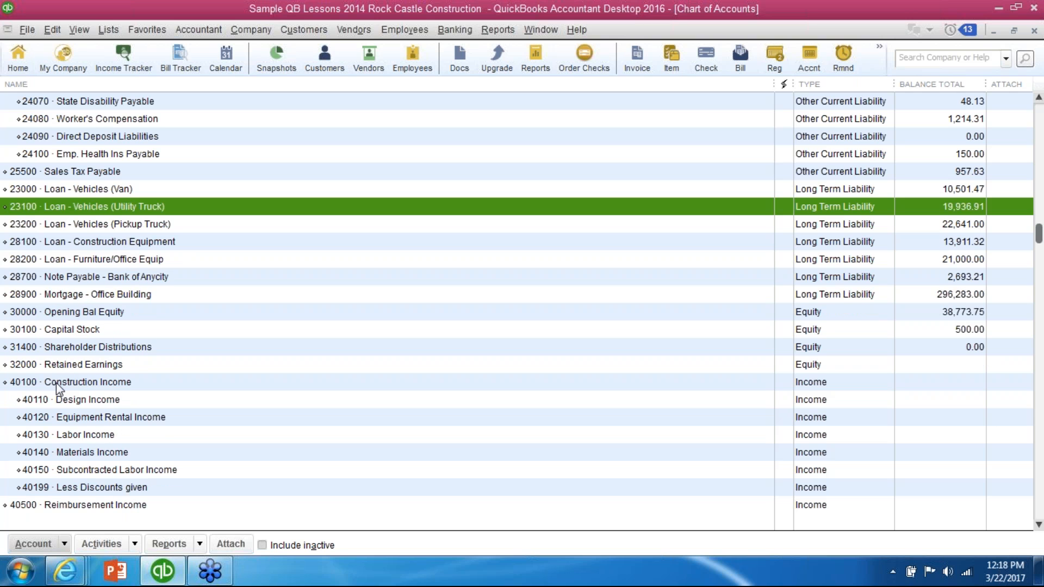
{"action": "left_click", "coordinate": [262, 545]}
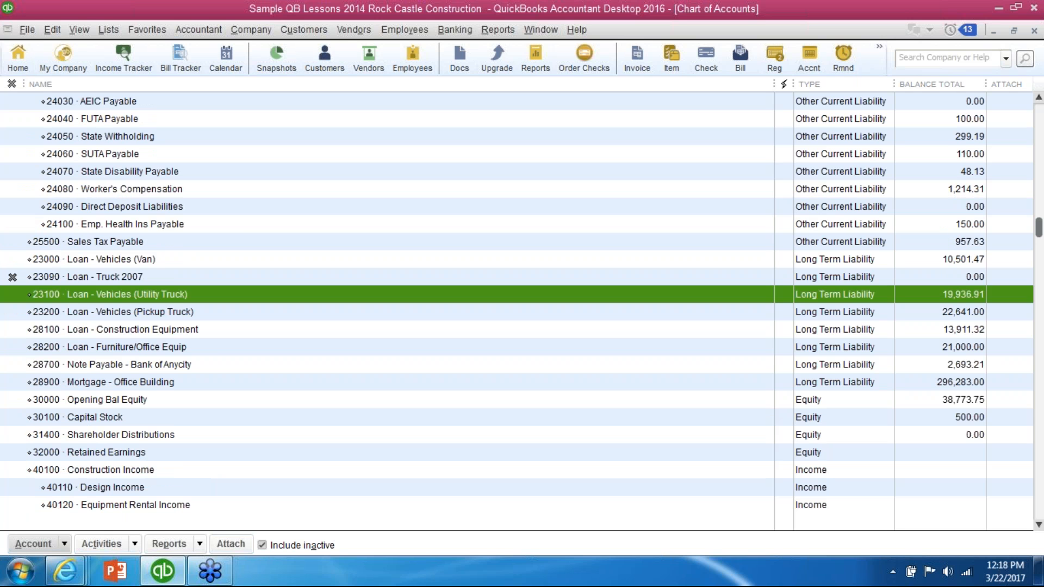
{"action": "left_click", "coordinate": [261, 544]}
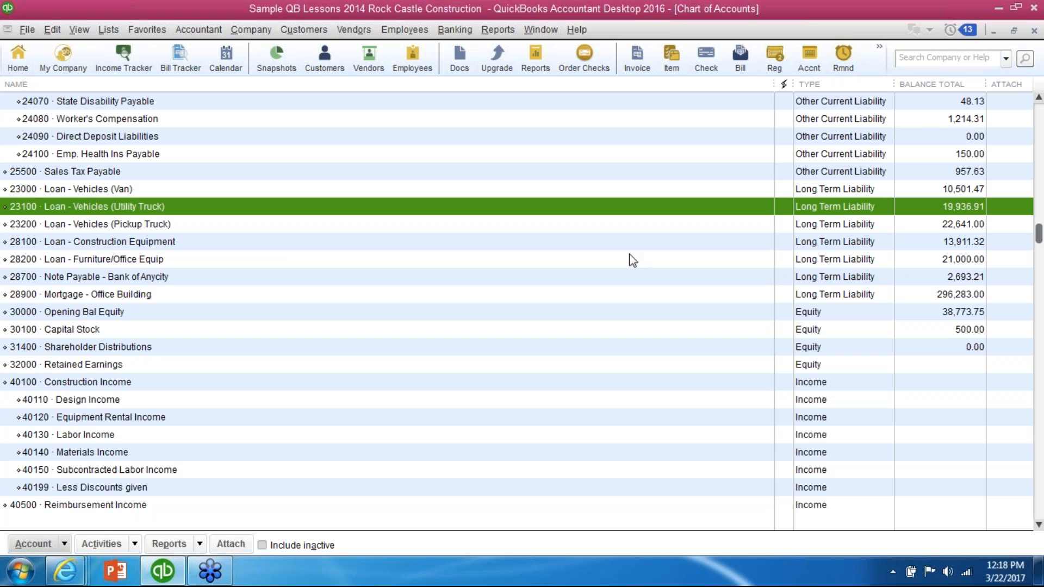
Step: Close the chart of accounts and turn on the Open Window List beside the Home page
{"action": "left_click", "coordinate": [1036, 21]}
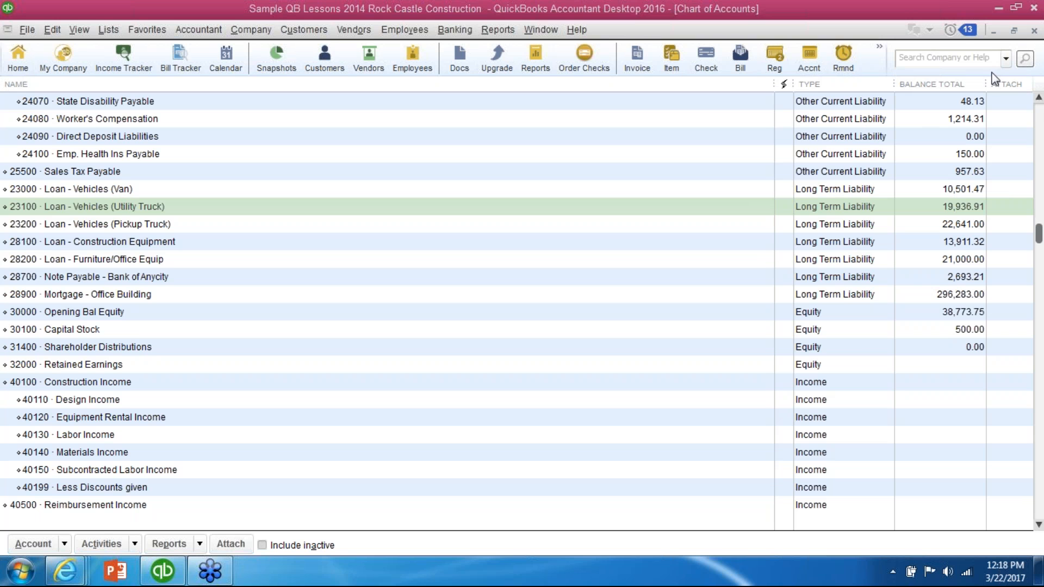
{"action": "left_click", "coordinate": [1033, 31]}
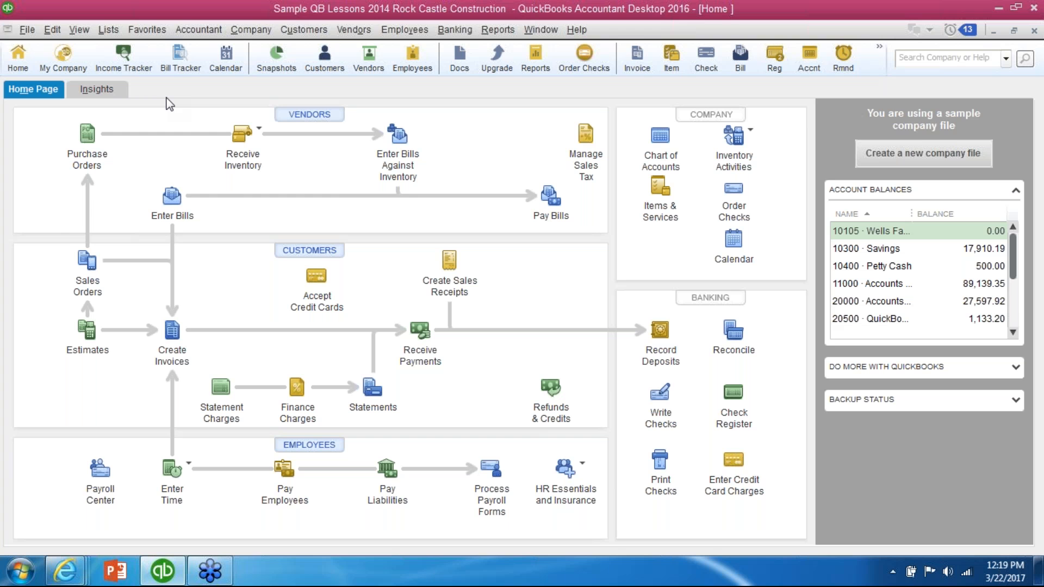
{"action": "left_click", "coordinate": [80, 31]}
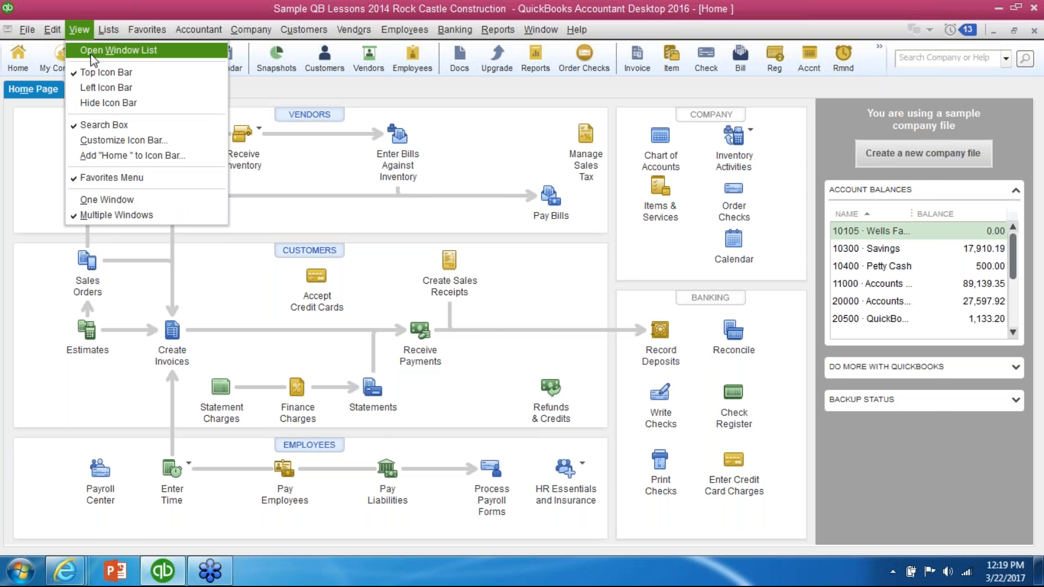
{"action": "left_click", "coordinate": [92, 55]}
{"action": "left_click", "coordinate": [60, 33]}
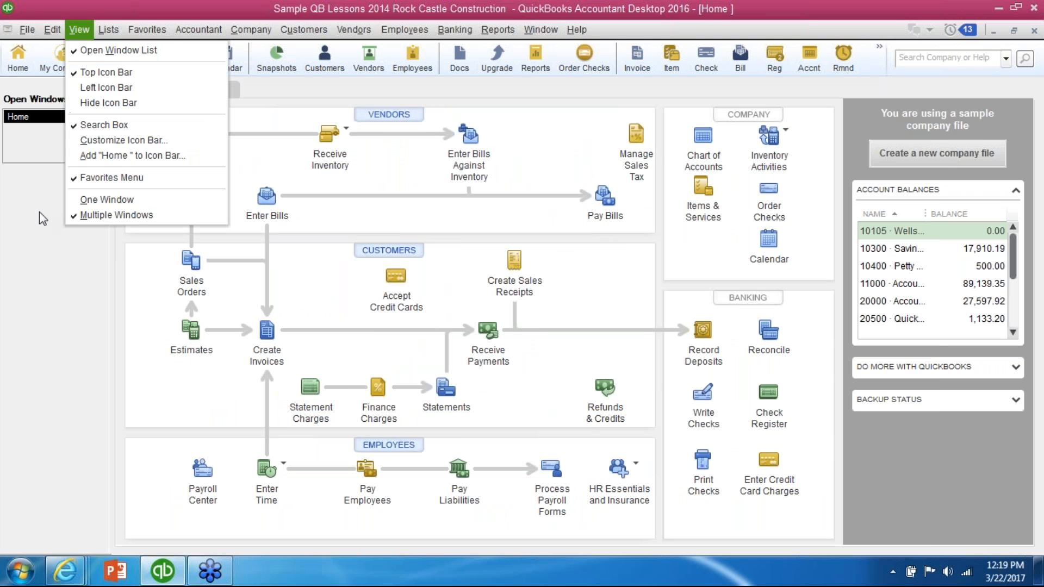
{"action": "left_click", "coordinate": [34, 256]}
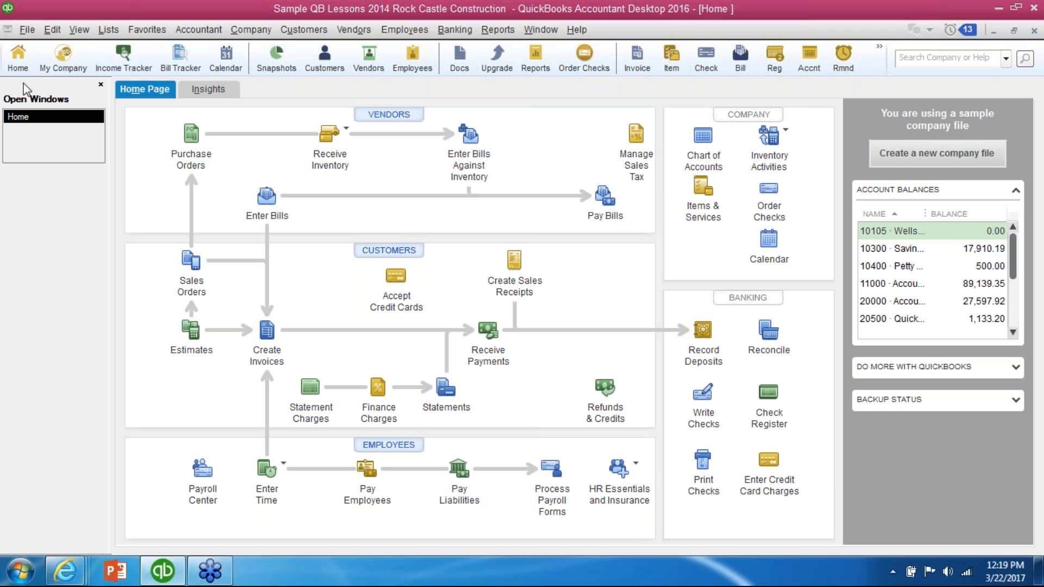
Step: Try the Left Icon Bar layout and switch back to the Top Icon Bar
{"action": "left_click", "coordinate": [82, 33]}
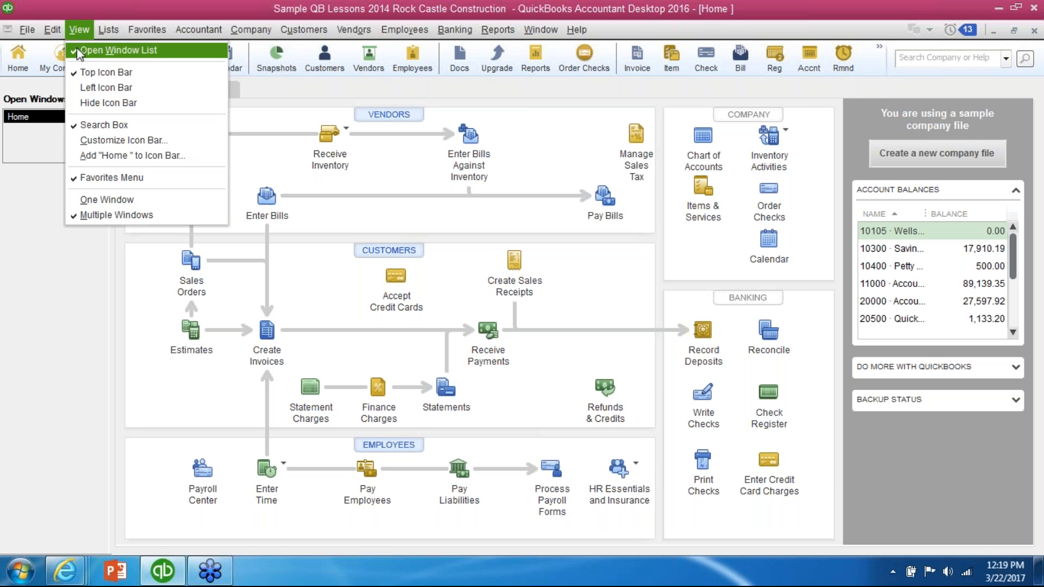
{"action": "left_click", "coordinate": [106, 87]}
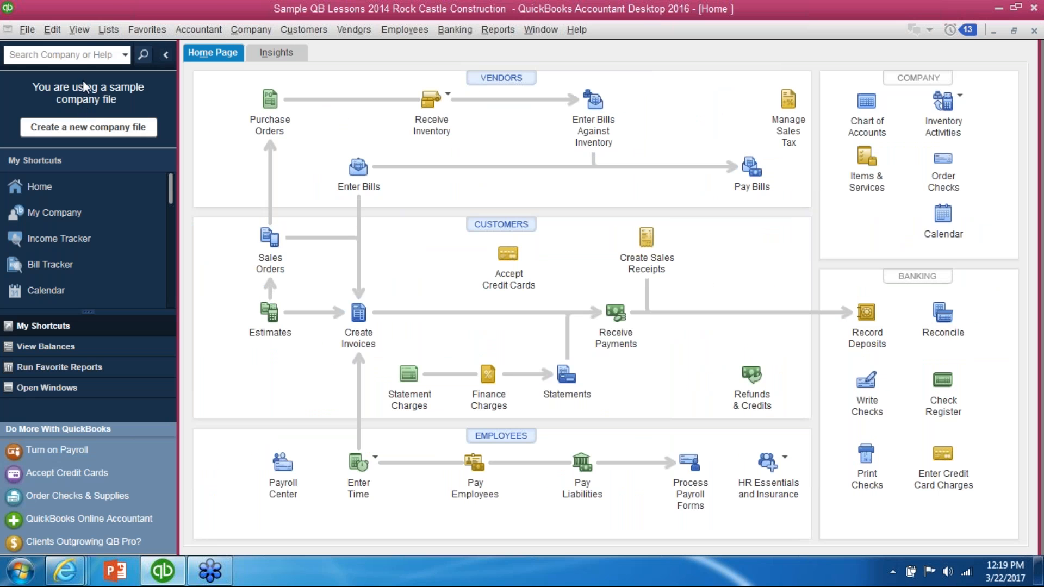
{"action": "left_click", "coordinate": [81, 33]}
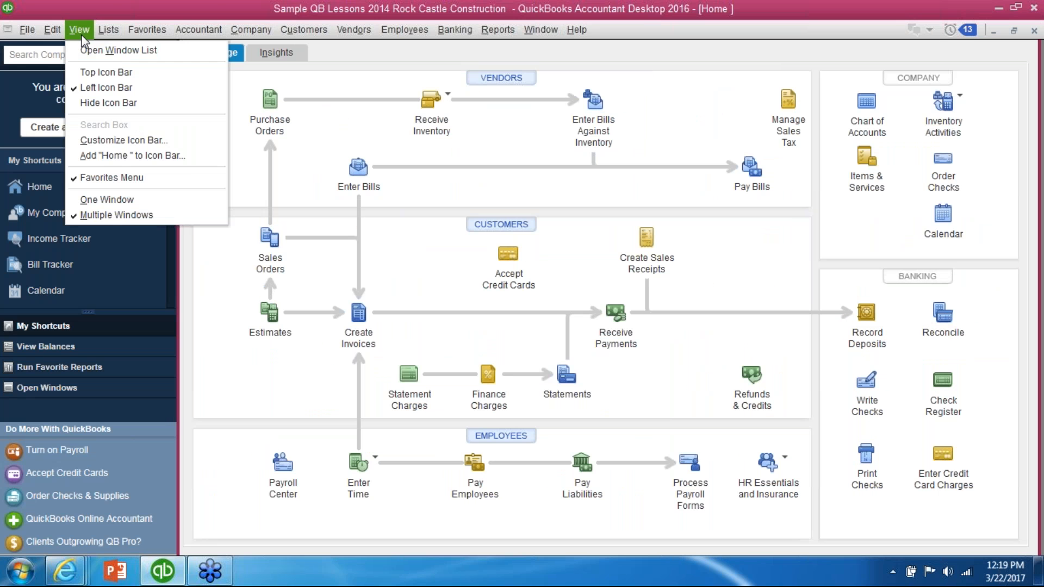
{"action": "left_click", "coordinate": [87, 72]}
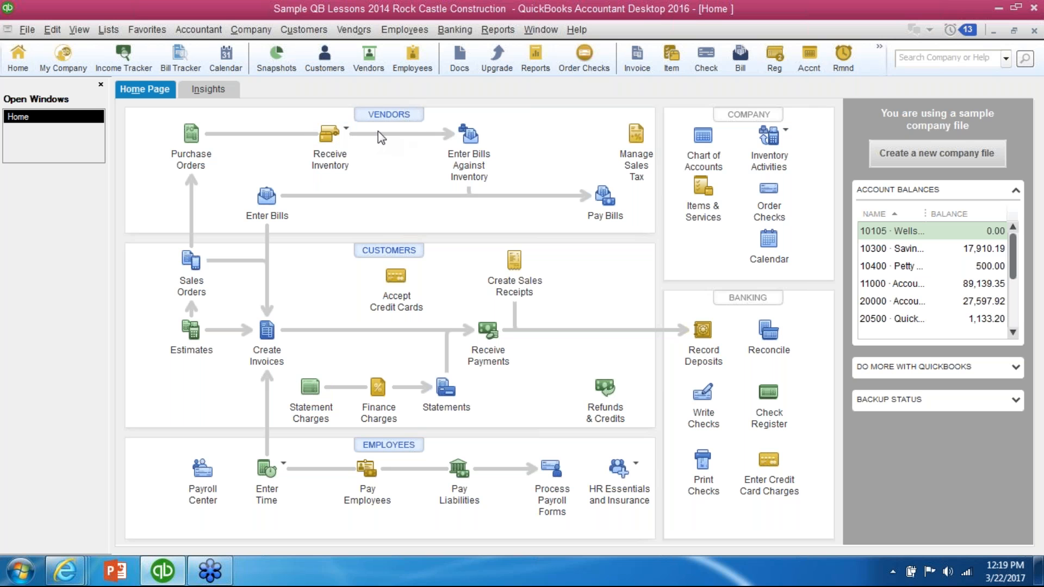
Step: Open the Vendor Center and compare the details and transactions of the CAL Oil Company and CalOil Company vendors
{"action": "left_click", "coordinate": [367, 64]}
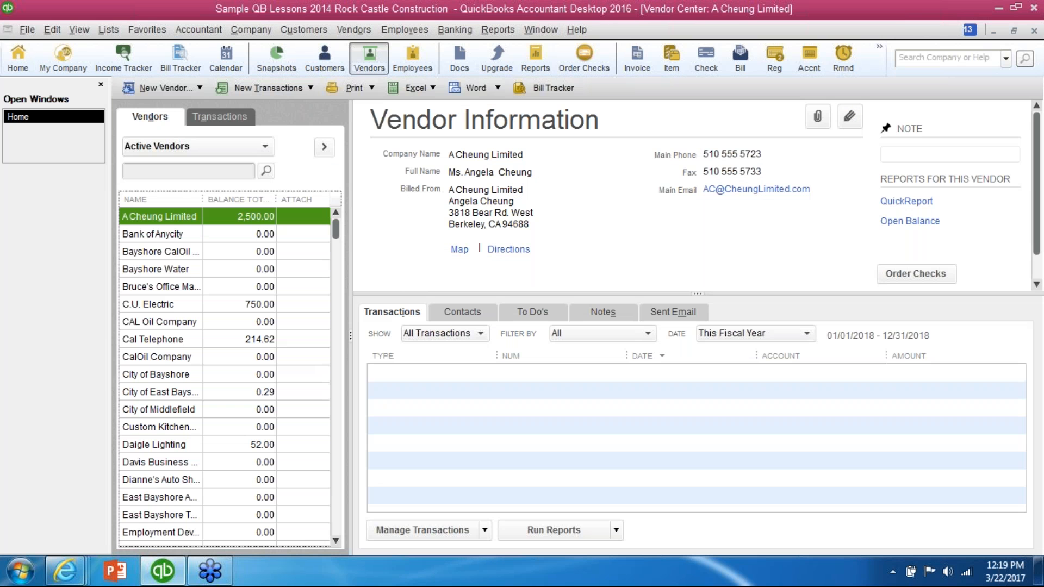
{"action": "key", "text": "Down"}
{"action": "key", "text": "Down"}
{"action": "key", "text": "Down"}
{"action": "key", "text": "Down"}
{"action": "key", "text": "Down"}
{"action": "key", "text": "Down"}
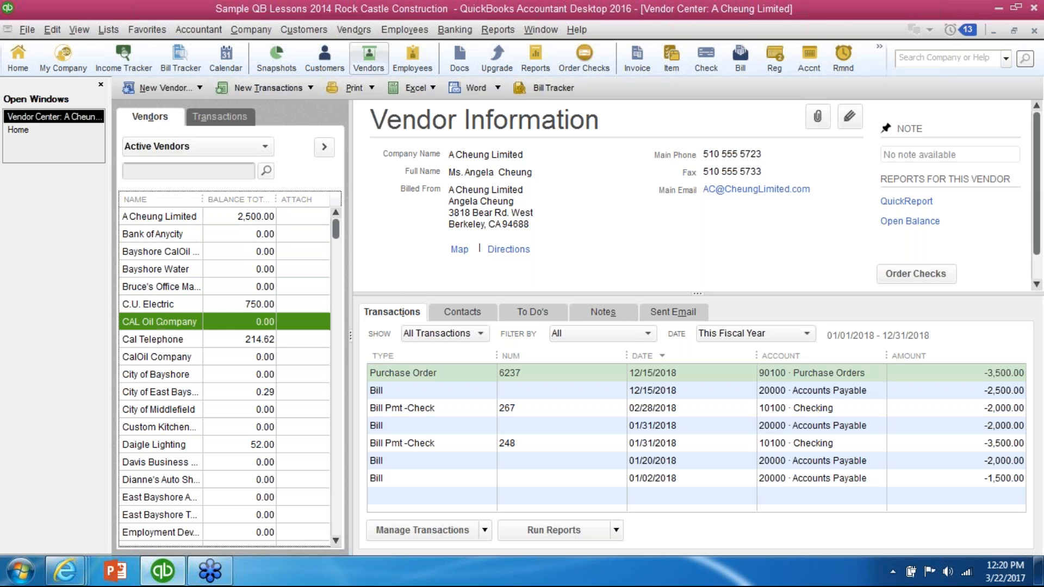
{"action": "key", "text": "Down"}
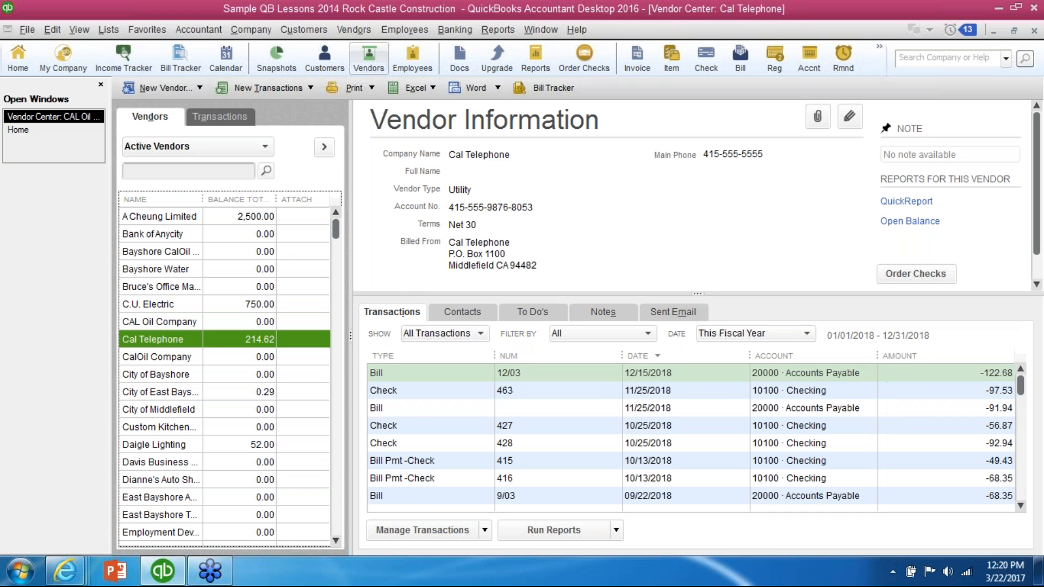
{"action": "key", "text": "Down"}
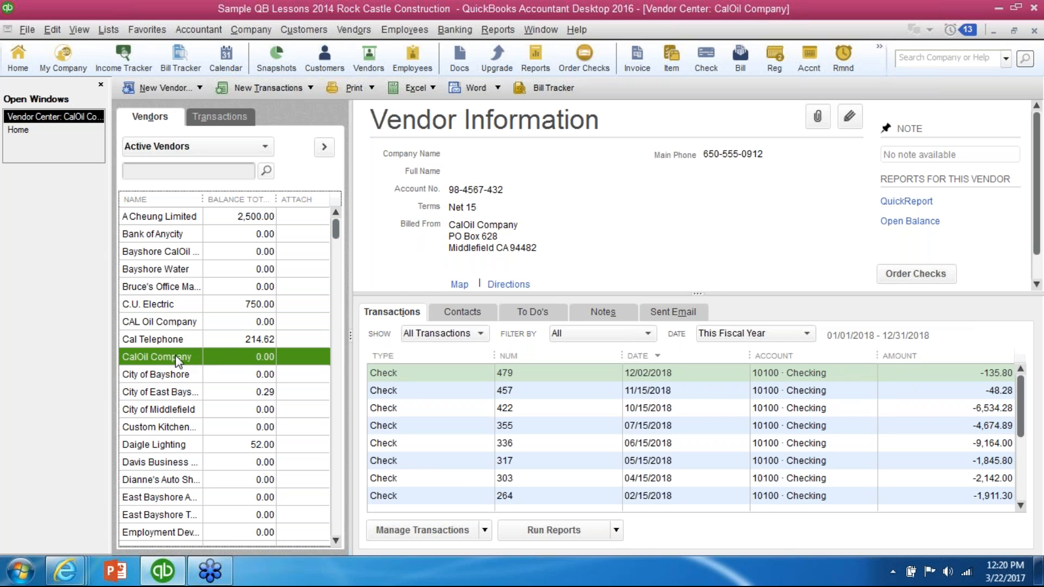
{"action": "left_click", "coordinate": [176, 325]}
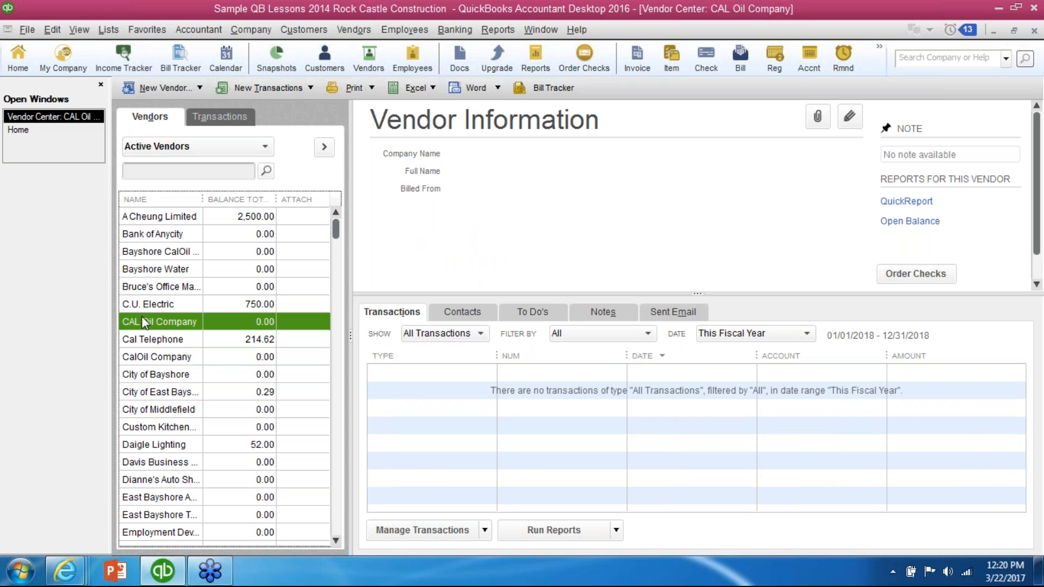
{"action": "left_click", "coordinate": [154, 359]}
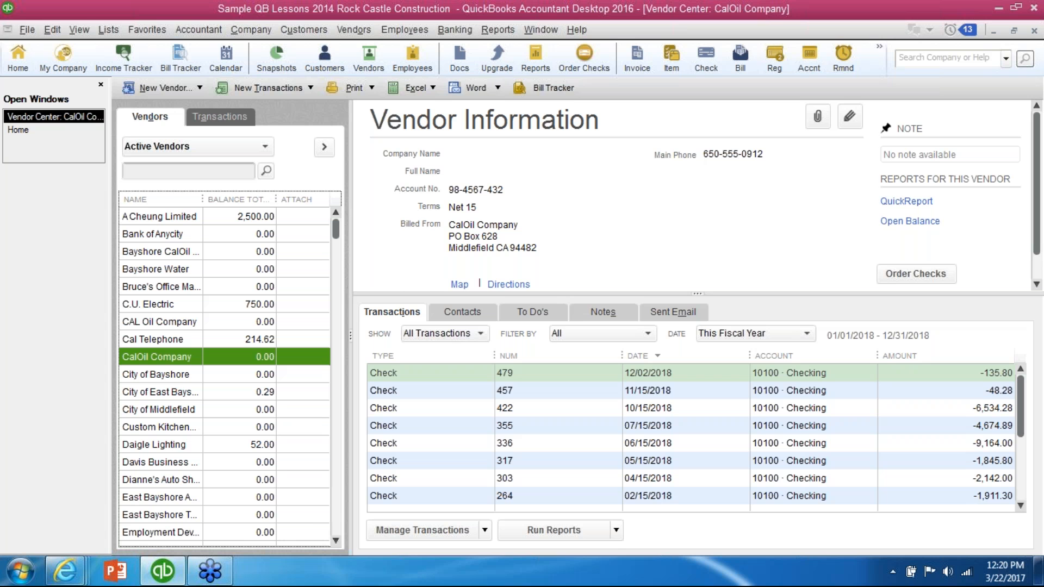
{"action": "left_click", "coordinate": [156, 323]}
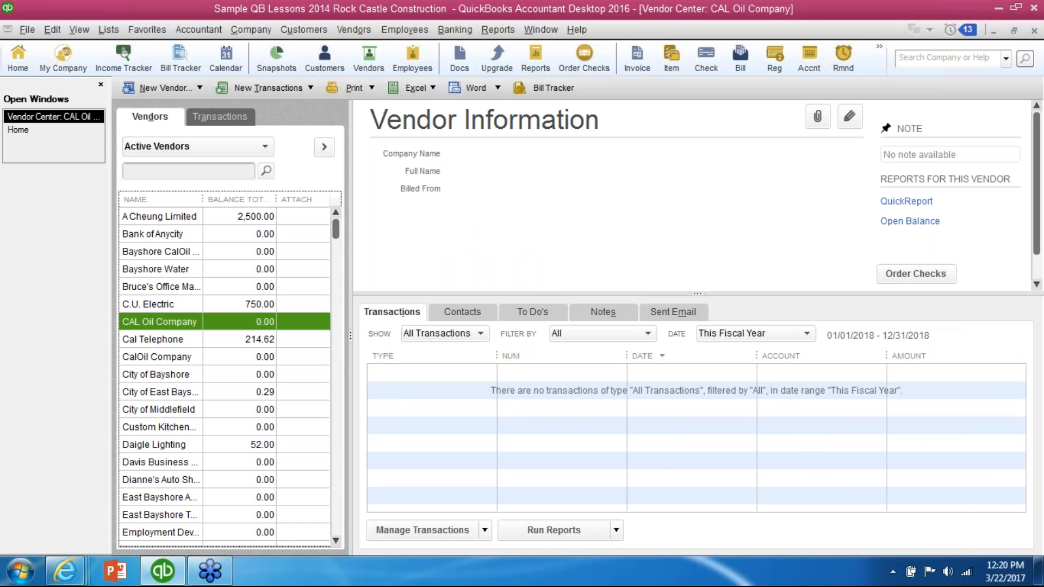
Step: Rename the CAL Oil Company vendor to CalOil Company and merge it with the existing vendor of that name
{"action": "double_click", "coordinate": [156, 322]}
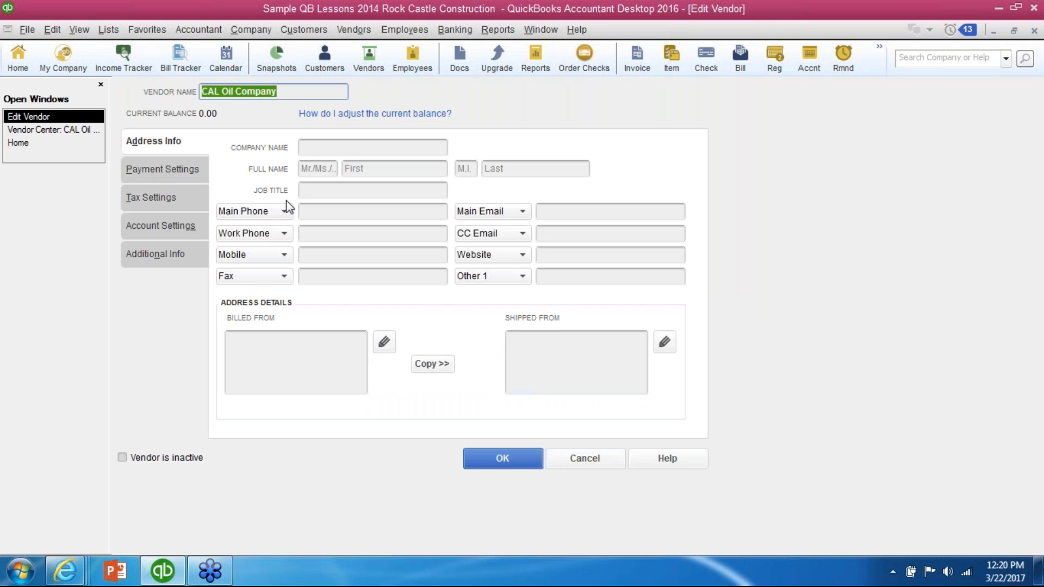
{"action": "left_click", "coordinate": [221, 92]}
{"action": "key", "text": "BackSpace"}
{"action": "key", "text": "BackSpace"}
{"action": "type", "text": "al"}
{"action": "key", "text": "Delete"}
{"action": "key", "text": "End"}
{"action": "left_click", "coordinate": [508, 454]}
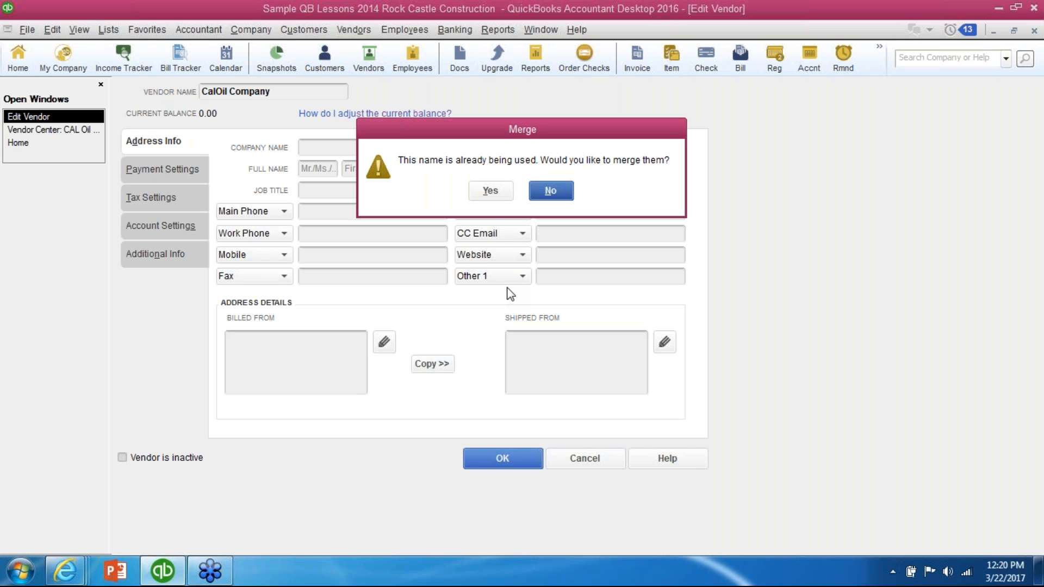
{"action": "left_click", "coordinate": [490, 190]}
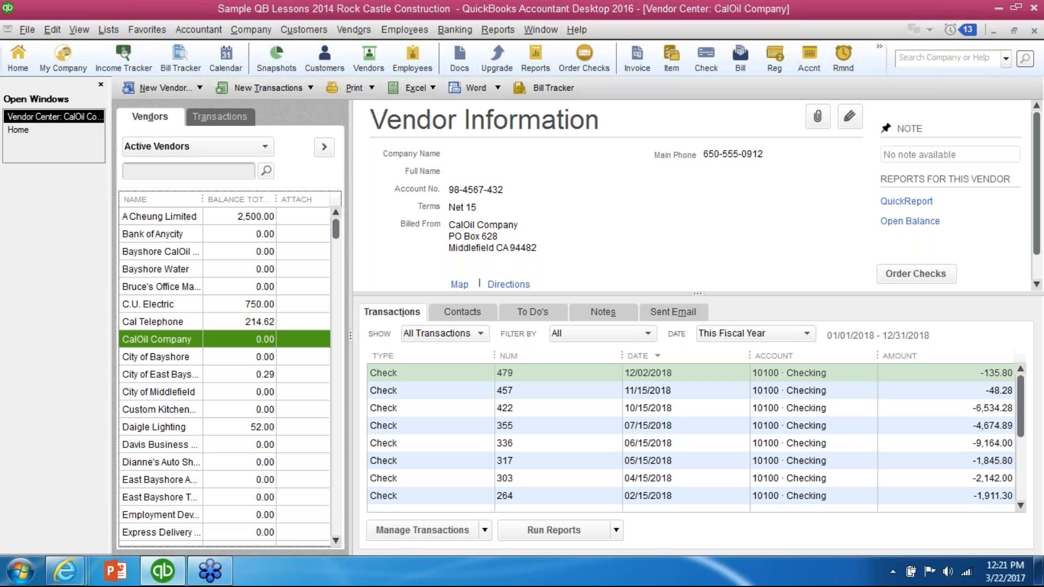
Step: Switch to the Home page and back to the Vendor Center, and view the tax settings of the CPA vendor listed after Express Delivery
{"action": "left_click", "coordinate": [16, 66]}
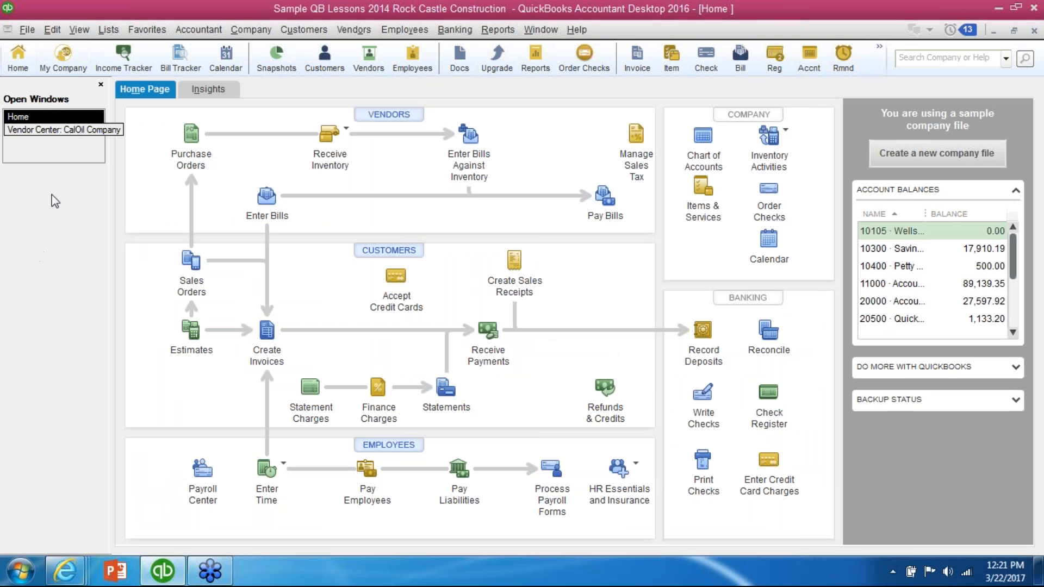
{"action": "left_click", "coordinate": [47, 130]}
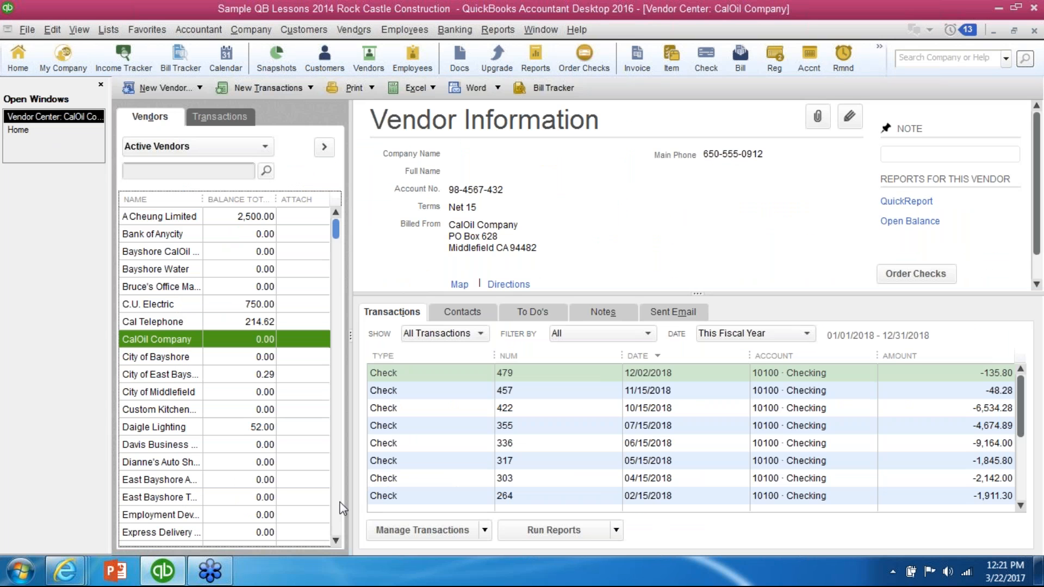
{"action": "scroll", "coordinate": [343, 508], "scroll_direction": "down", "scroll_amount": 6}
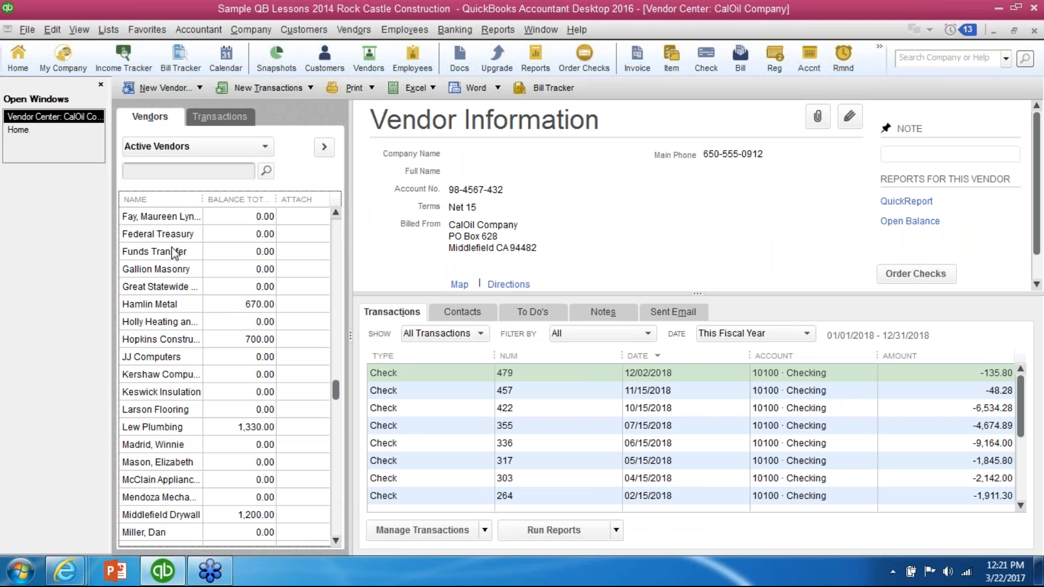
{"action": "left_click", "coordinate": [166, 223]}
{"action": "key", "text": "Up"}
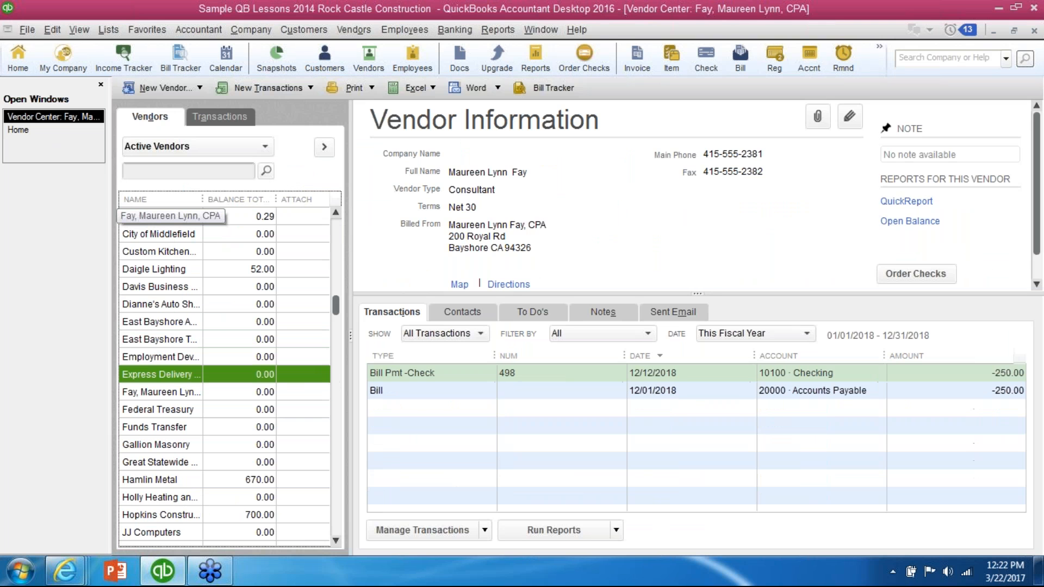
{"action": "key", "text": "Down"}
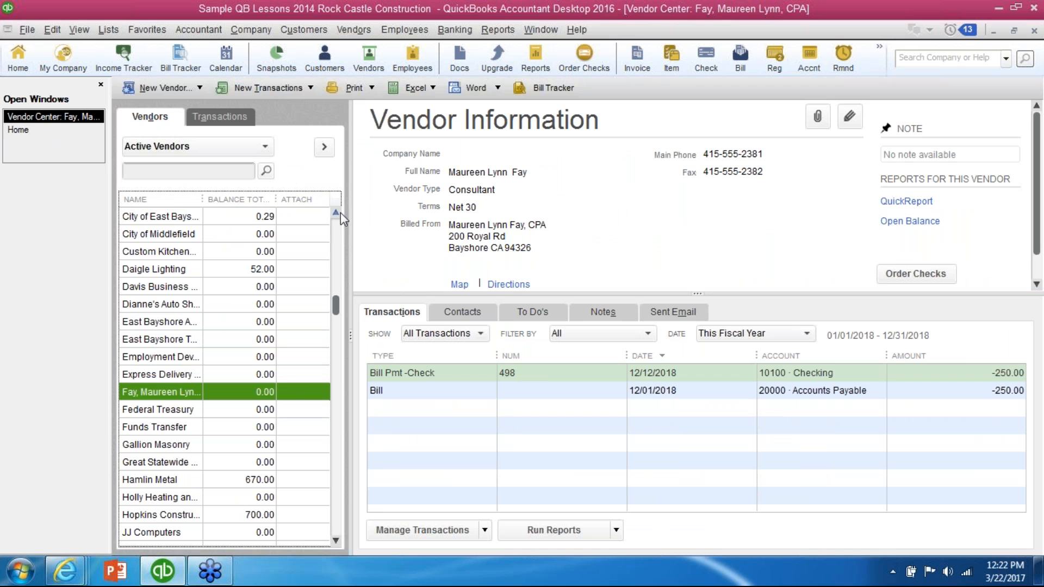
{"action": "left_click", "coordinate": [336, 212]}
{"action": "left_click", "coordinate": [336, 213]}
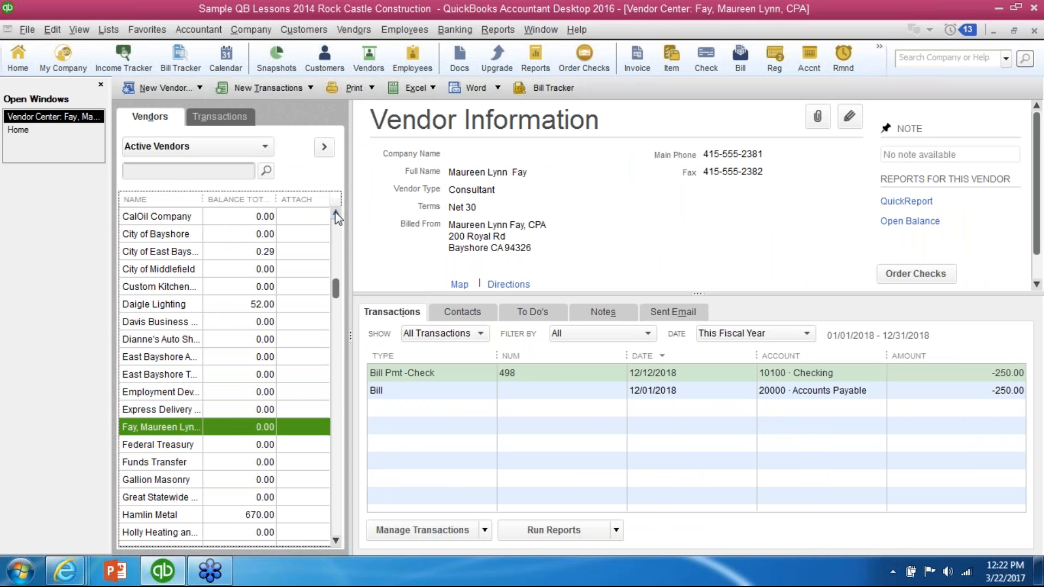
{"action": "double_click", "coordinate": [168, 428]}
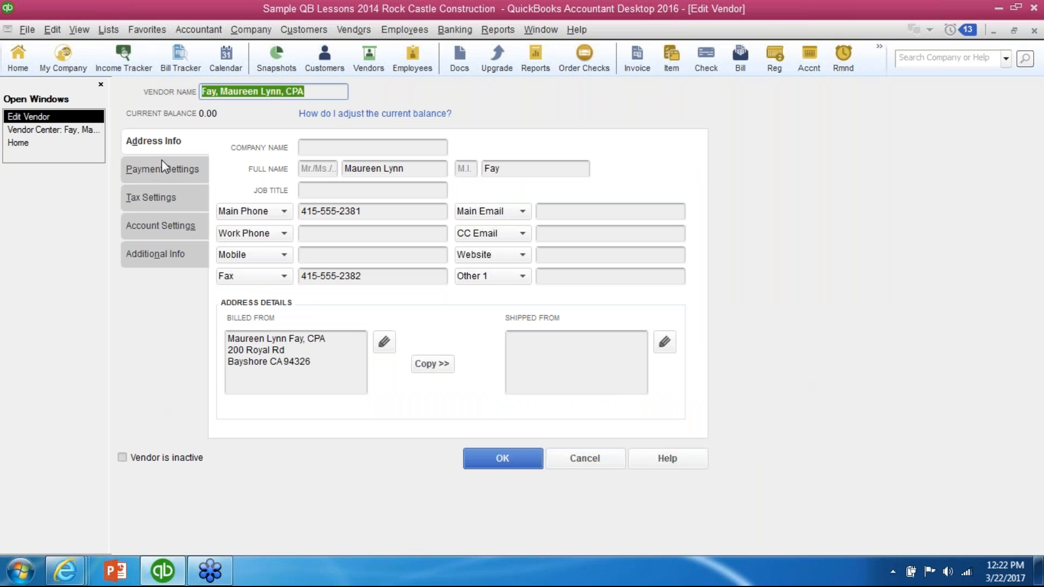
{"action": "left_click", "coordinate": [158, 200]}
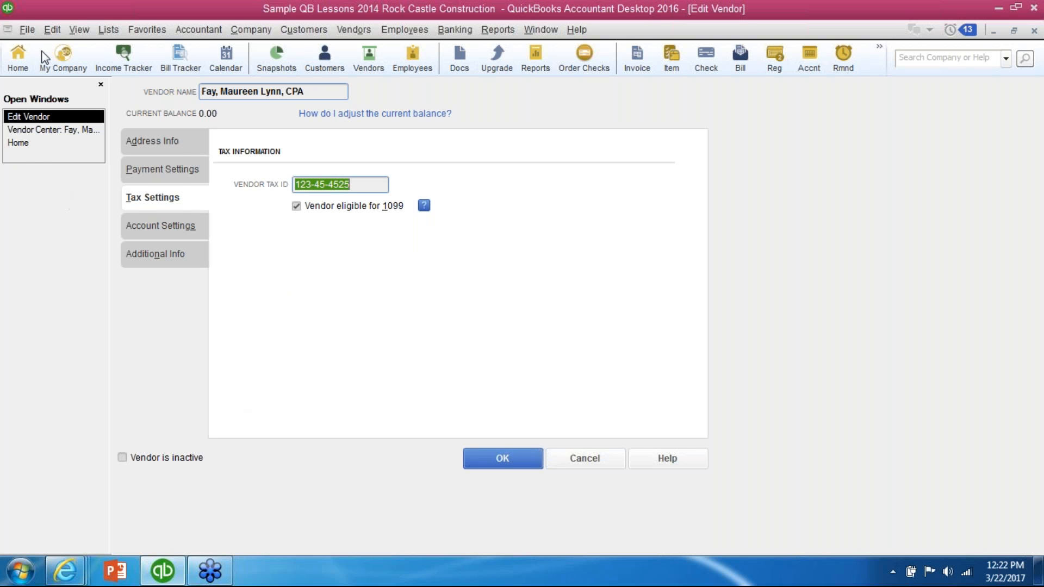
Step: Check in the Tax: 1099 company preferences whether the company files 1099-MISC forms, and return to the vendor's tax settings
{"action": "left_click", "coordinate": [51, 33]}
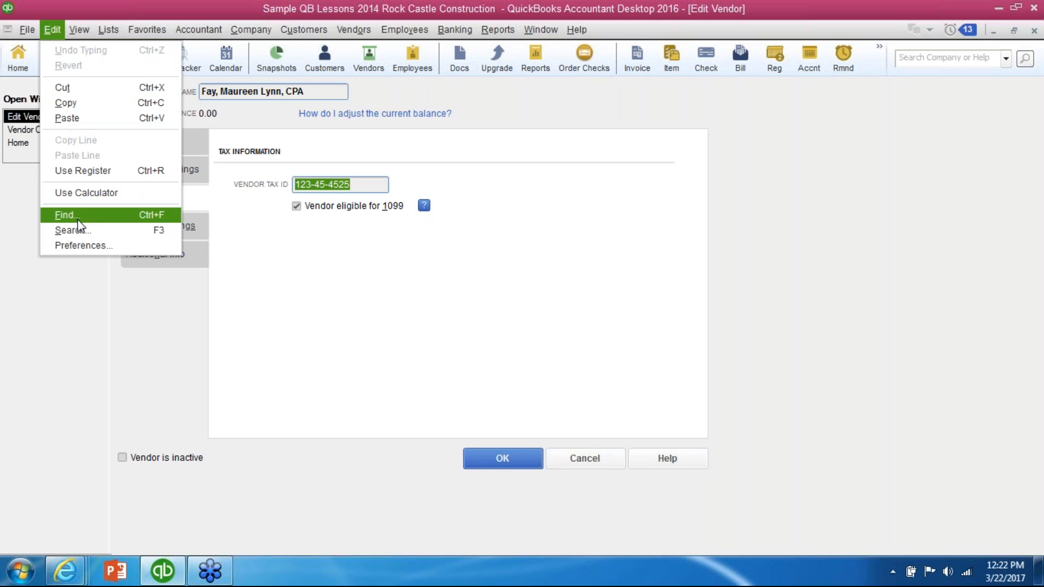
{"action": "left_click", "coordinate": [81, 246]}
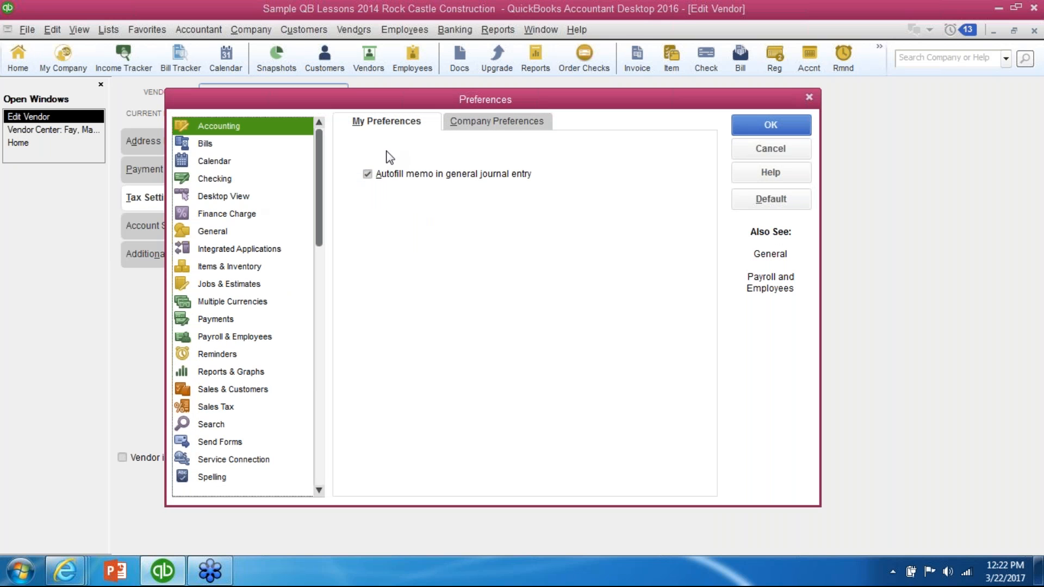
{"action": "key", "text": "Down"}
{"action": "key", "text": "Down"}
{"action": "key", "text": "Down"}
{"action": "key", "text": "Down"}
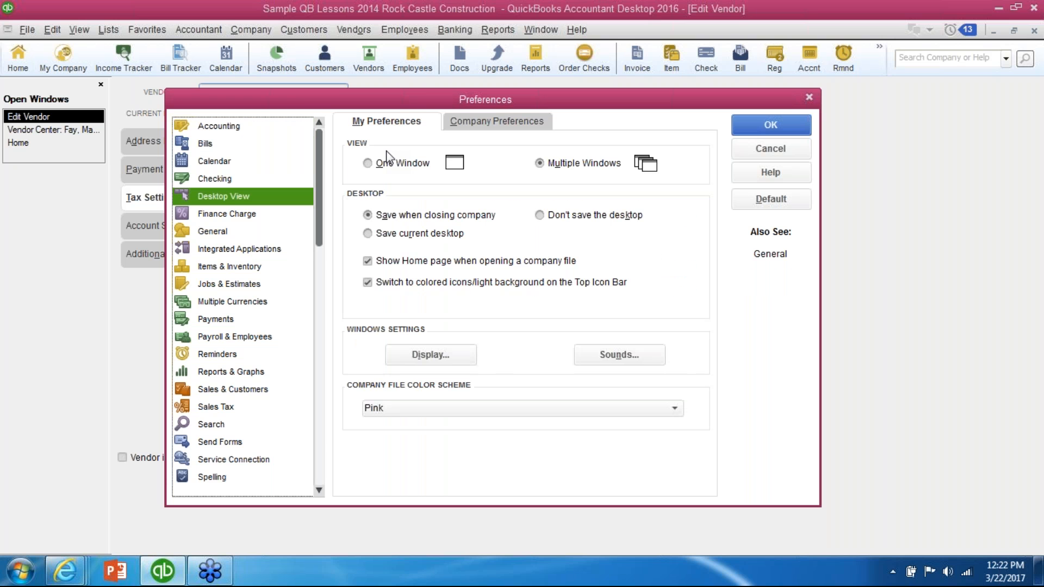
{"action": "left_click_drag", "start_coordinate": [321, 162], "coordinate": [325, 440]}
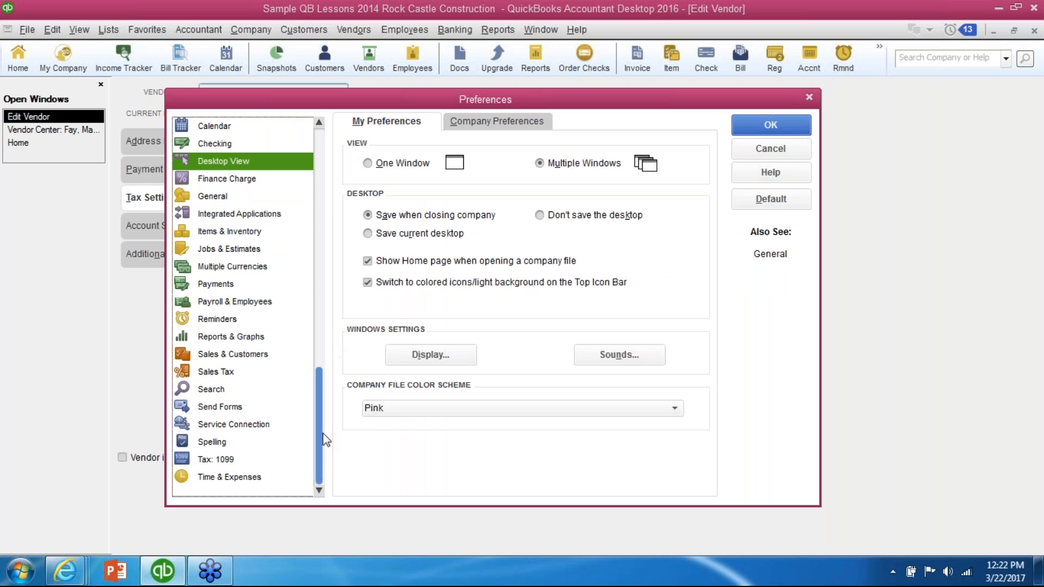
{"action": "left_click", "coordinate": [217, 459]}
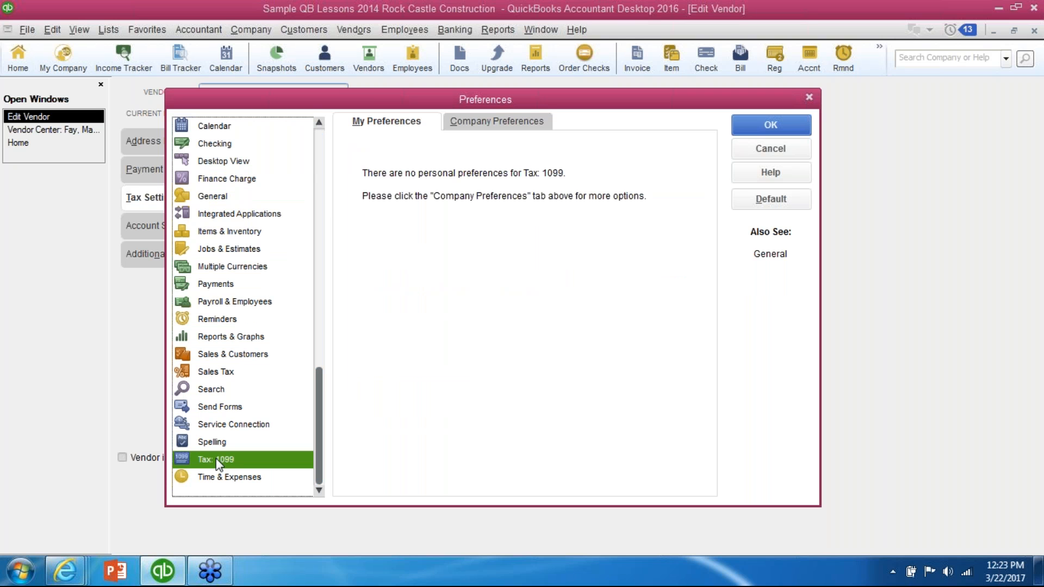
{"action": "left_click", "coordinate": [485, 124]}
{"action": "left_click", "coordinate": [386, 123]}
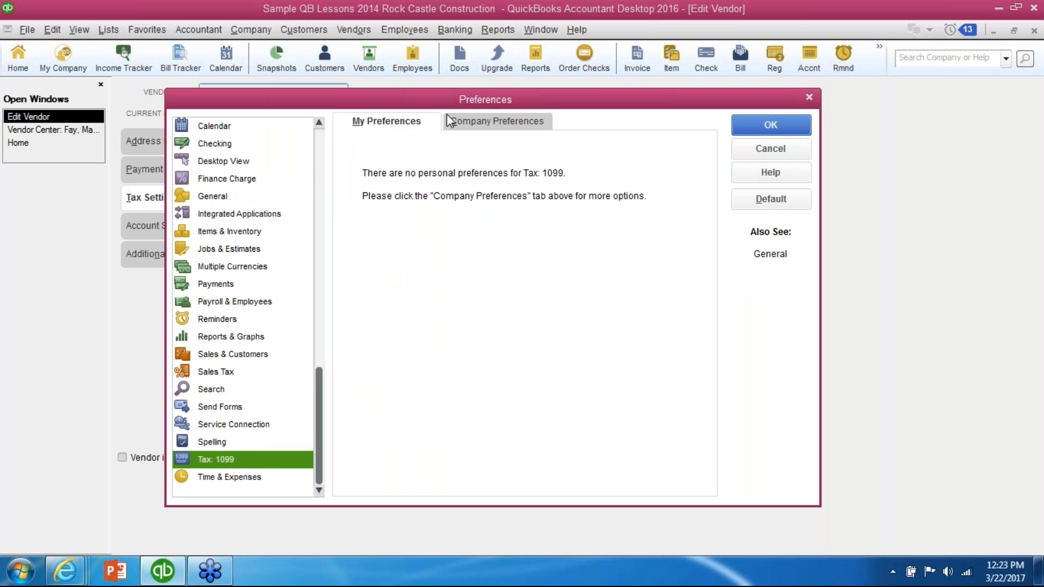
{"action": "left_click", "coordinate": [482, 124]}
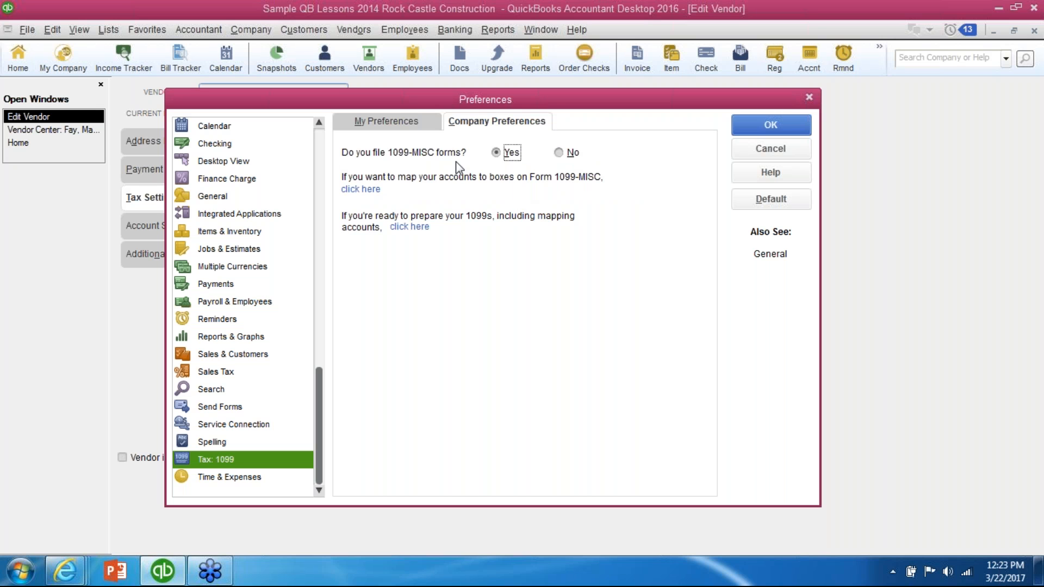
{"action": "left_click", "coordinate": [777, 129]}
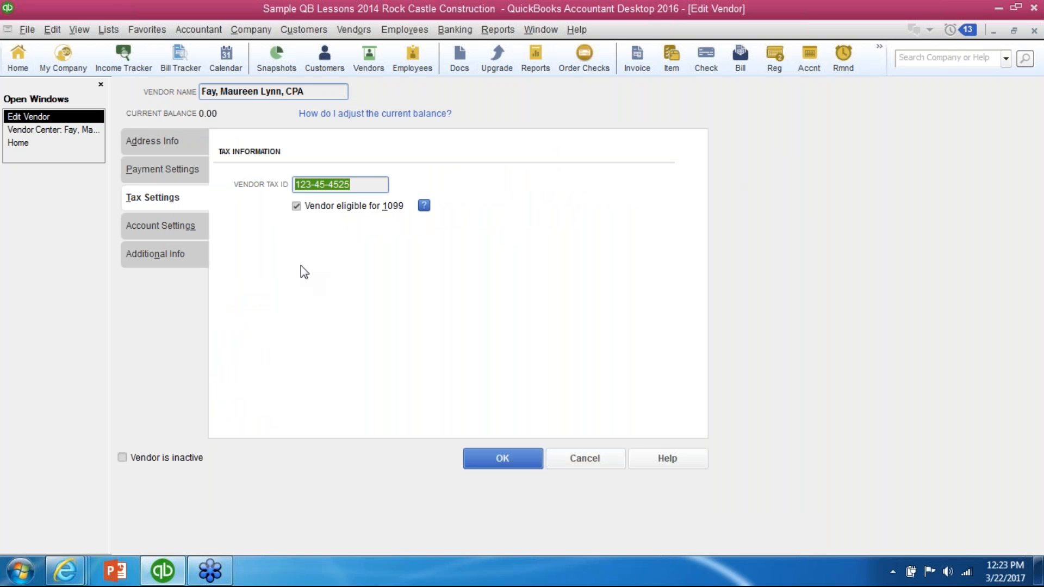
Step: Return to the Vendor Center, reopen the CPA vendor's tax settings, and accept the record to close it
{"action": "left_click", "coordinate": [65, 131]}
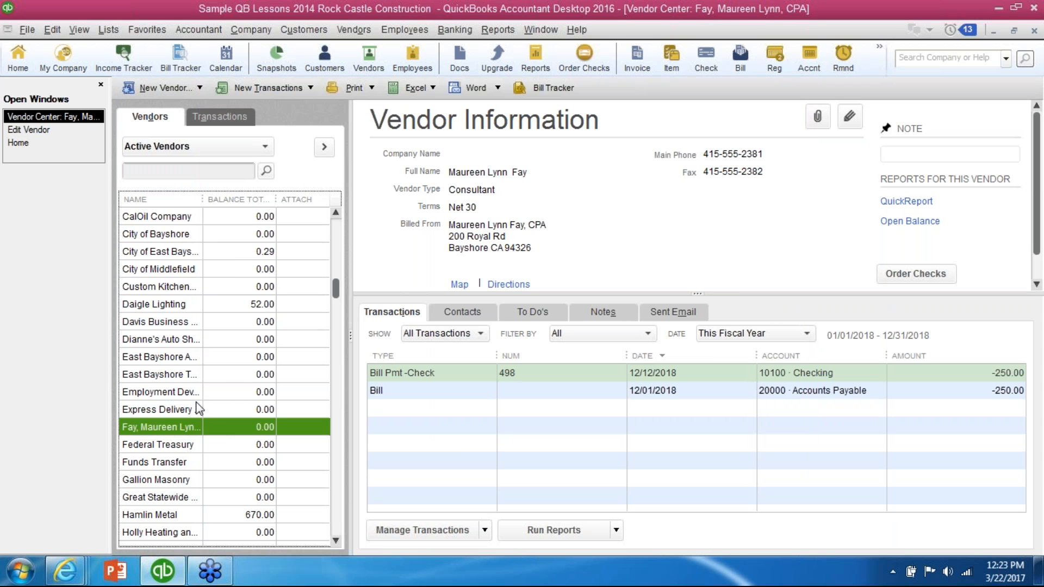
{"action": "double_click", "coordinate": [181, 428]}
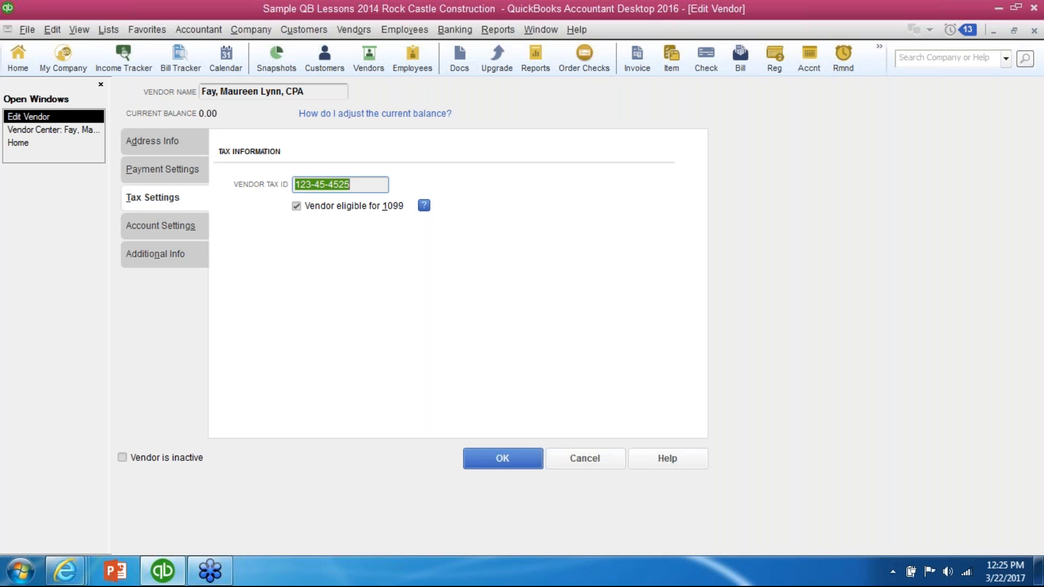
{"action": "left_click", "coordinate": [501, 458]}
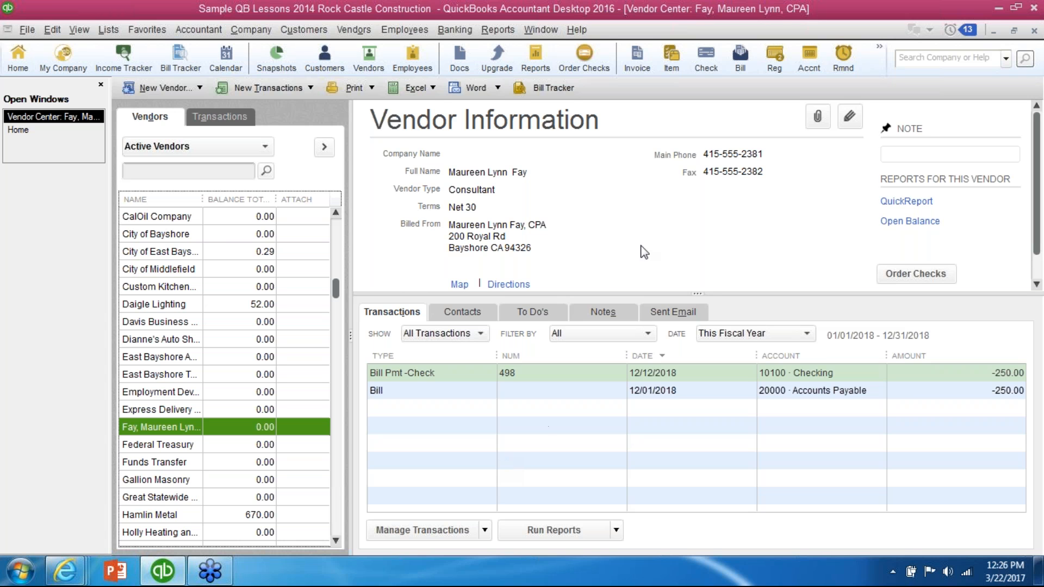
Step: Open the A/R Aging Summary report and review customer balances by aging period through to the report total
{"action": "left_click", "coordinate": [498, 31]}
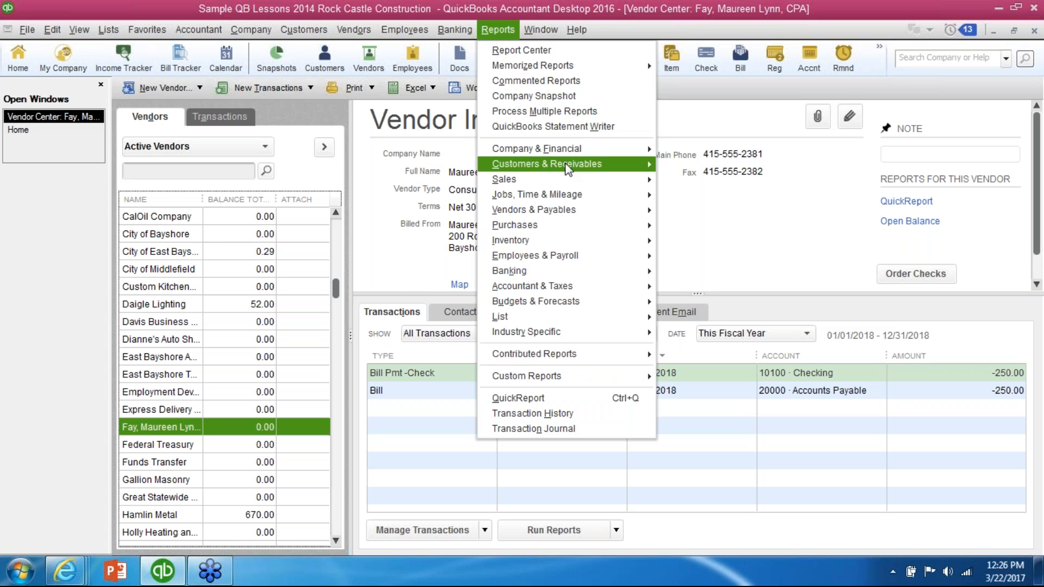
{"action": "mouse_move", "coordinate": [567, 169]}
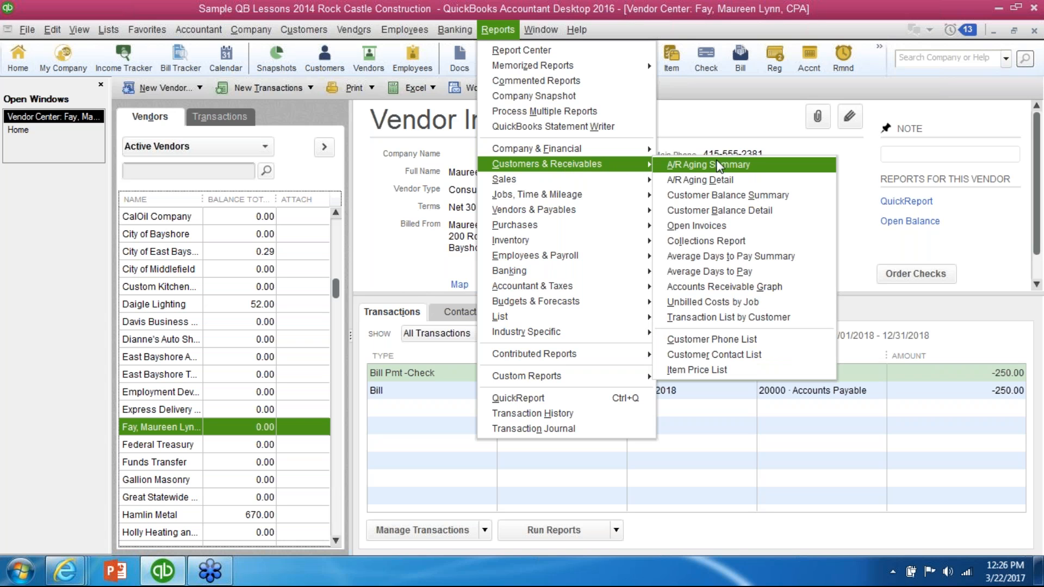
{"action": "left_click", "coordinate": [776, 170]}
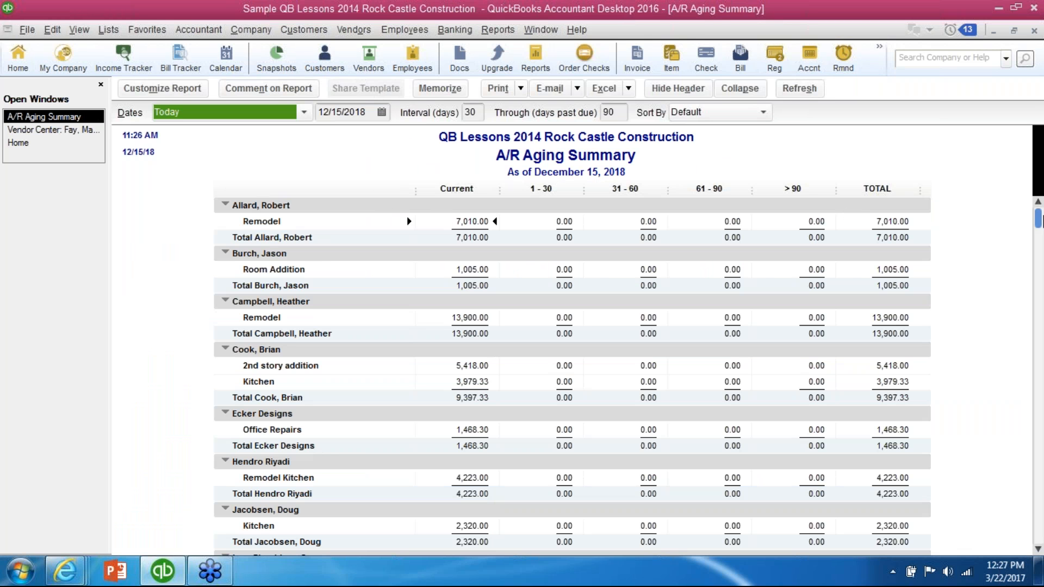
{"action": "left_click", "coordinate": [1037, 549]}
{"action": "left_click", "coordinate": [1037, 549]}
{"action": "left_click", "coordinate": [1037, 549]}
{"action": "left_click", "coordinate": [1038, 549]}
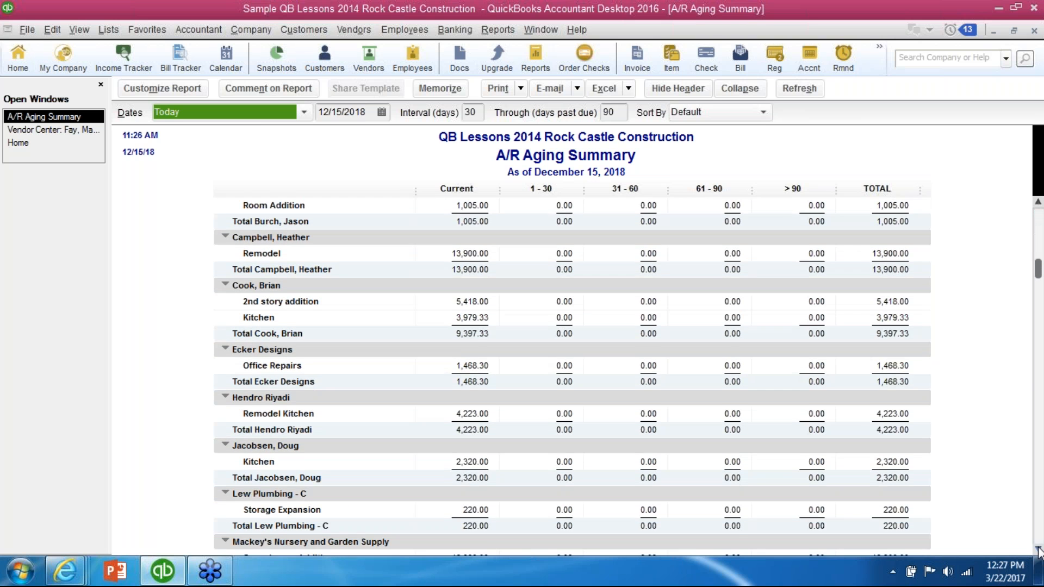
{"action": "left_click", "coordinate": [1038, 549]}
{"action": "left_click", "coordinate": [1037, 549]}
{"action": "left_click", "coordinate": [1038, 549]}
{"action": "left_click", "coordinate": [1037, 549]}
{"action": "left_click", "coordinate": [1038, 549]}
{"action": "left_click", "coordinate": [1038, 549]}
{"action": "left_click", "coordinate": [1038, 549]}
{"action": "left_click", "coordinate": [1038, 549]}
{"action": "left_click", "coordinate": [1037, 549]}
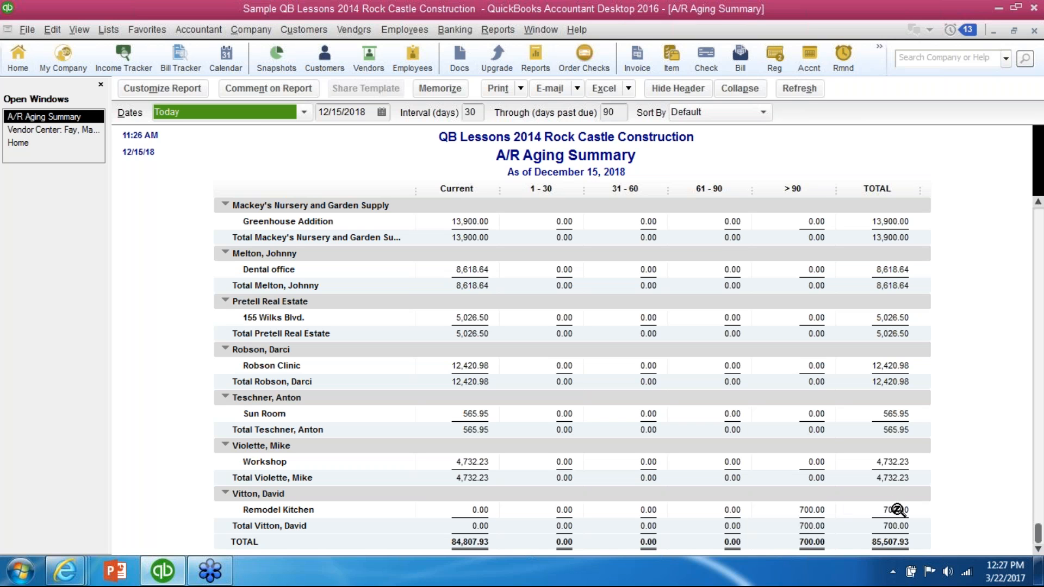
Step: Trace the Remodel Kitchen job's over-90-day balance to its invoice, then close the invoice and both A/R aging reports
{"action": "double_click", "coordinate": [809, 510]}
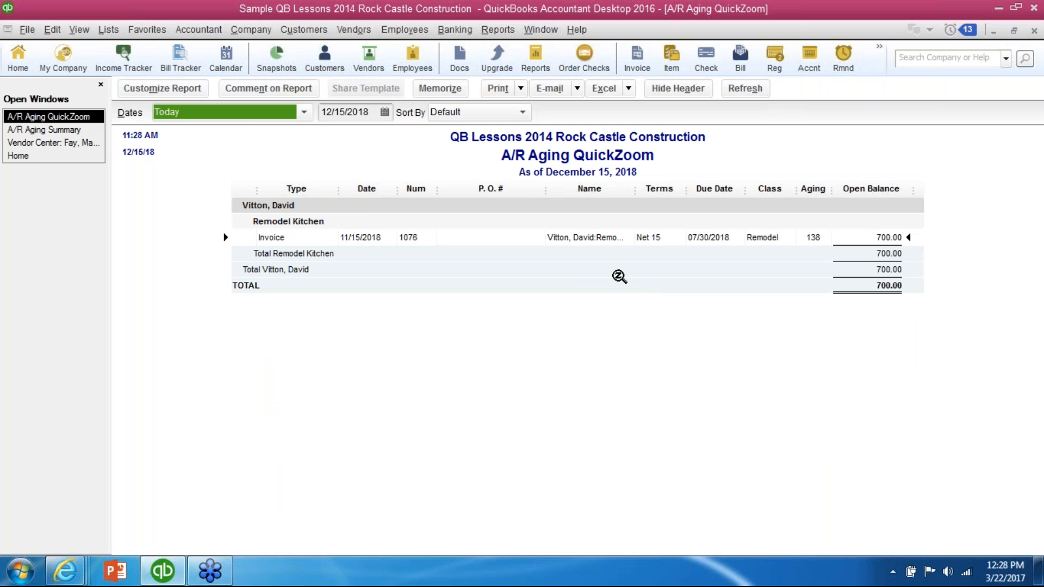
{"action": "double_click", "coordinate": [586, 239]}
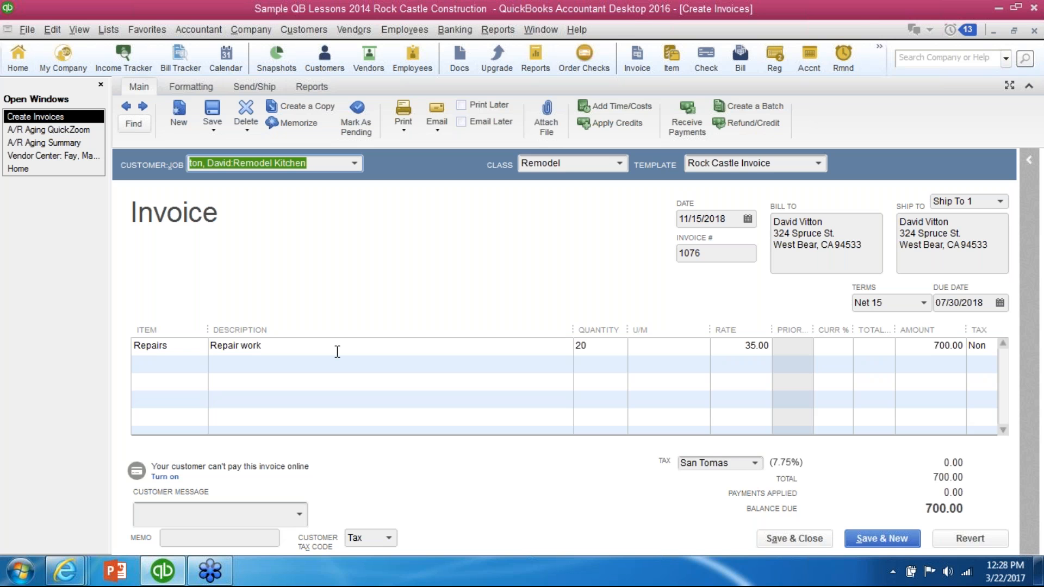
{"action": "left_click", "coordinate": [793, 538]}
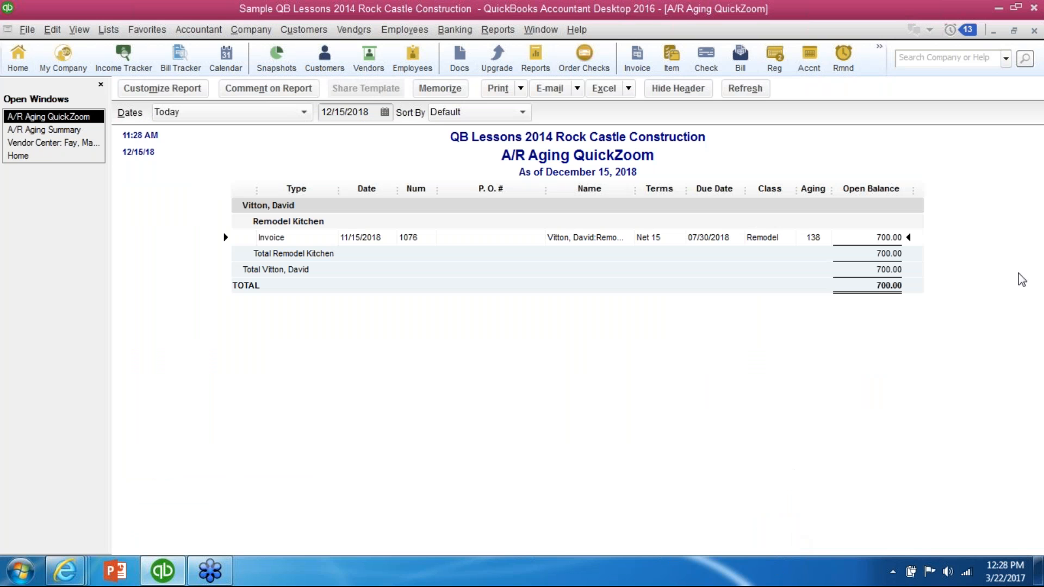
{"action": "left_click", "coordinate": [1034, 30]}
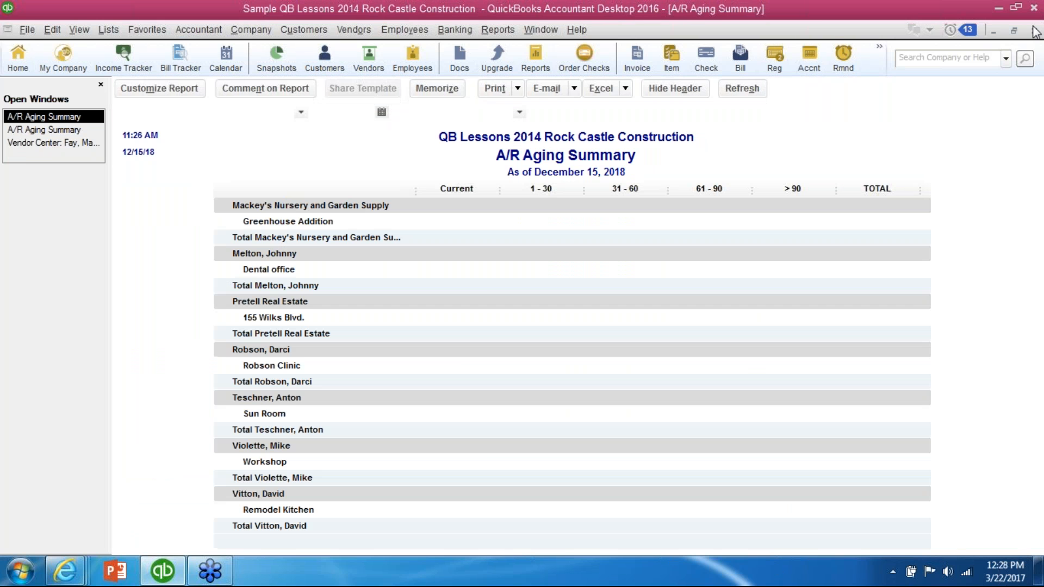
{"action": "left_click", "coordinate": [1034, 30]}
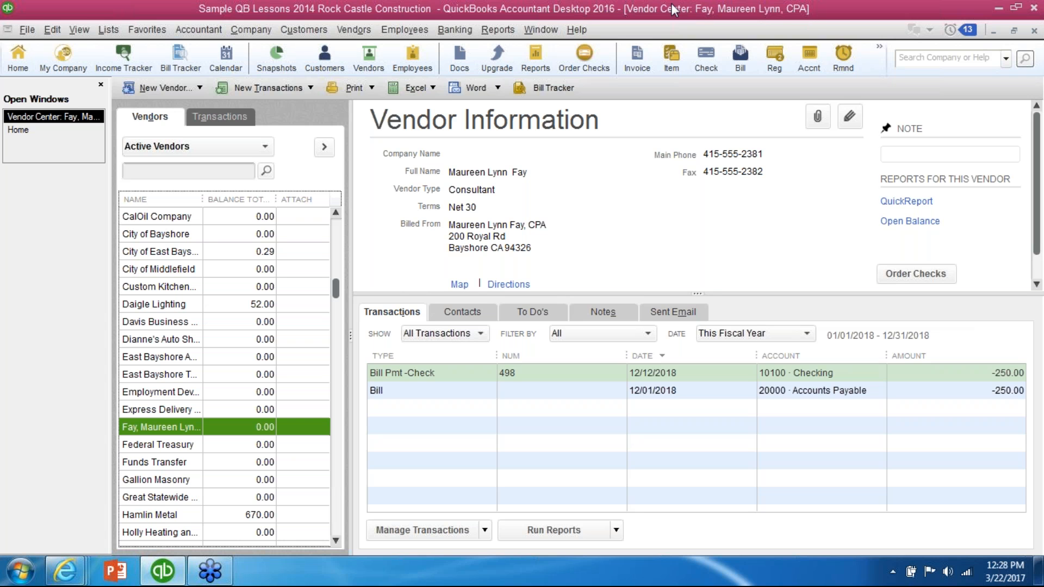
Step: Open the A/P Aging Summary report to review outstanding vendor balances by aging period
{"action": "left_click", "coordinate": [511, 40]}
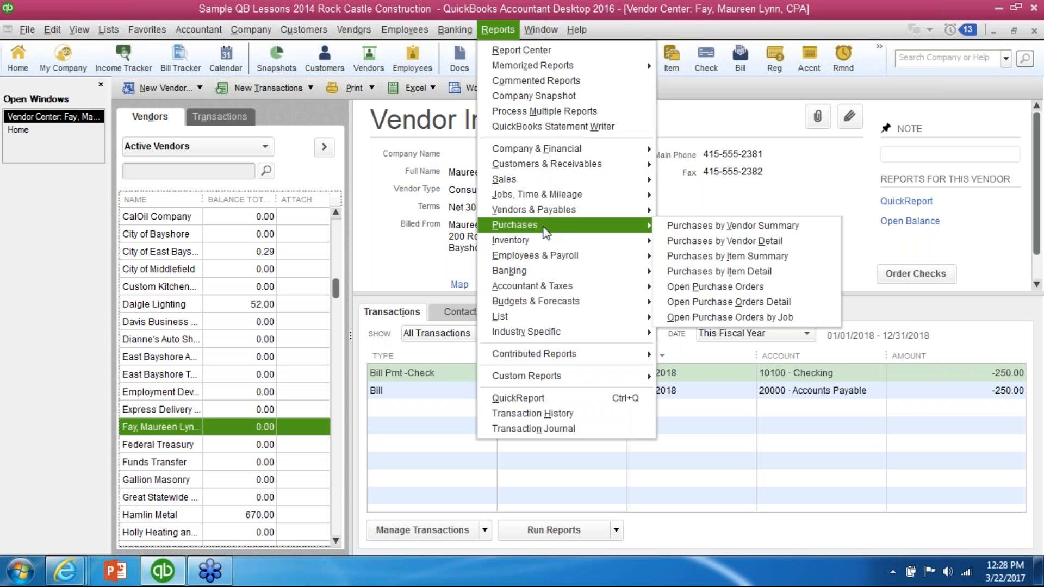
{"action": "mouse_move", "coordinate": [544, 216]}
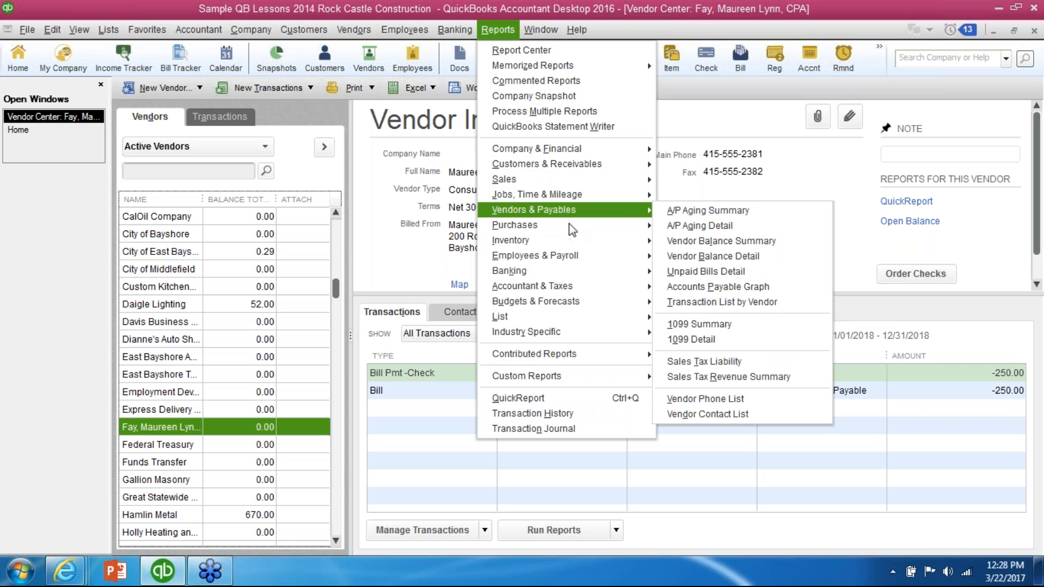
{"action": "left_click", "coordinate": [786, 215]}
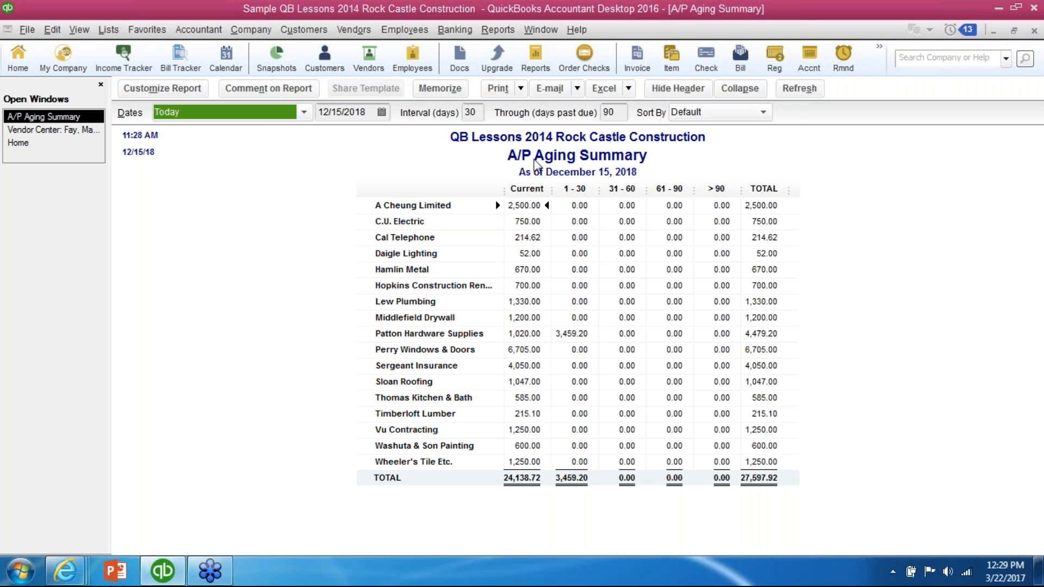
Step: Review the Unpaid Bills Detail report from first to last vendor, and close it together with the A/P Aging Summary
{"action": "left_click", "coordinate": [505, 31]}
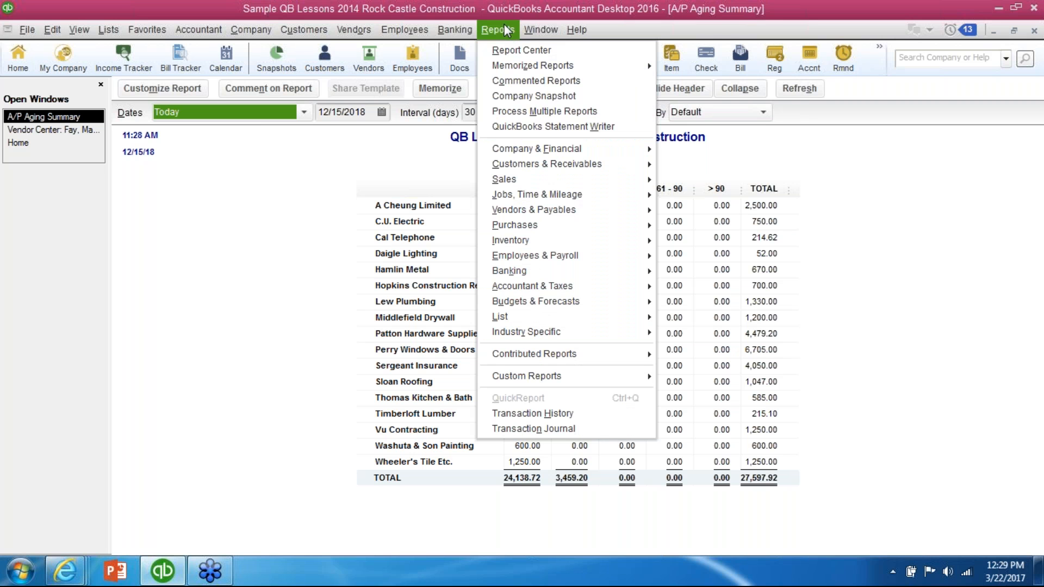
{"action": "mouse_move", "coordinate": [563, 212]}
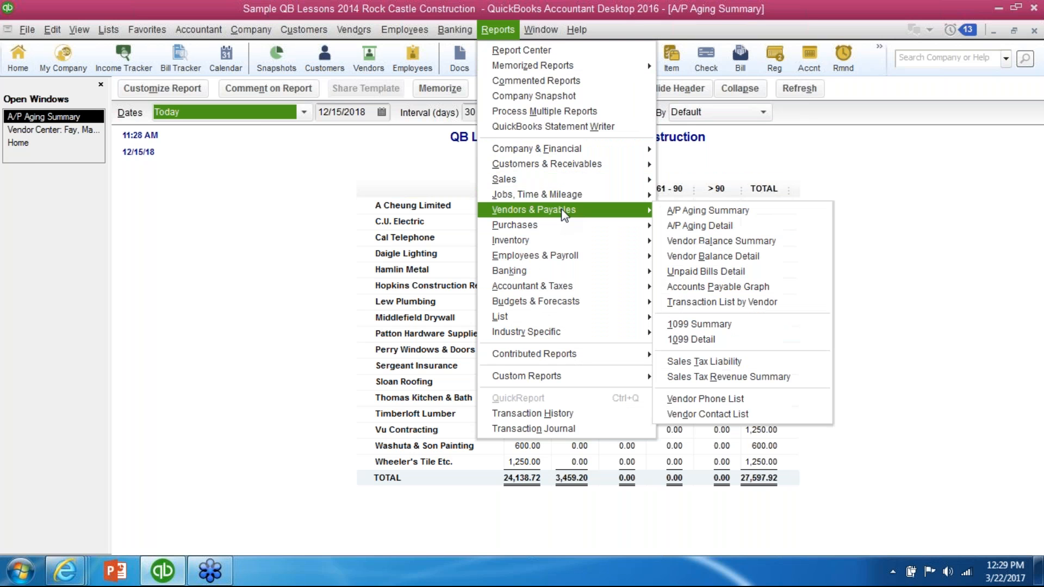
{"action": "left_click", "coordinate": [703, 272]}
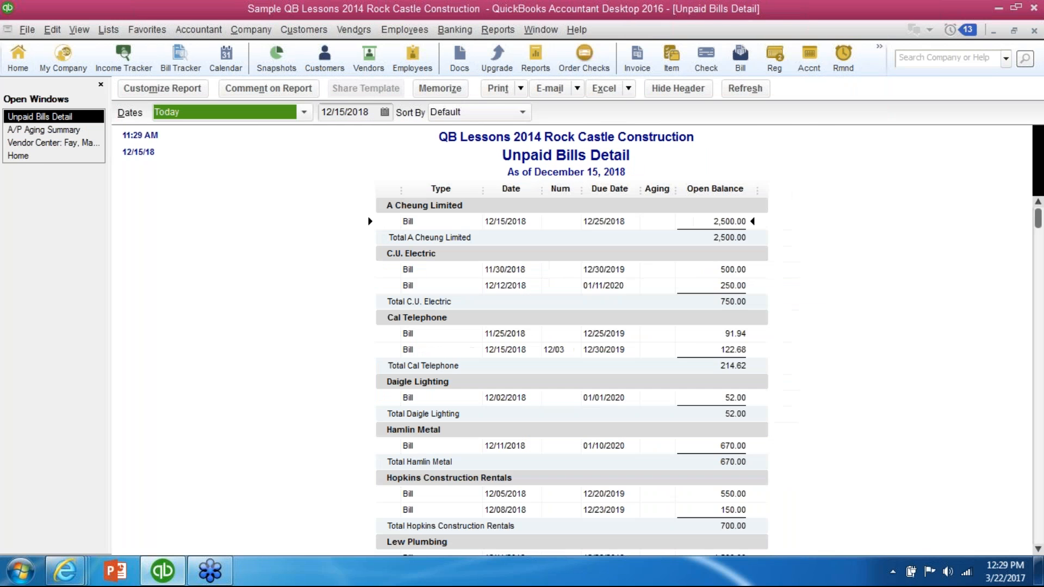
{"action": "left_click_drag", "start_coordinate": [1038, 219], "coordinate": [1041, 543]}
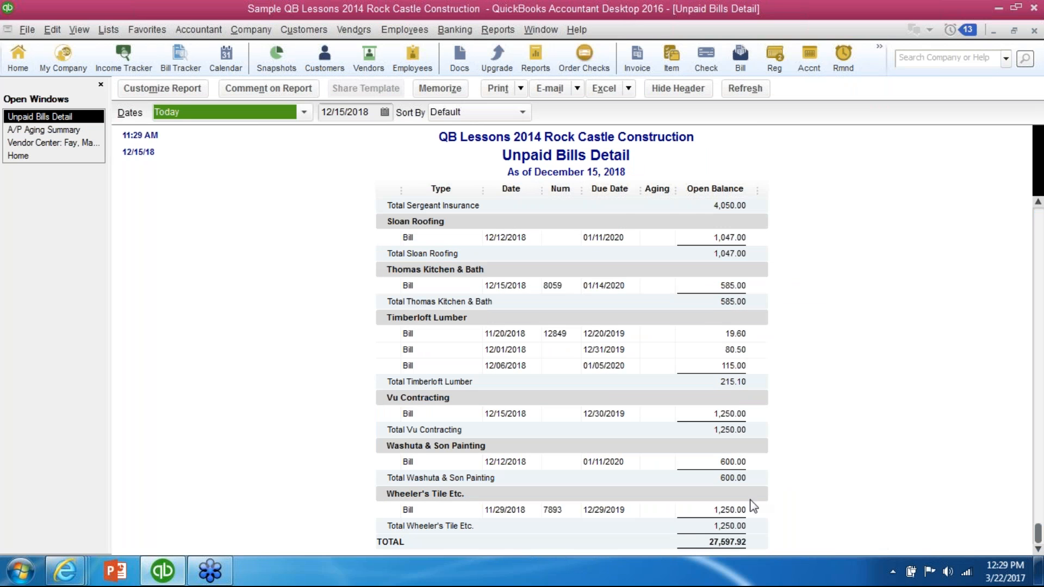
{"action": "left_click", "coordinate": [1039, 220]}
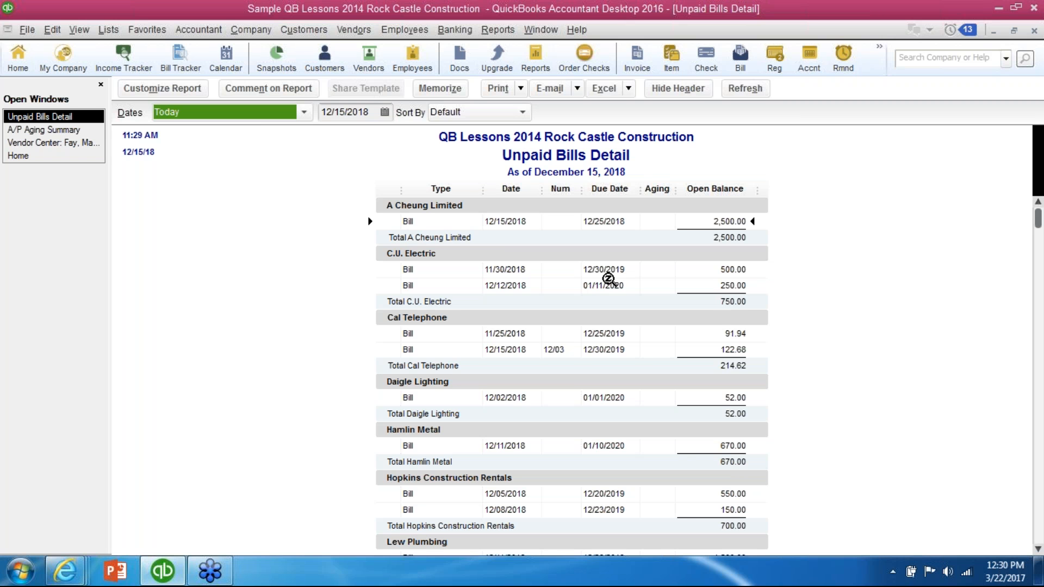
{"action": "left_click", "coordinate": [1039, 539]}
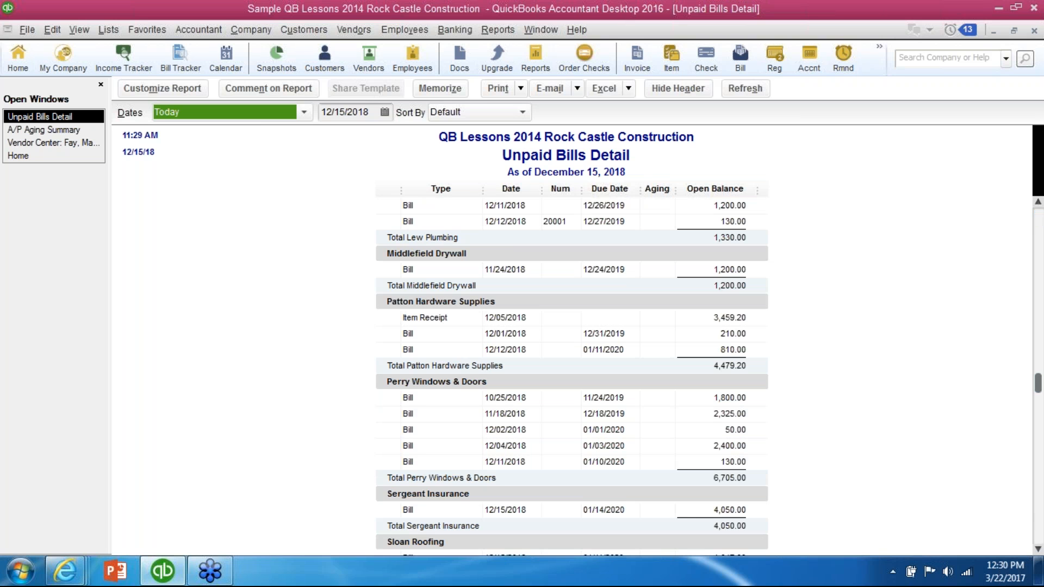
{"action": "left_click", "coordinate": [1034, 30]}
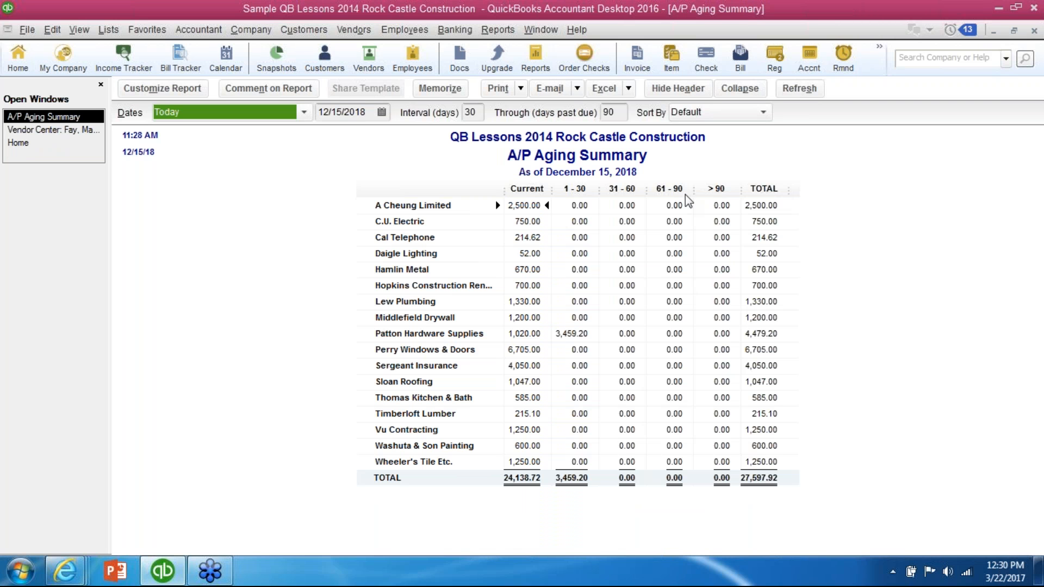
{"action": "left_click", "coordinate": [1034, 31]}
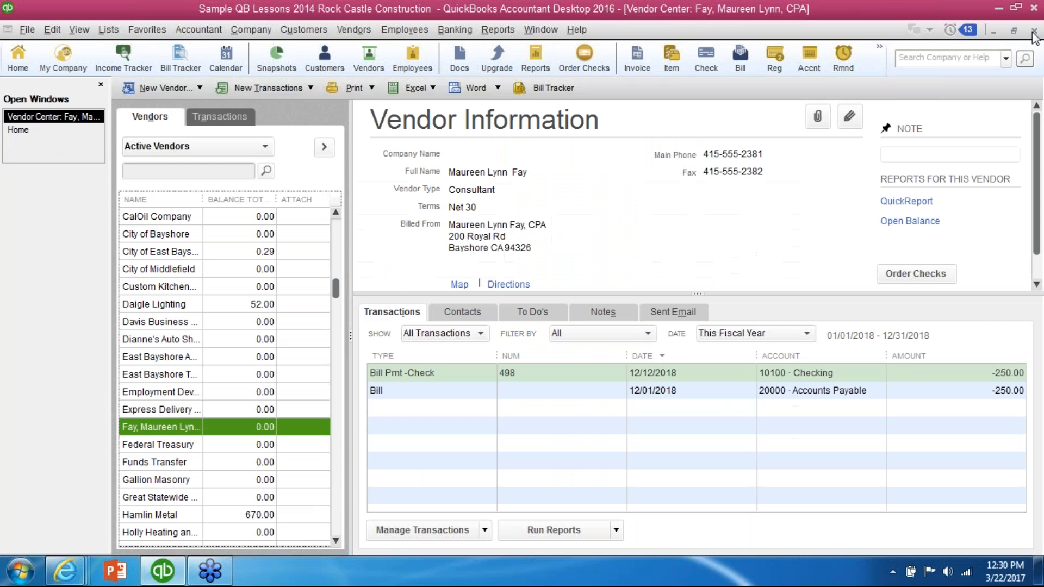
Step: Go to the Home page and open the Profit & Loss Standard report
{"action": "left_click", "coordinate": [65, 141]}
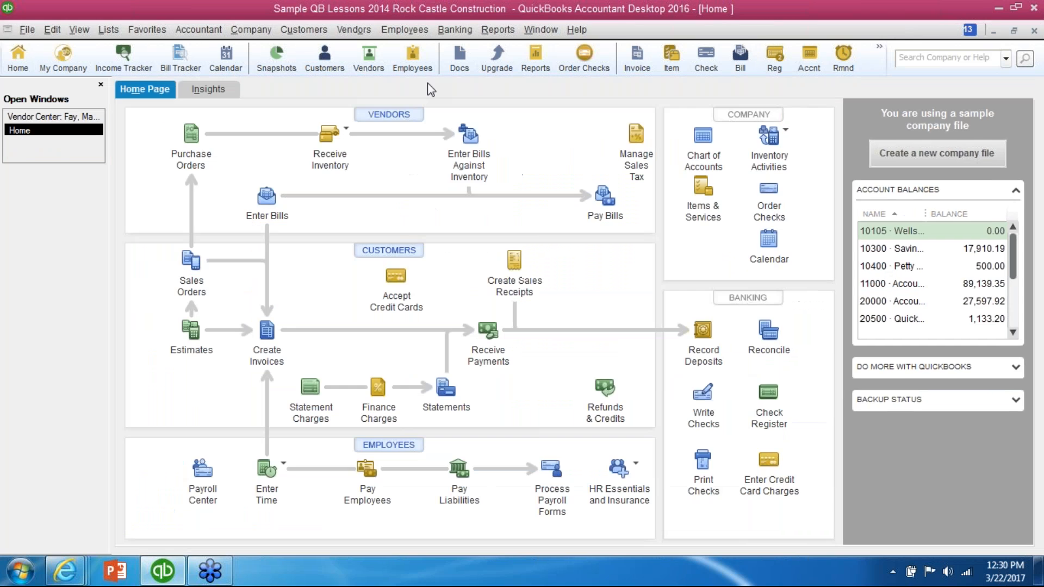
{"action": "left_click", "coordinate": [498, 30]}
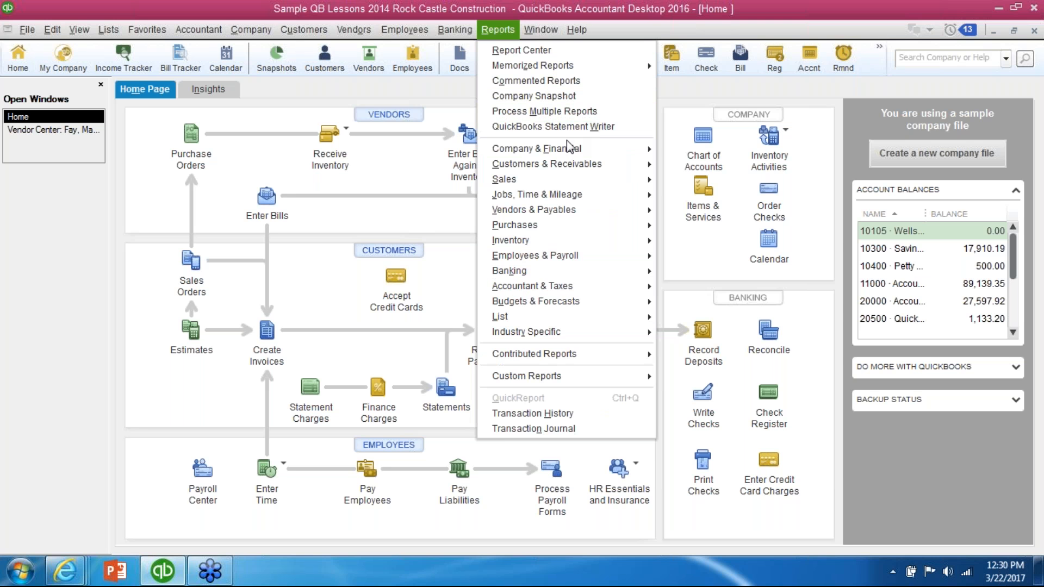
{"action": "mouse_move", "coordinate": [567, 148]}
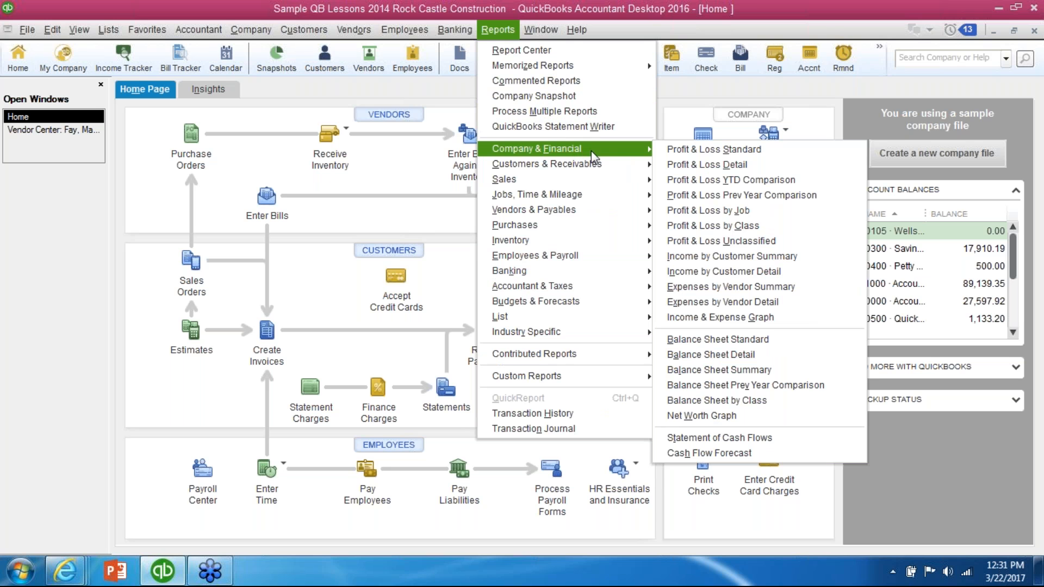
{"action": "left_click", "coordinate": [670, 154]}
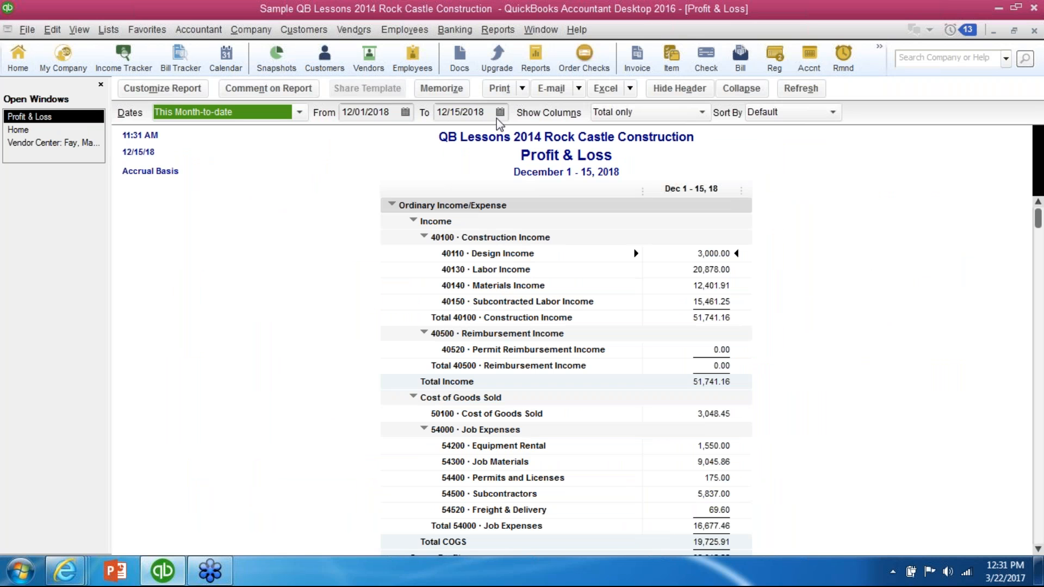
Step: Set the Profit & Loss report's start date to 01/01/2018
{"action": "left_click", "coordinate": [398, 112]}
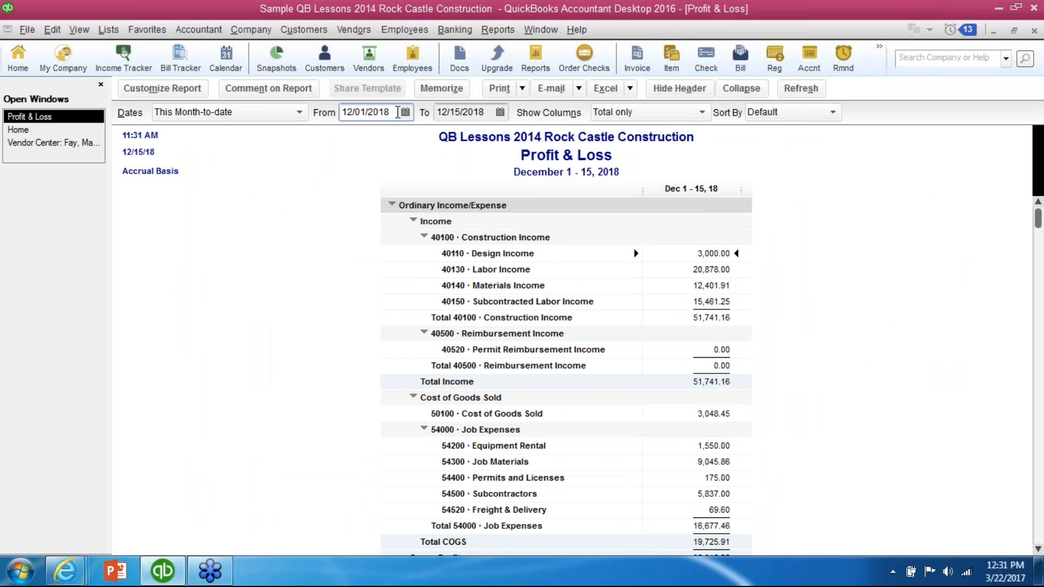
{"action": "key", "text": "BackSpace"}
{"action": "key", "text": "BackSpace"}
{"action": "key", "text": "BackSpace"}
{"action": "key", "text": "BackSpace"}
{"action": "key", "text": "BackSpace"}
{"action": "key", "text": "BackSpace"}
{"action": "key", "text": "BackSpace"}
{"action": "key", "text": "BackSpace"}
{"action": "key", "text": "BackSpace"}
{"action": "key", "text": "BackSpace"}
{"action": "type", "text": "0100118"}
{"action": "key", "text": "Tab"}
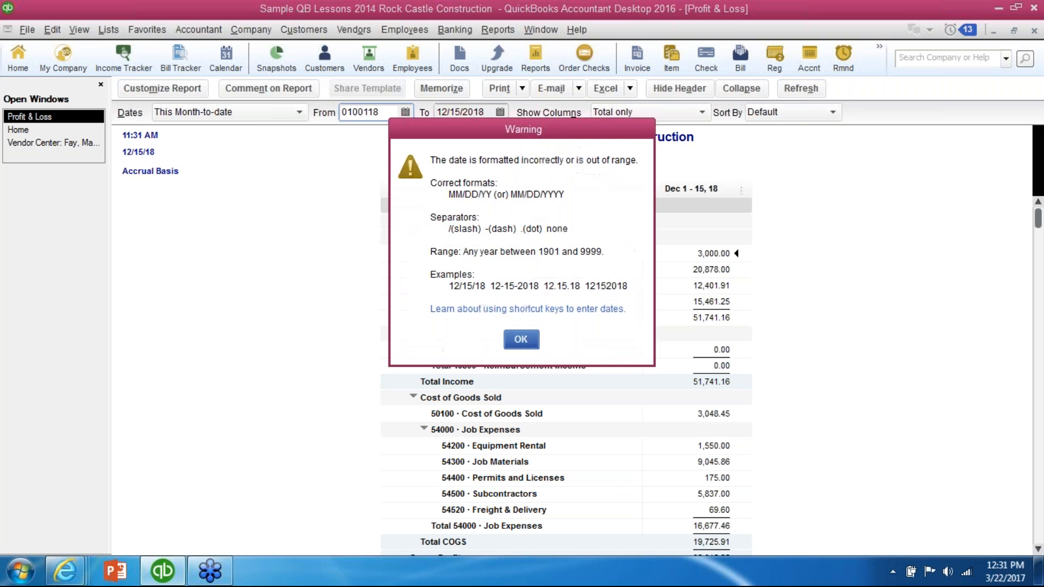
{"action": "left_click", "coordinate": [521, 339]}
{"action": "type", "text": "010118"}
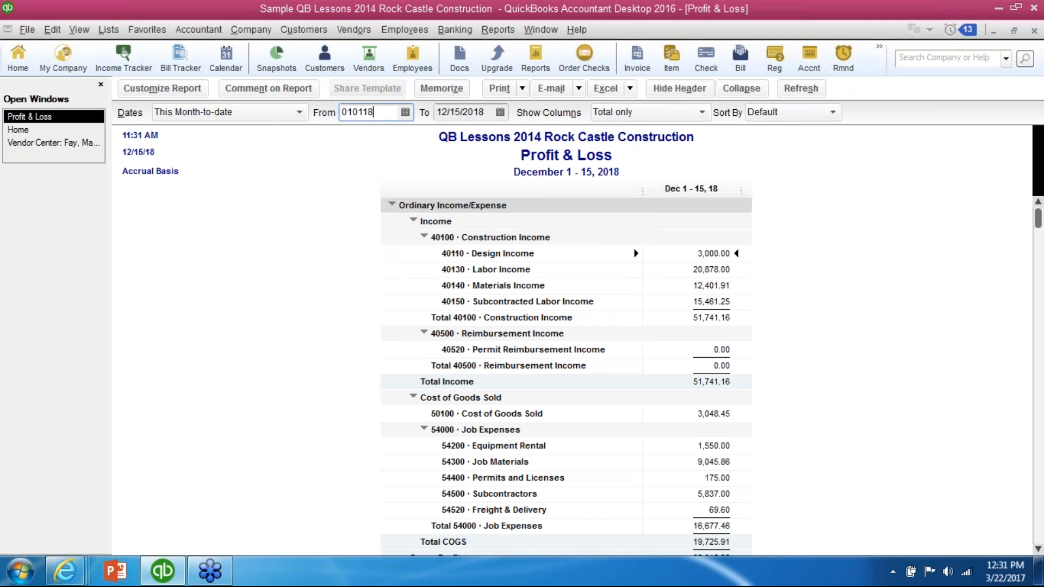
{"action": "key", "text": "Tab"}
Step: Set the Profit & Loss report's end date to 12/31/2018
{"action": "type", "text": "1231418"}
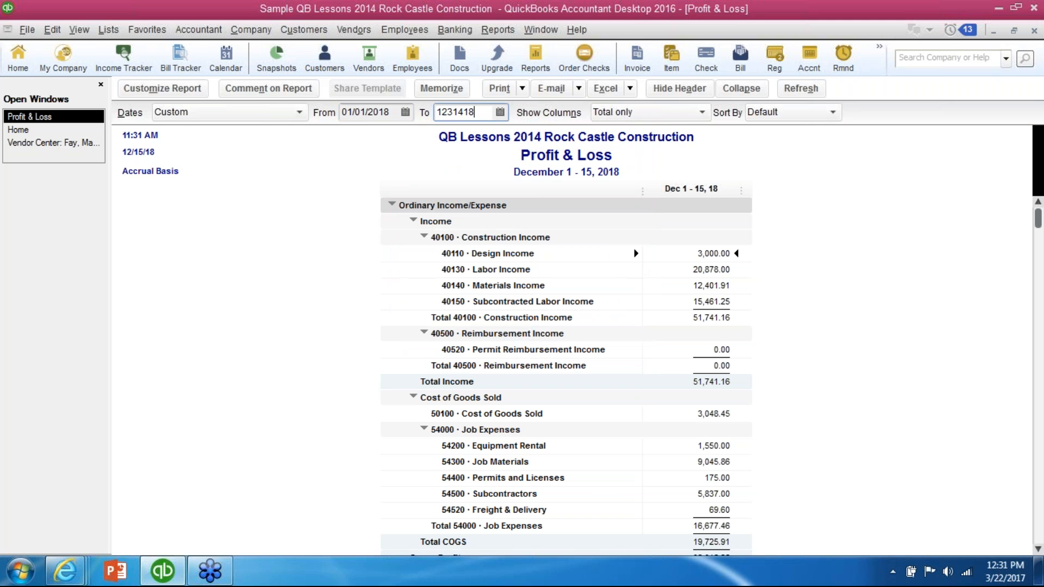
{"action": "key", "text": "Tab"}
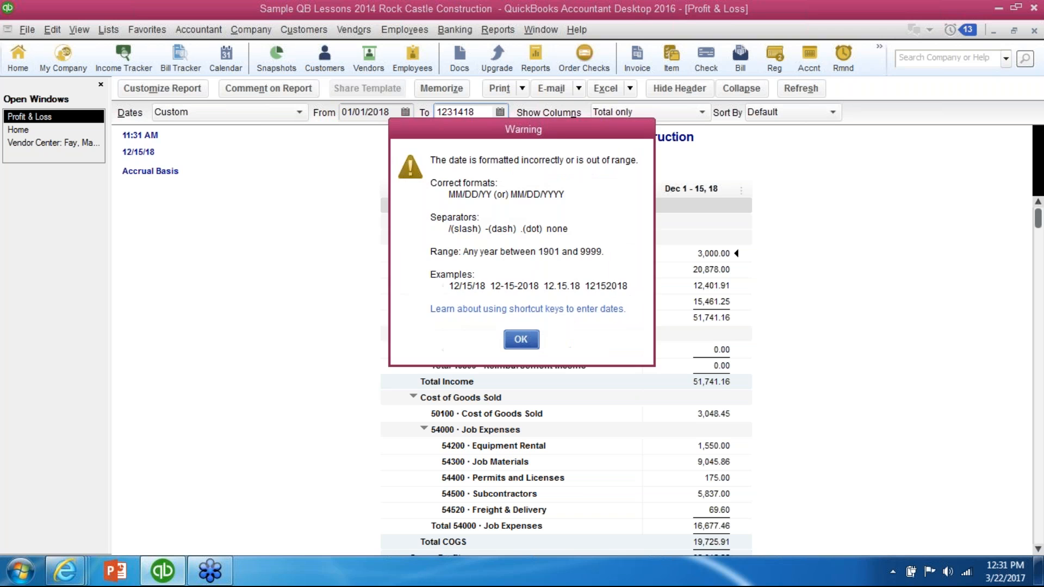
{"action": "key", "text": "Return"}
{"action": "type", "text": "123118"}
{"action": "key", "text": "Tab"}
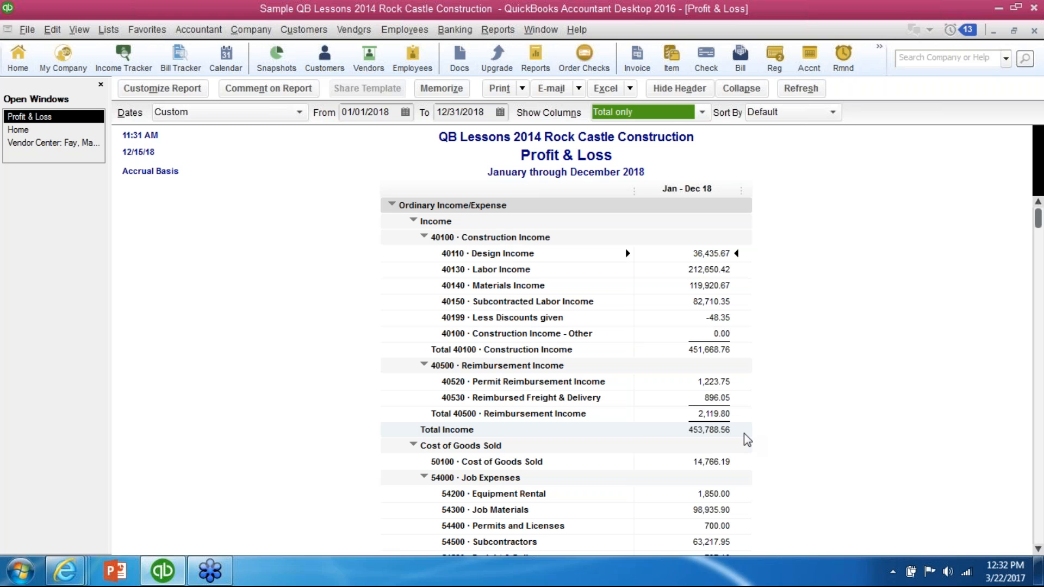
Step: Review the 2018 Profit & Loss report from the income accounts through expenses down to Net Income
{"action": "left_click", "coordinate": [1038, 549]}
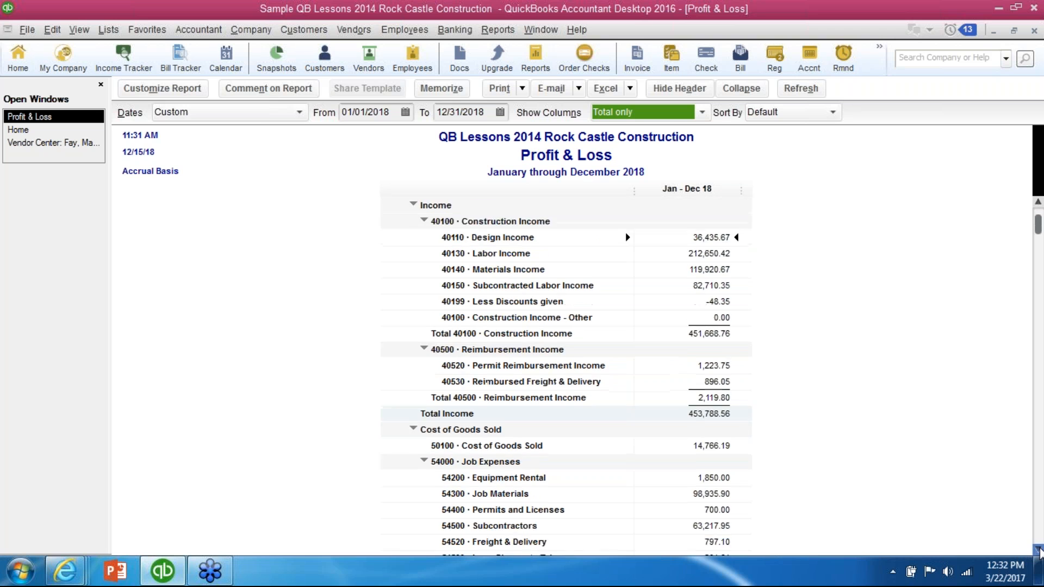
{"action": "left_click", "coordinate": [1039, 550]}
{"action": "left_click", "coordinate": [1039, 549]}
{"action": "left_click", "coordinate": [1038, 550]}
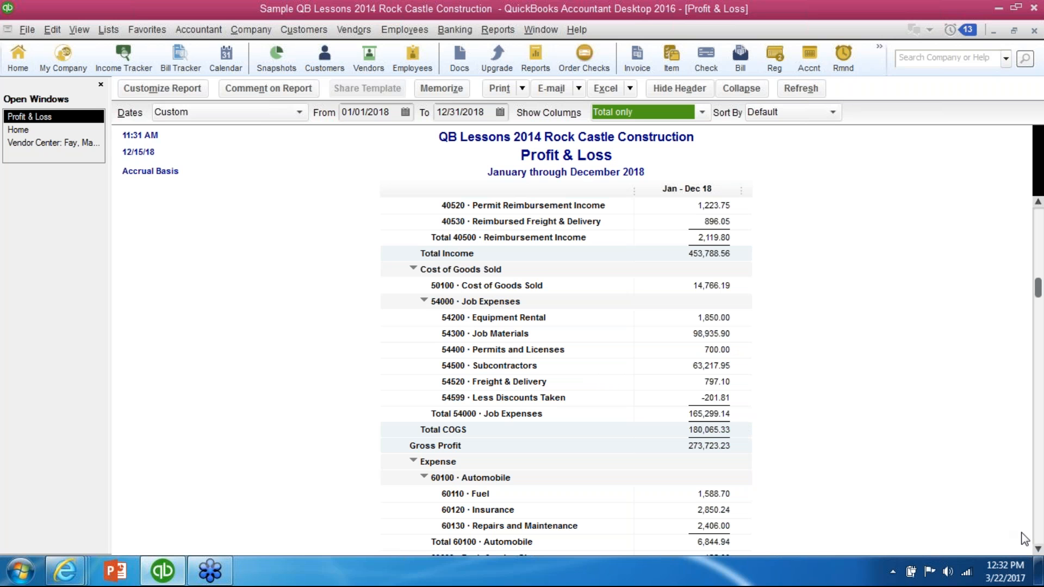
{"action": "left_click", "coordinate": [1039, 550]}
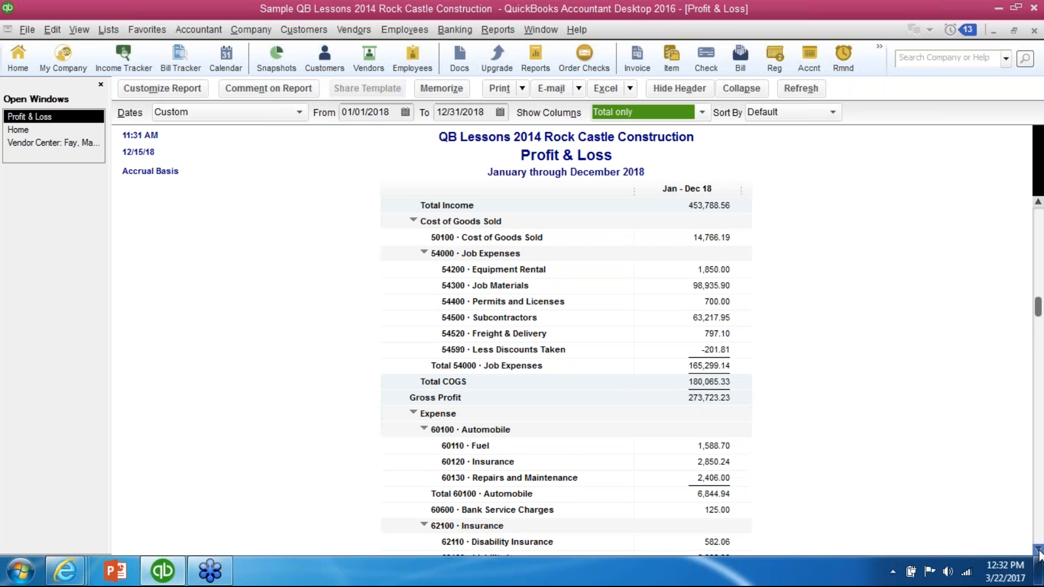
{"action": "left_click", "coordinate": [1039, 550]}
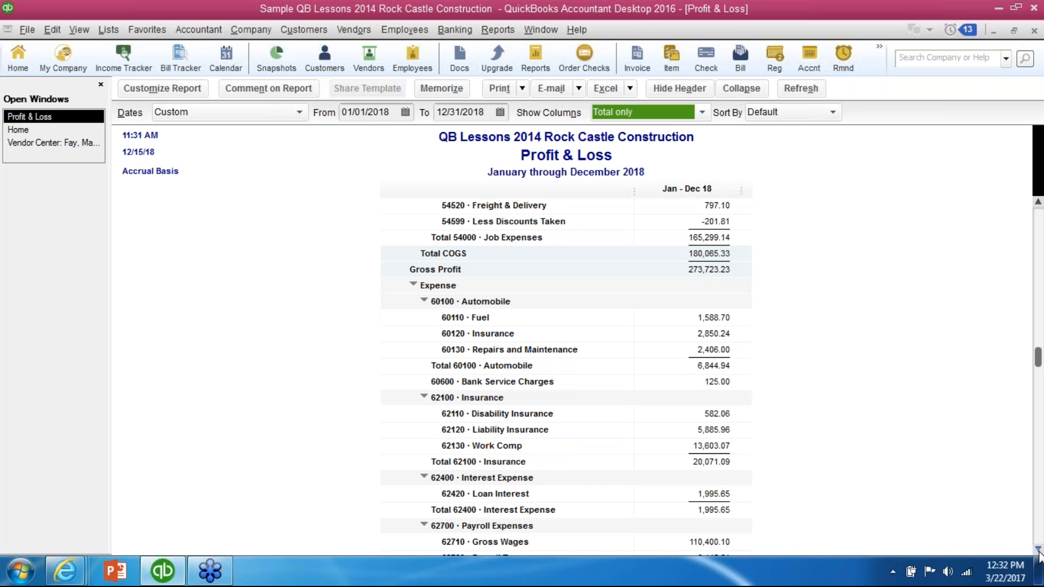
{"action": "left_click", "coordinate": [1039, 550]}
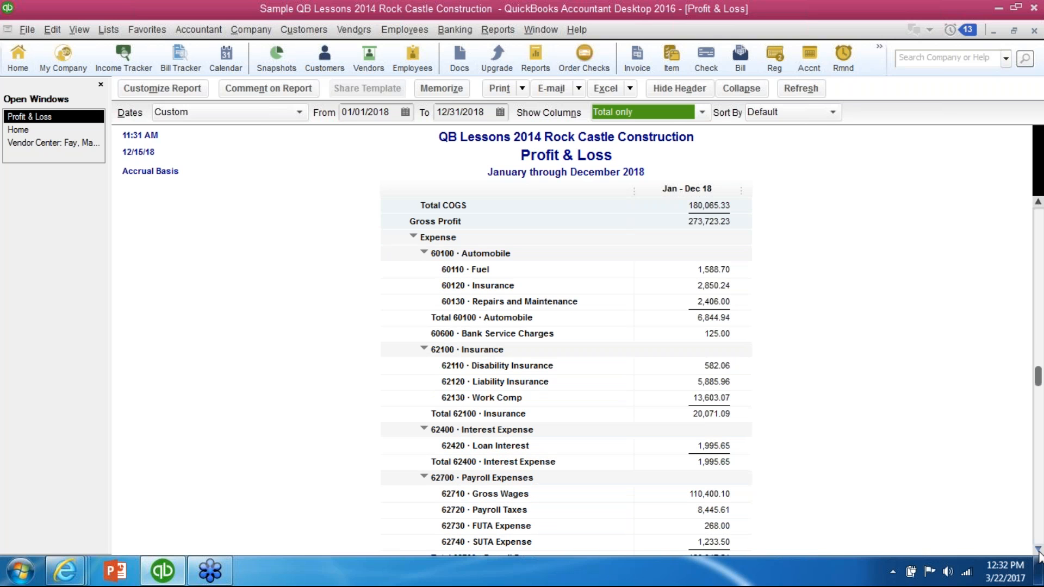
{"action": "left_click", "coordinate": [1038, 550]}
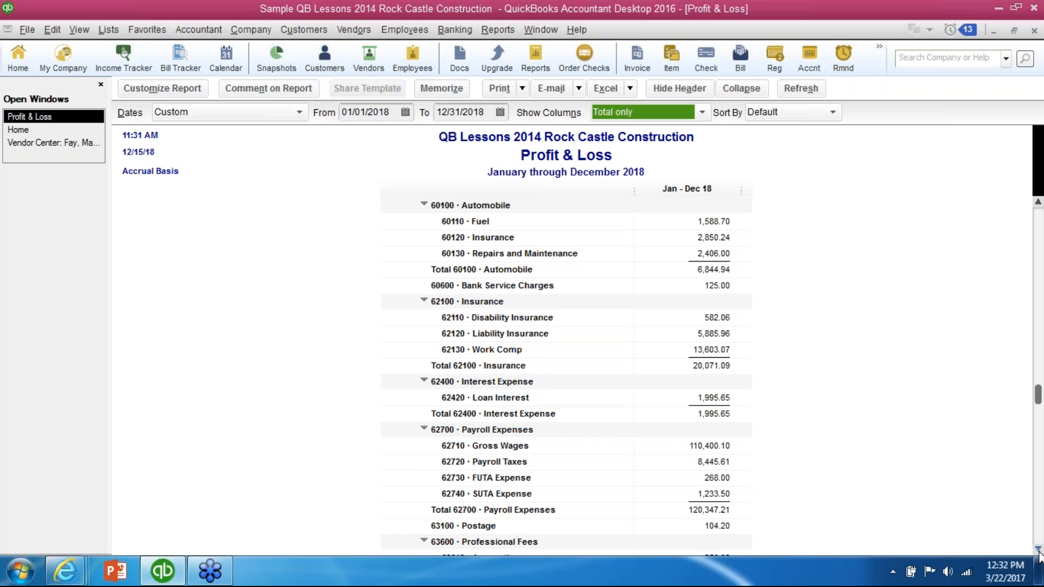
{"action": "left_click", "coordinate": [1038, 550]}
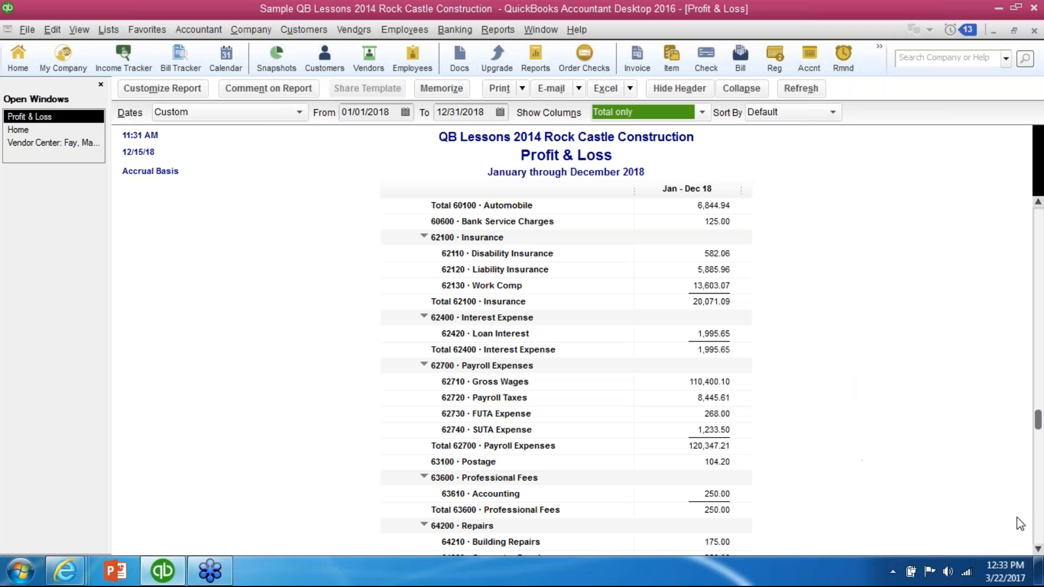
{"action": "left_click", "coordinate": [1037, 549]}
{"action": "left_click_drag", "start_coordinate": [1038, 549], "coordinate": [1038, 550]}
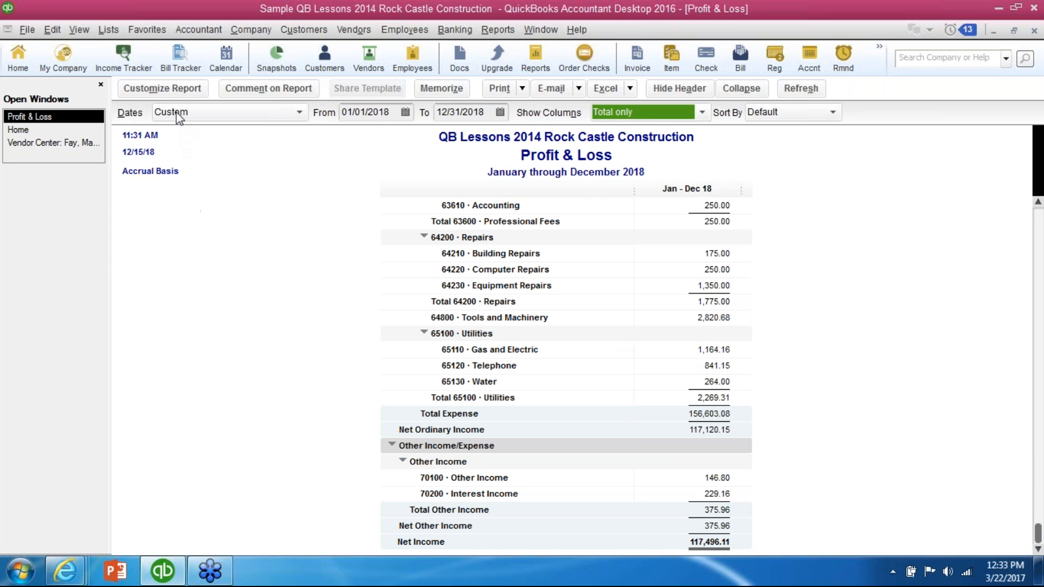
Step: Customize the Profit & Loss report to add a % of Income subcolumn
{"action": "left_click", "coordinate": [173, 92]}
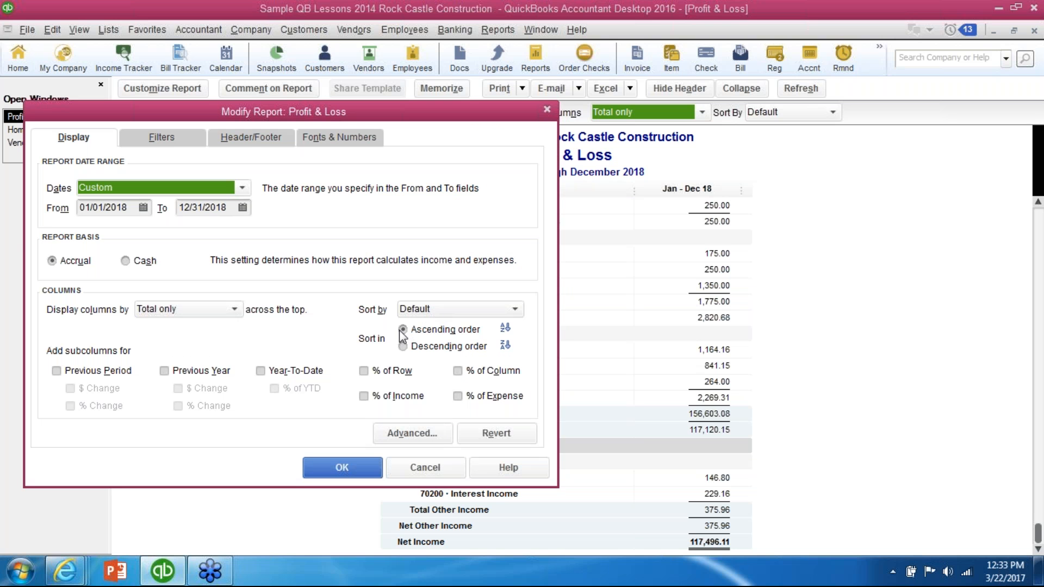
{"action": "left_click", "coordinate": [363, 396]}
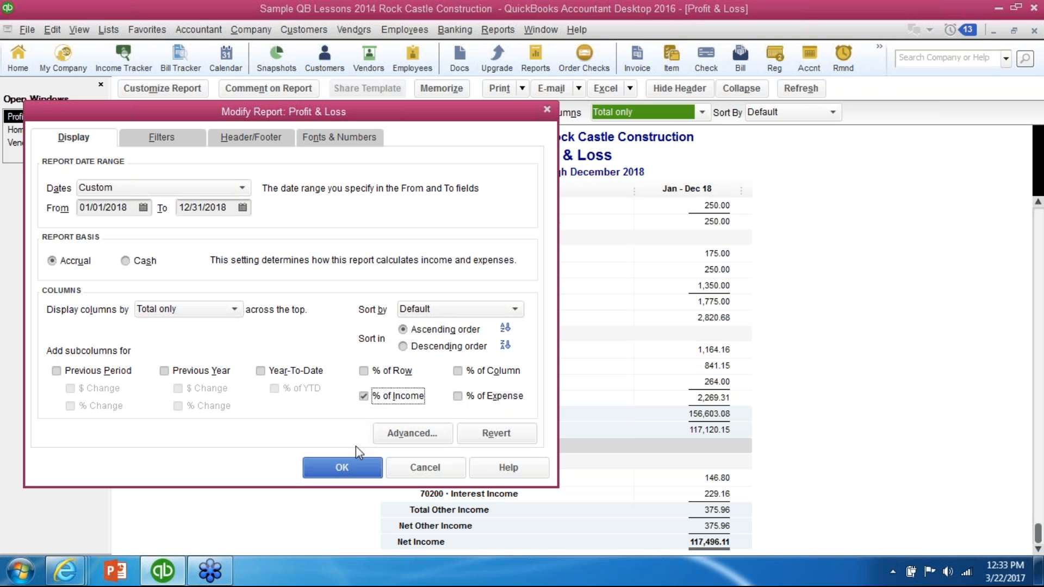
{"action": "left_click", "coordinate": [358, 470]}
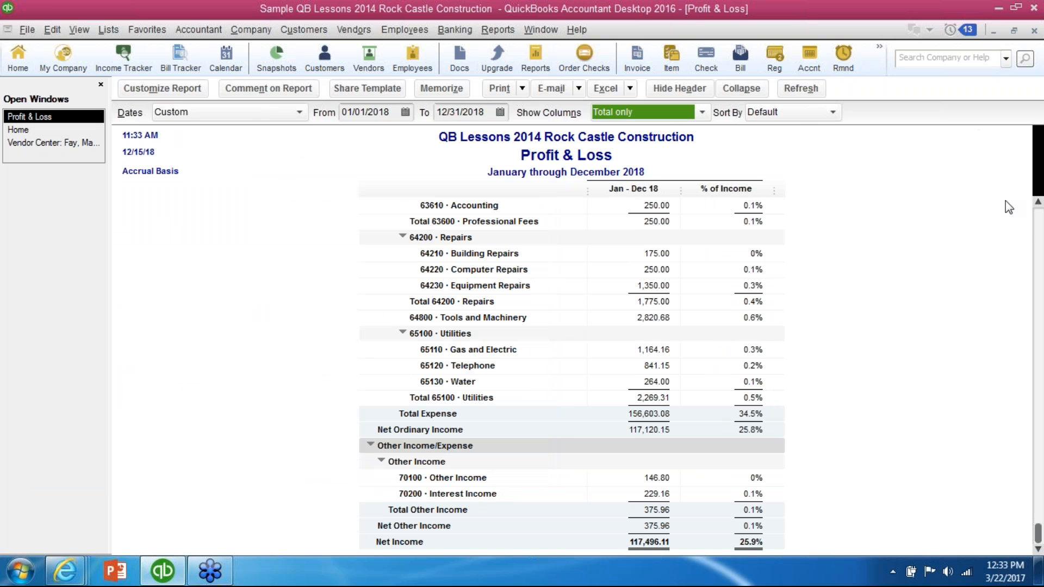
Step: Examine each account's percentage of income in the Profit & Loss report, from the first income account down to Net Income
{"action": "scroll", "coordinate": [1039, 226], "scroll_direction": "up", "scroll_amount": 15}
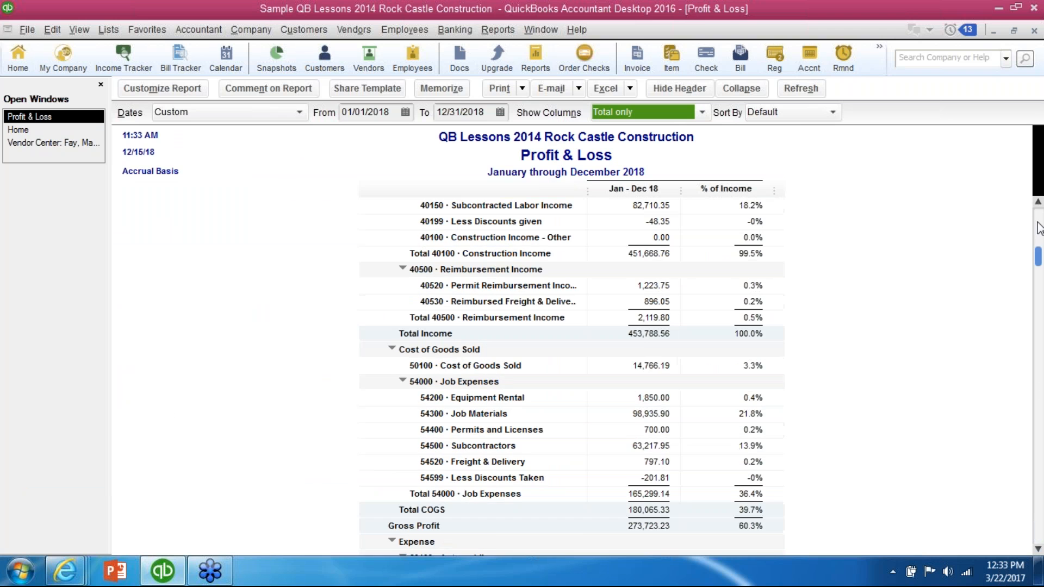
{"action": "scroll", "coordinate": [1039, 227], "scroll_direction": "up", "scroll_amount": 2}
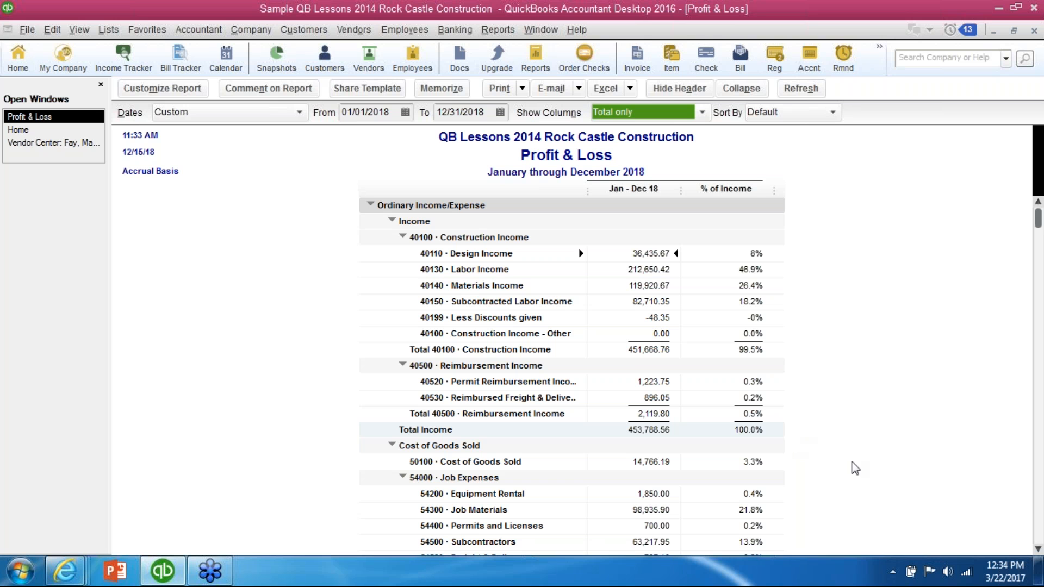
{"action": "scroll", "coordinate": [1038, 551], "scroll_direction": "down", "scroll_amount": 2}
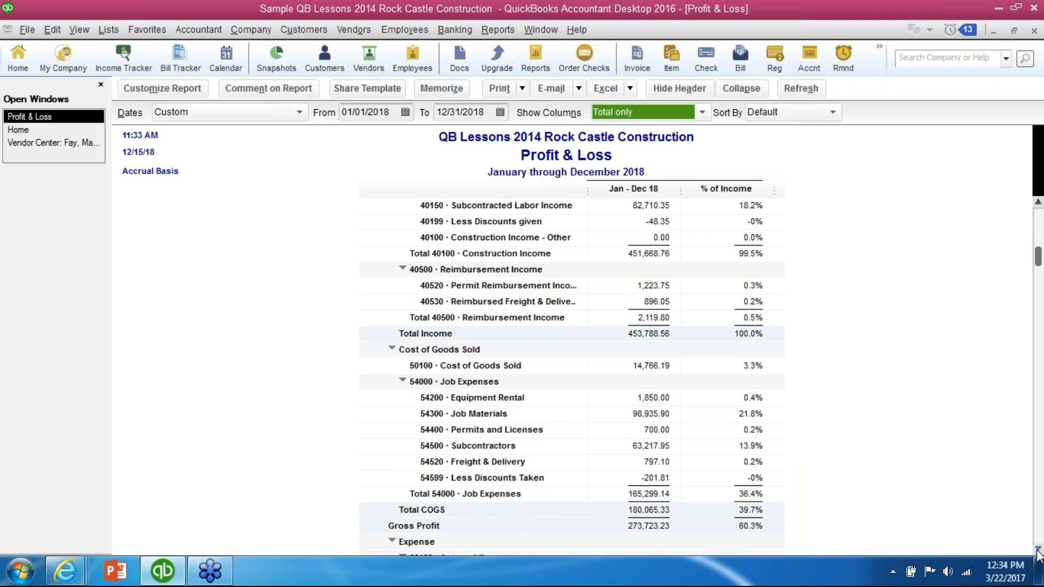
{"action": "scroll", "coordinate": [1038, 552], "scroll_direction": "down", "scroll_amount": 1}
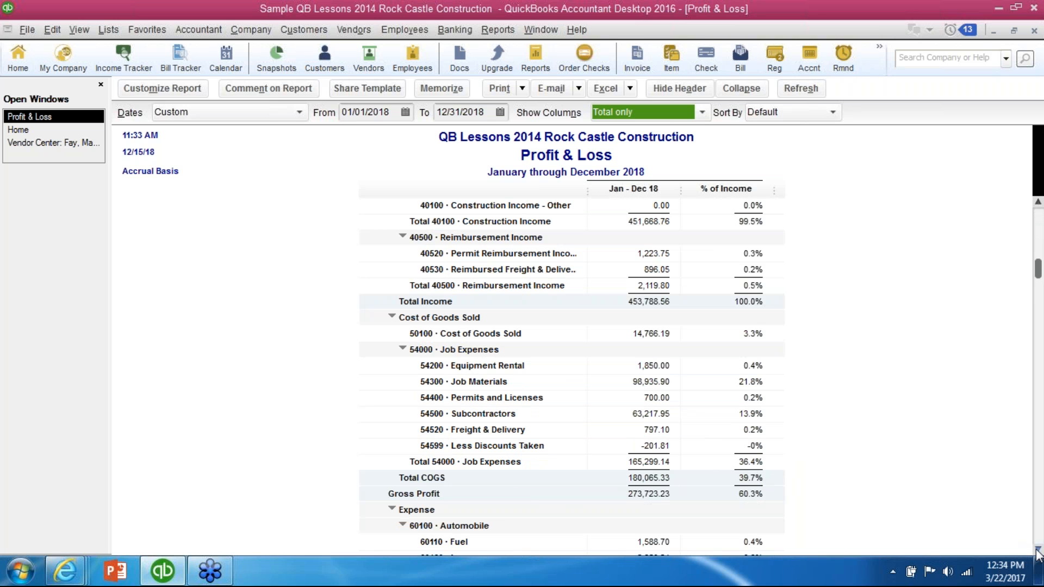
{"action": "scroll", "coordinate": [1038, 552], "scroll_direction": "down", "scroll_amount": 4}
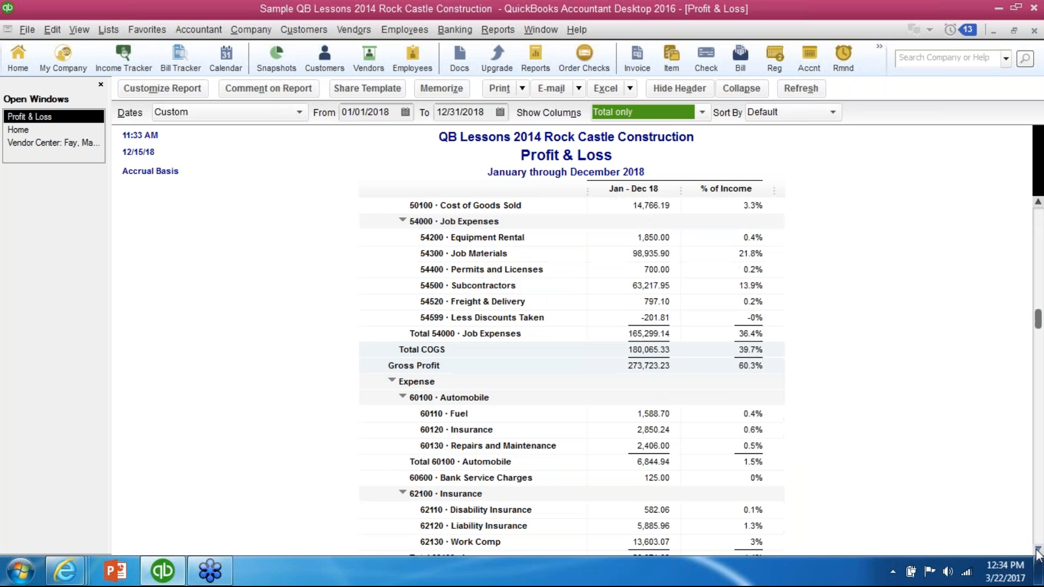
{"action": "scroll", "coordinate": [1038, 552], "scroll_direction": "down", "scroll_amount": 3}
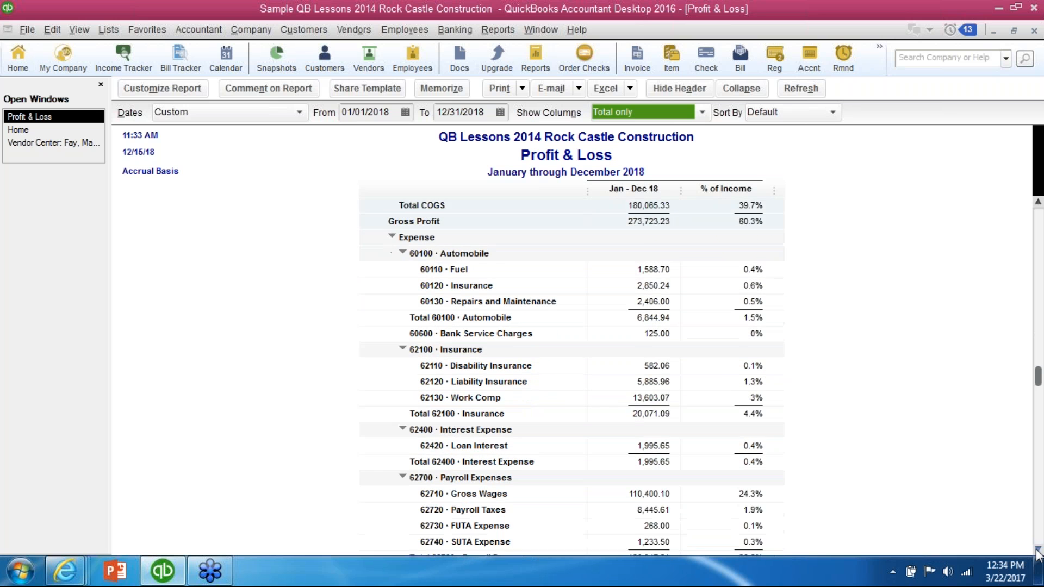
{"action": "scroll", "coordinate": [1038, 552], "scroll_direction": "down", "scroll_amount": 1}
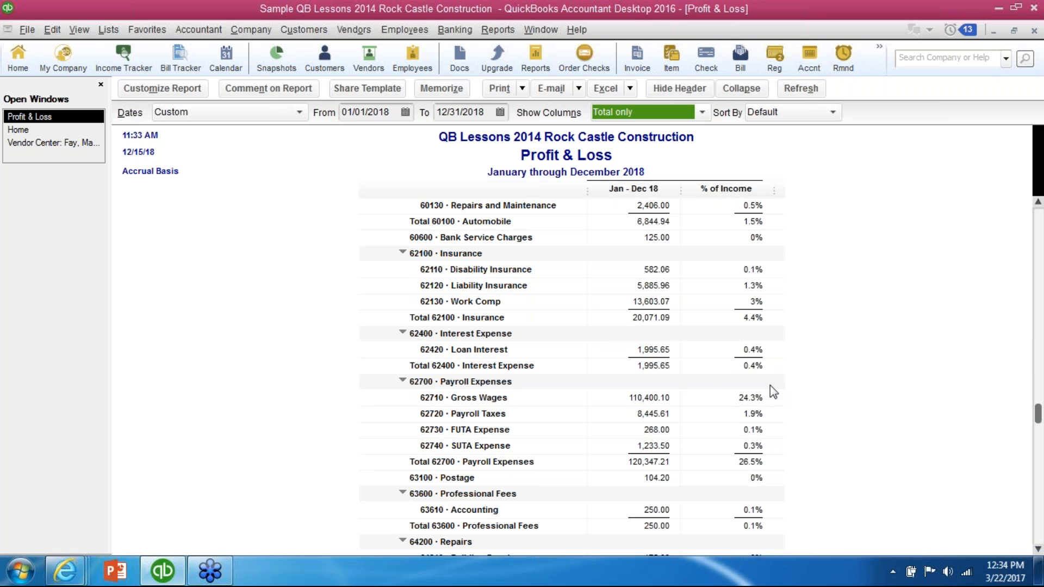
{"action": "left_click", "coordinate": [1038, 550]}
{"action": "left_click", "coordinate": [1039, 550]}
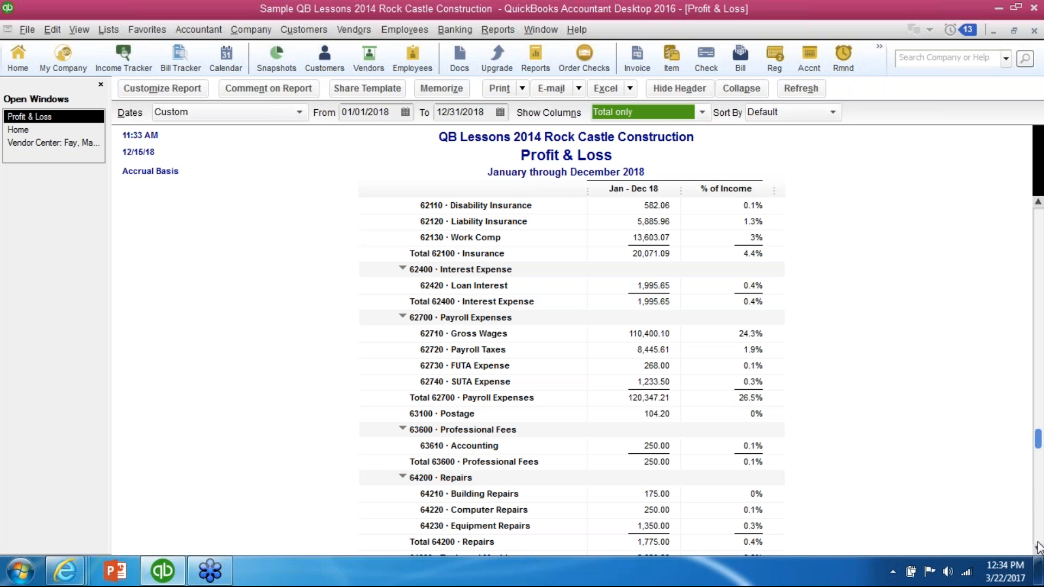
{"action": "left_click", "coordinate": [1039, 544]}
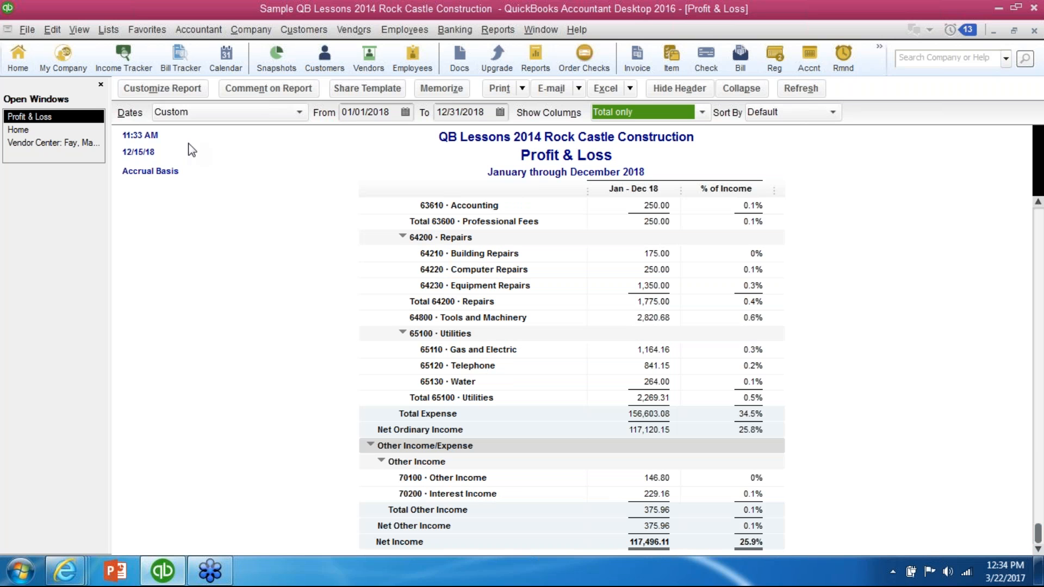
Step: Customize the Profit & Loss report to remove the % of Income subcolumn
{"action": "left_click", "coordinate": [173, 92]}
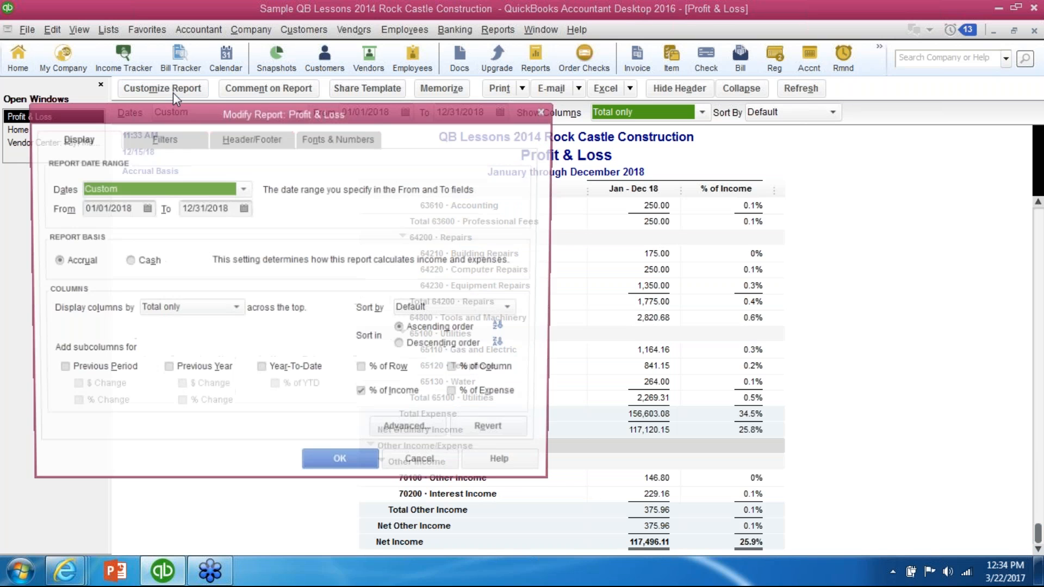
{"action": "left_click", "coordinate": [362, 397]}
{"action": "left_click", "coordinate": [342, 467]}
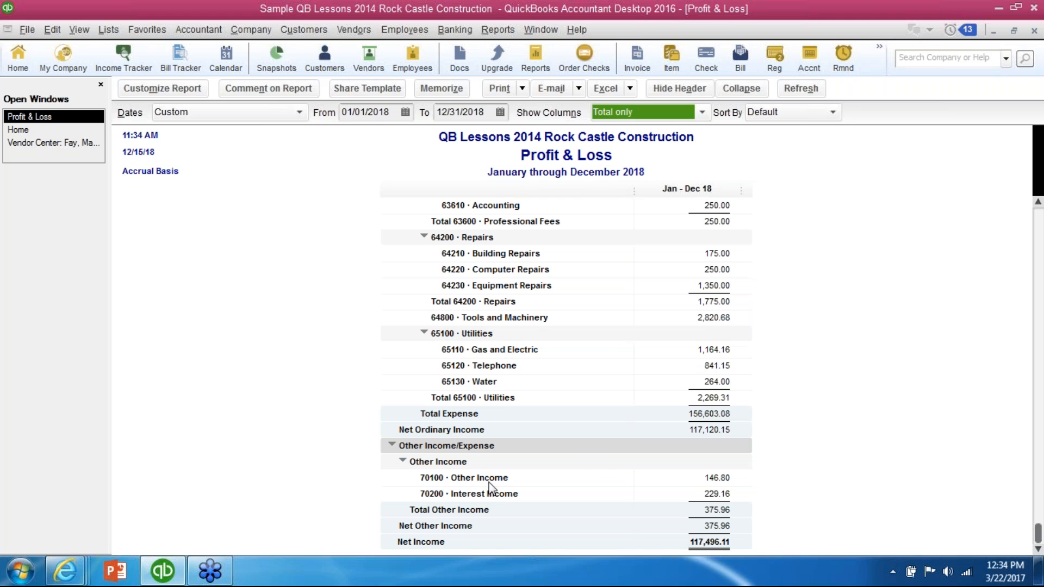
Step: Set the Profit & Loss report's start date to 01/01/2016 and refresh the report
{"action": "left_click", "coordinate": [392, 113]}
{"action": "key", "text": "BackSpace"}
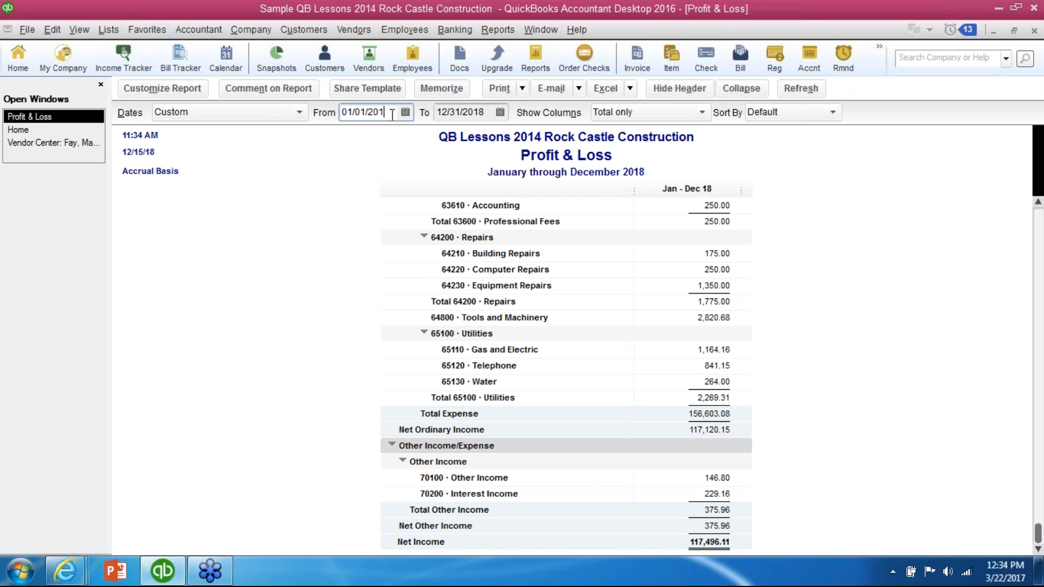
{"action": "type", "text": "6"}
{"action": "left_click", "coordinate": [800, 88]}
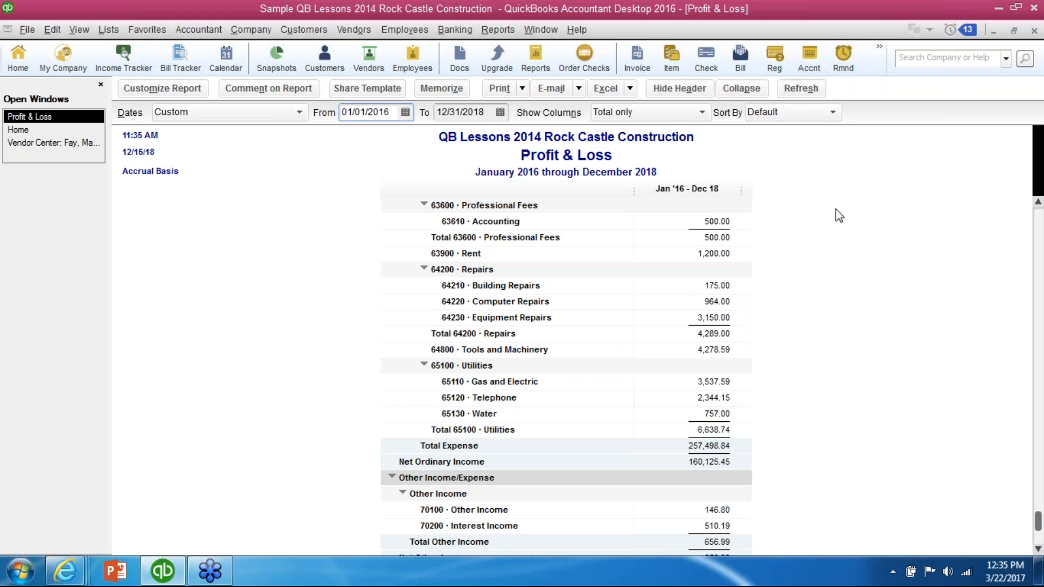
Step: Show the Profit & Loss columns by Year and narrow all the columns to the same width
{"action": "left_click", "coordinate": [705, 111]}
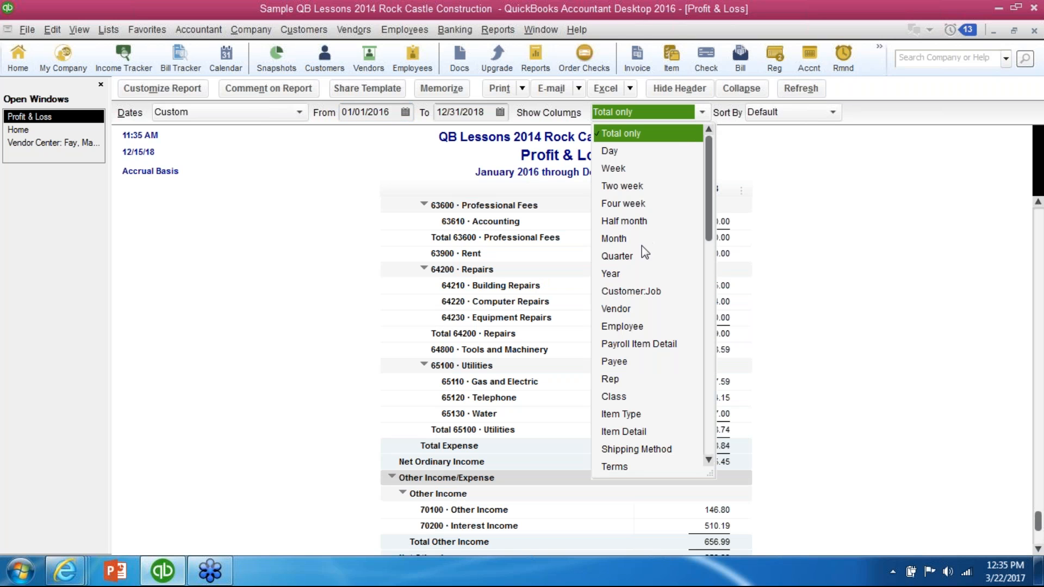
{"action": "left_click", "coordinate": [627, 272]}
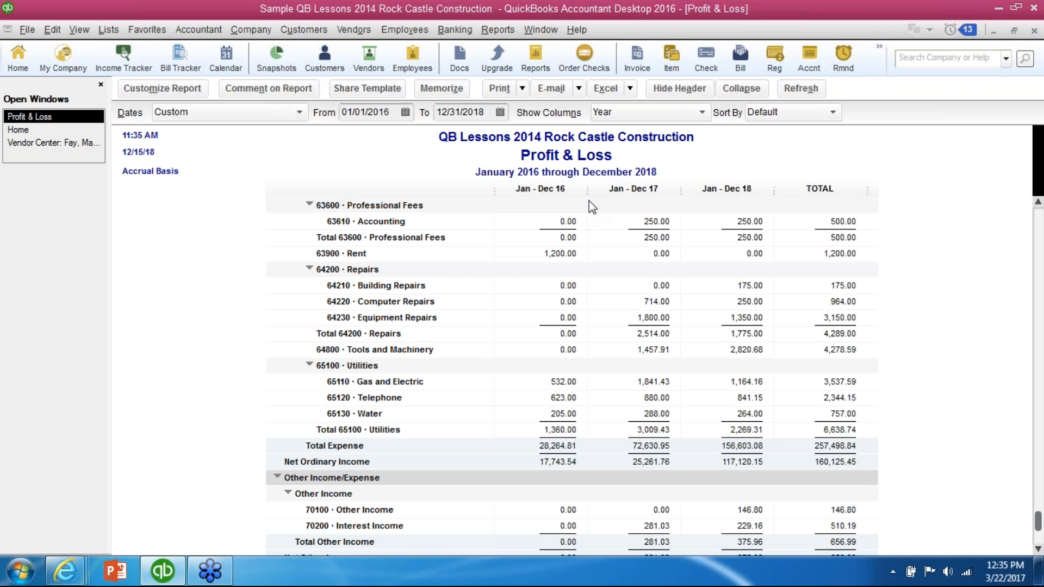
{"action": "left_click_drag", "start_coordinate": [588, 190], "coordinate": [568, 190]}
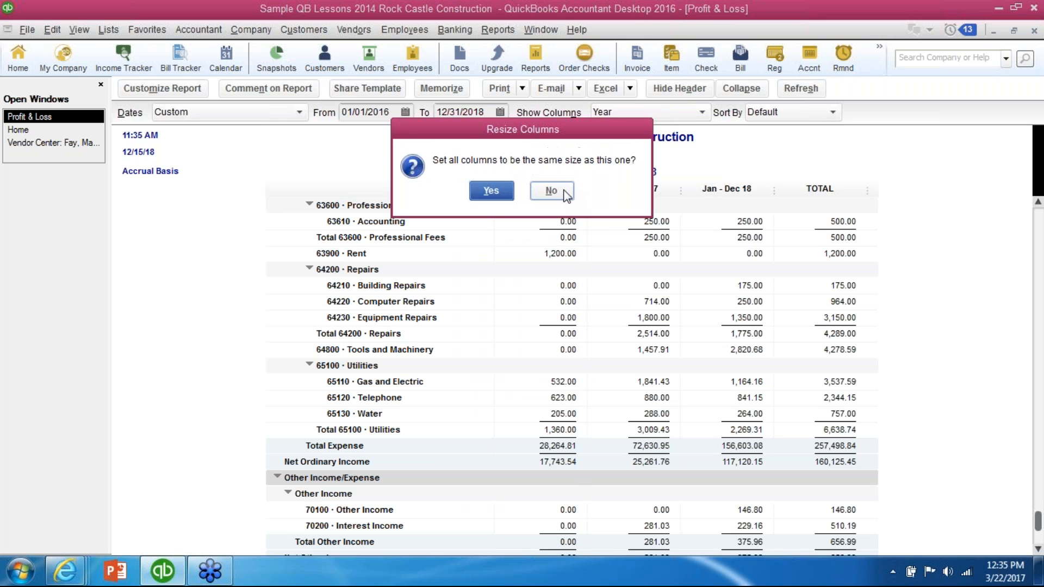
{"action": "left_click", "coordinate": [490, 192]}
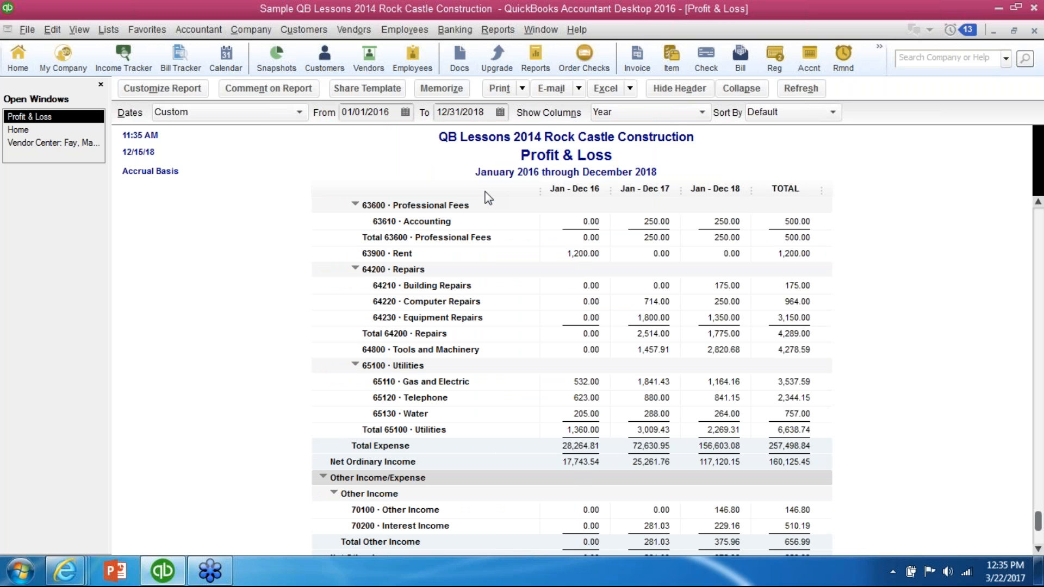
Step: Compare the 2016, 2017 and 2018 amounts in the Profit & Loss report from income through Net Ordinary Income
{"action": "left_click", "coordinate": [1038, 218]}
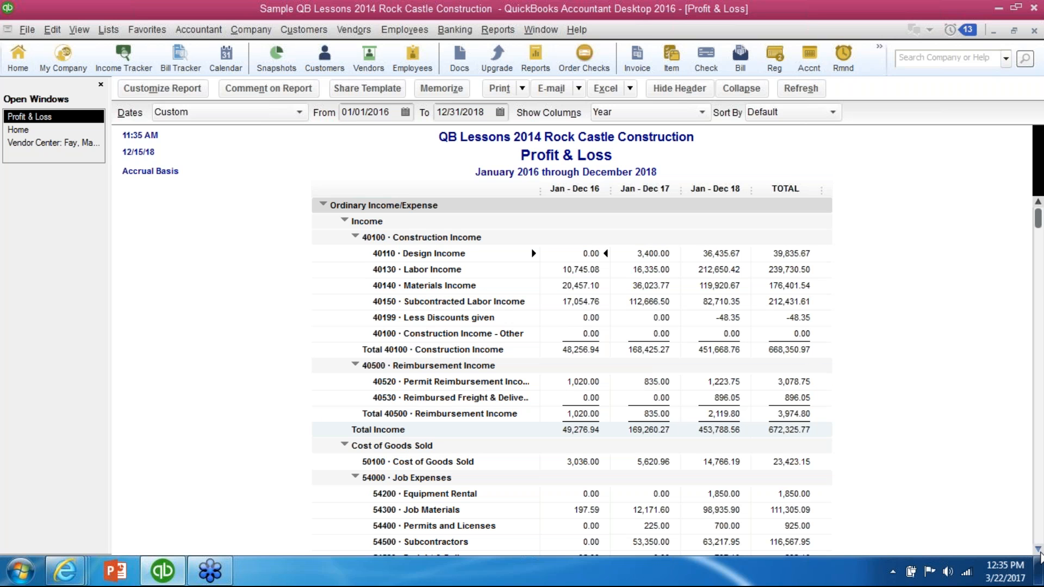
{"action": "scroll", "coordinate": [1038, 553], "scroll_direction": "down", "scroll_amount": 3}
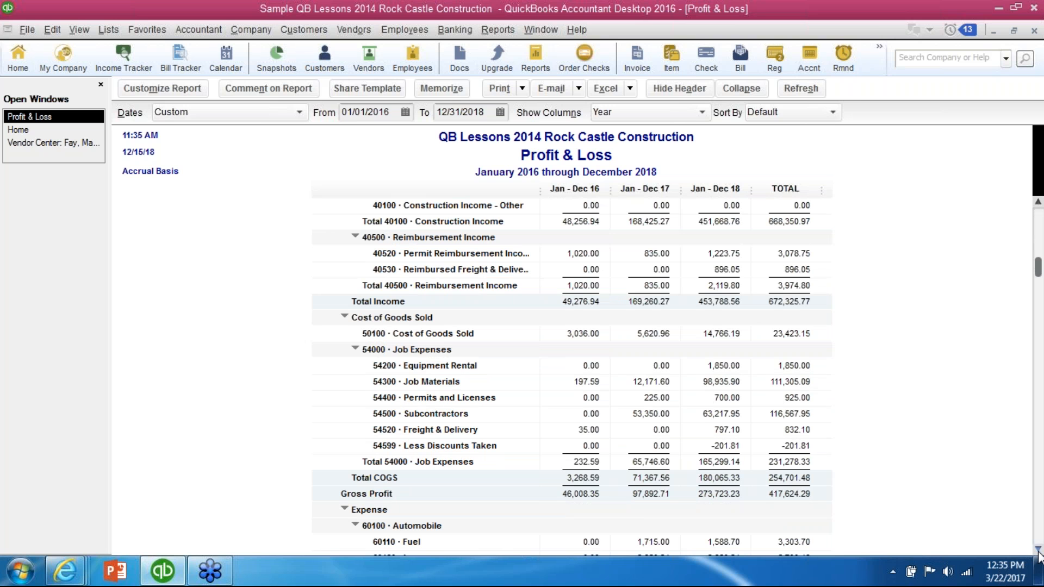
{"action": "scroll", "coordinate": [1037, 553], "scroll_direction": "down", "scroll_amount": 3}
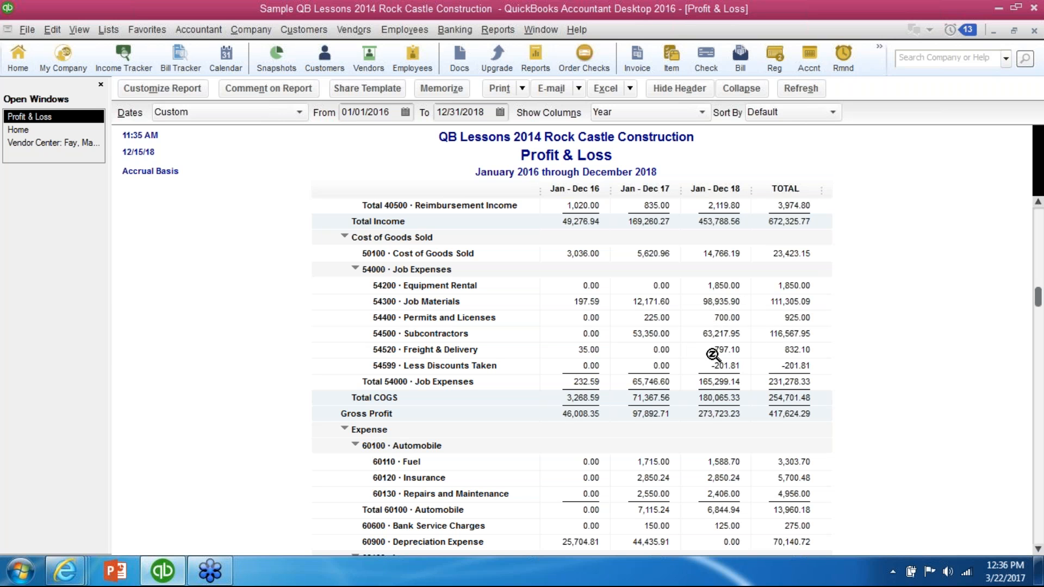
{"action": "left_click", "coordinate": [1038, 550]}
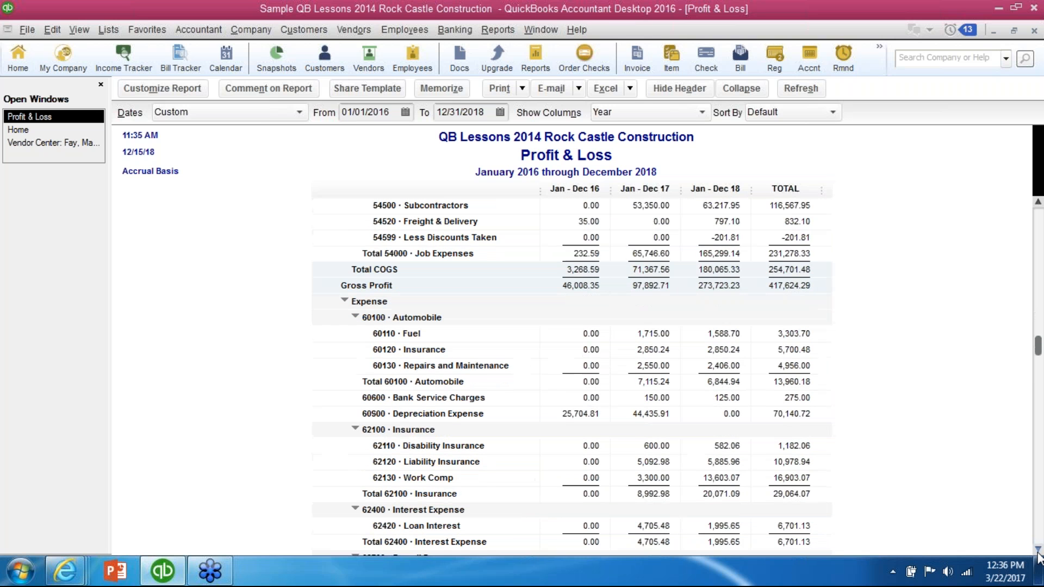
{"action": "left_click", "coordinate": [1037, 550]}
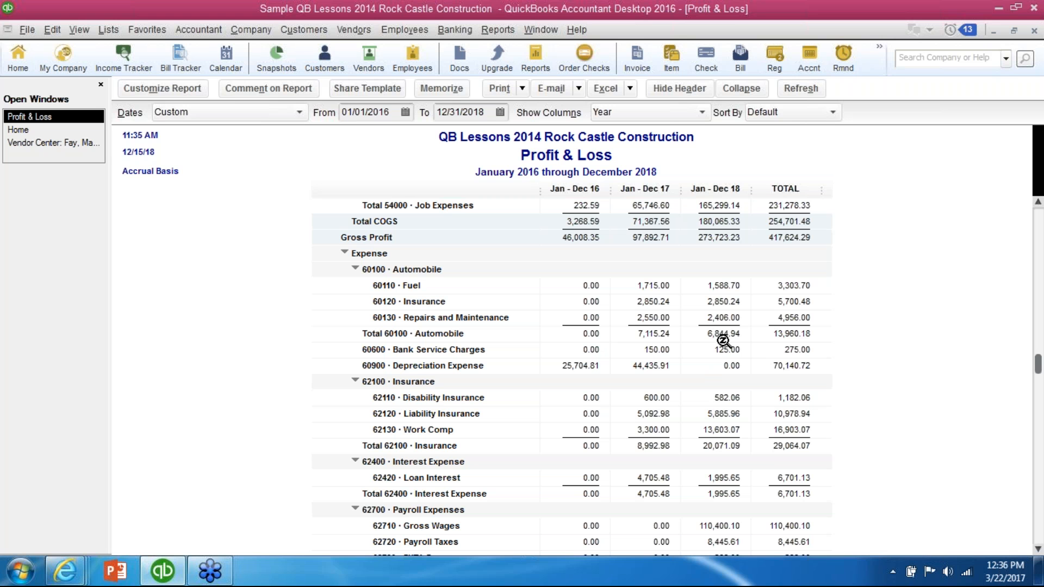
{"action": "left_click", "coordinate": [1038, 550]}
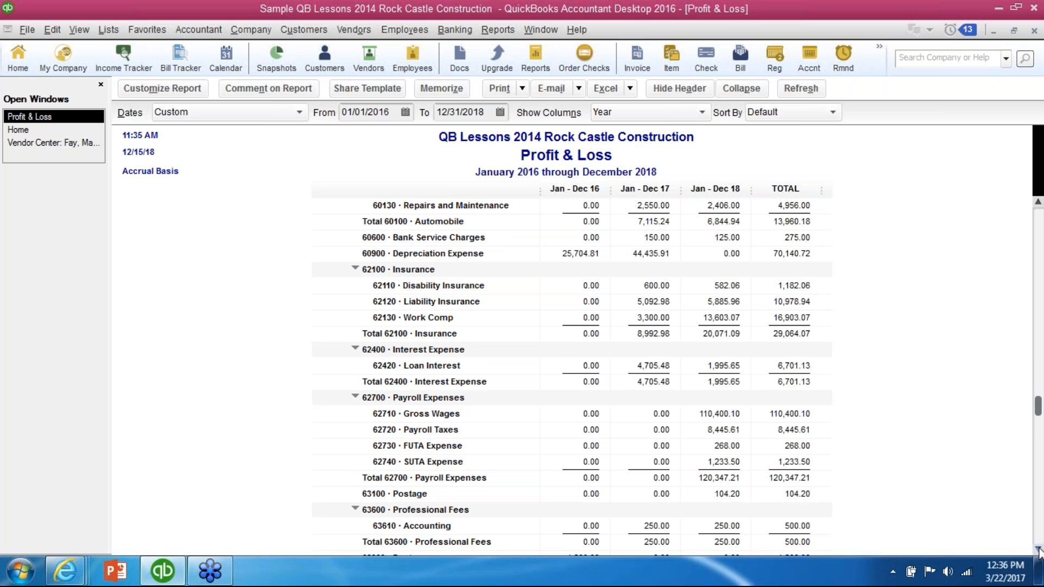
{"action": "scroll", "coordinate": [1038, 550], "scroll_direction": "down", "scroll_amount": 7}
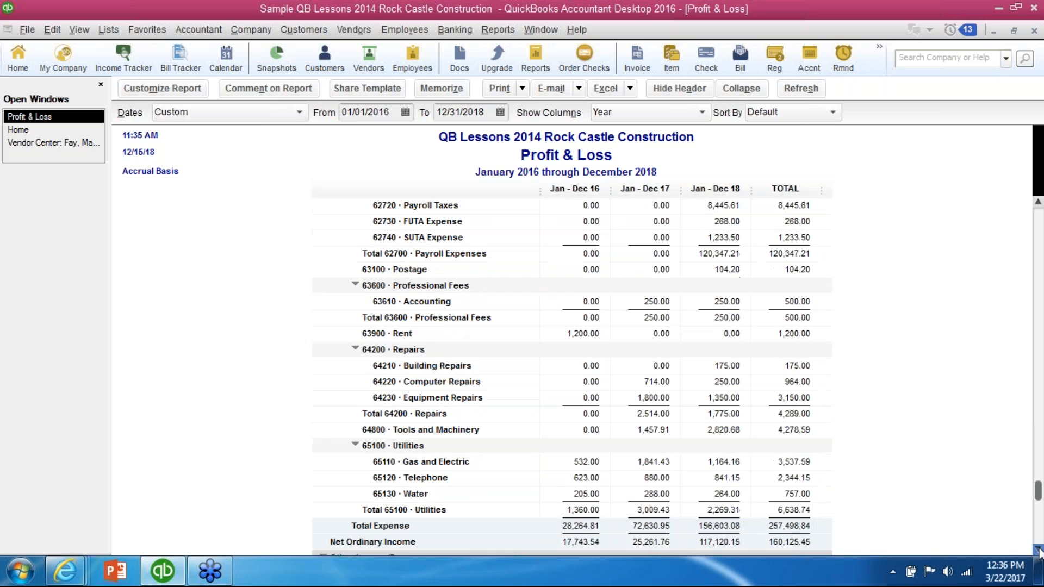
Step: Set the Profit & Loss report's start date to 01/01/2018 and refresh the report
{"action": "scroll", "coordinate": [1038, 550], "scroll_direction": "down", "scroll_amount": 1}
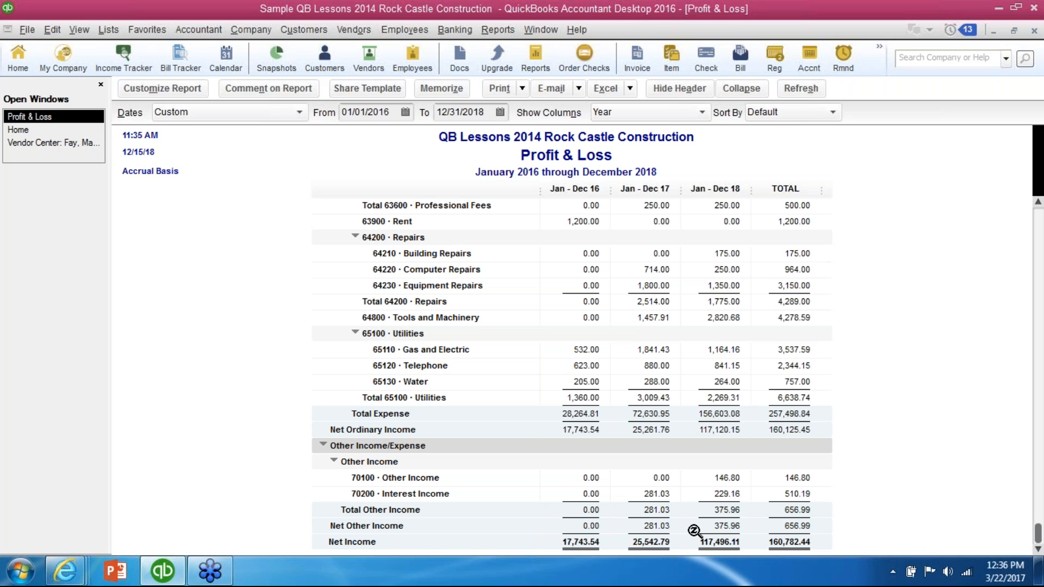
{"action": "left_click", "coordinate": [395, 112]}
{"action": "key", "text": "BackSpace"}
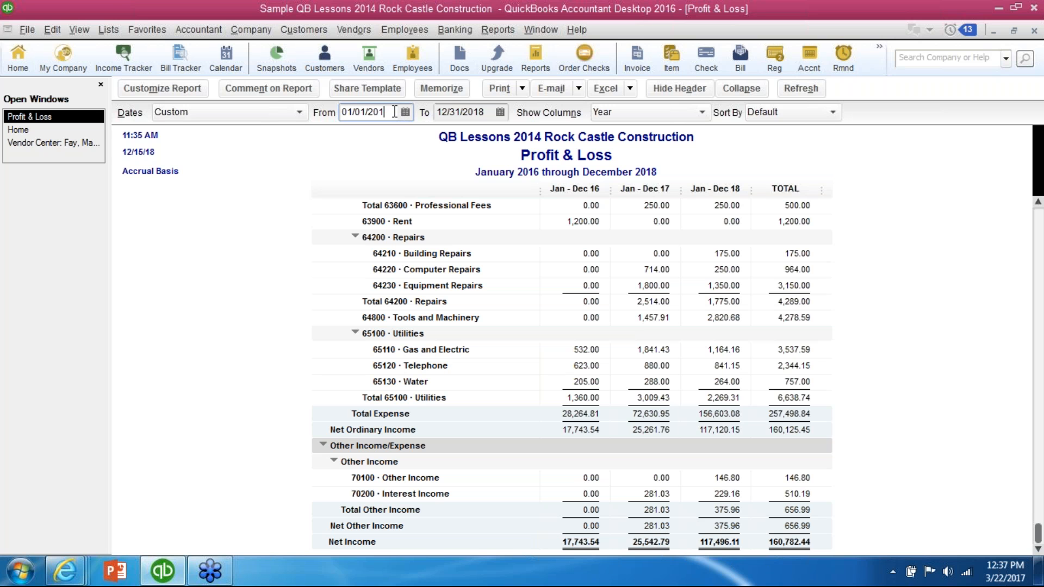
{"action": "type", "text": "8"}
{"action": "key", "text": "Tab"}
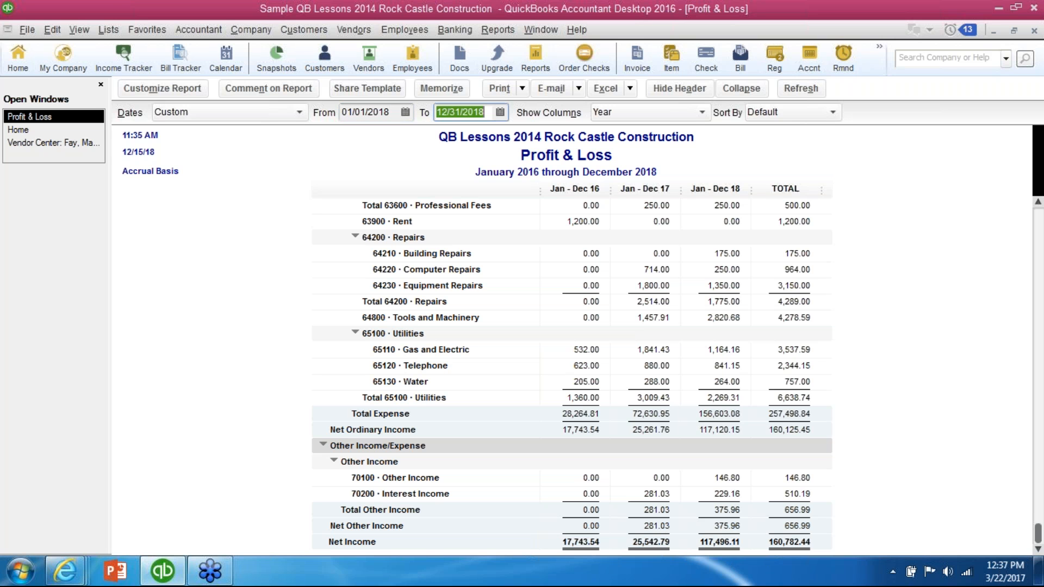
{"action": "left_click", "coordinate": [799, 88]}
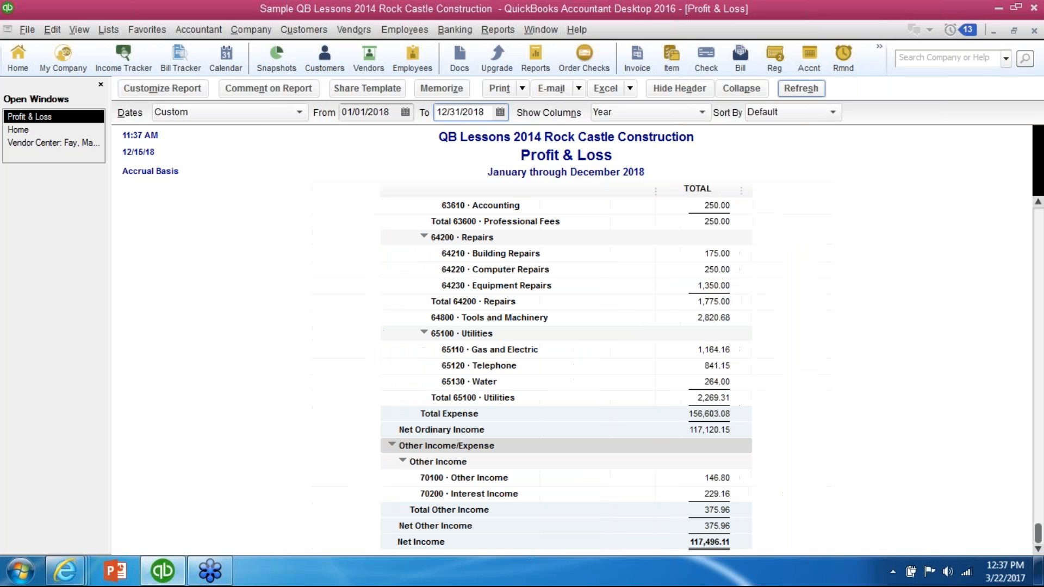
Step: Show the Profit & Loss columns by Month and resize the columns so all twelve months and the total fit on screen
{"action": "left_click", "coordinate": [703, 112]}
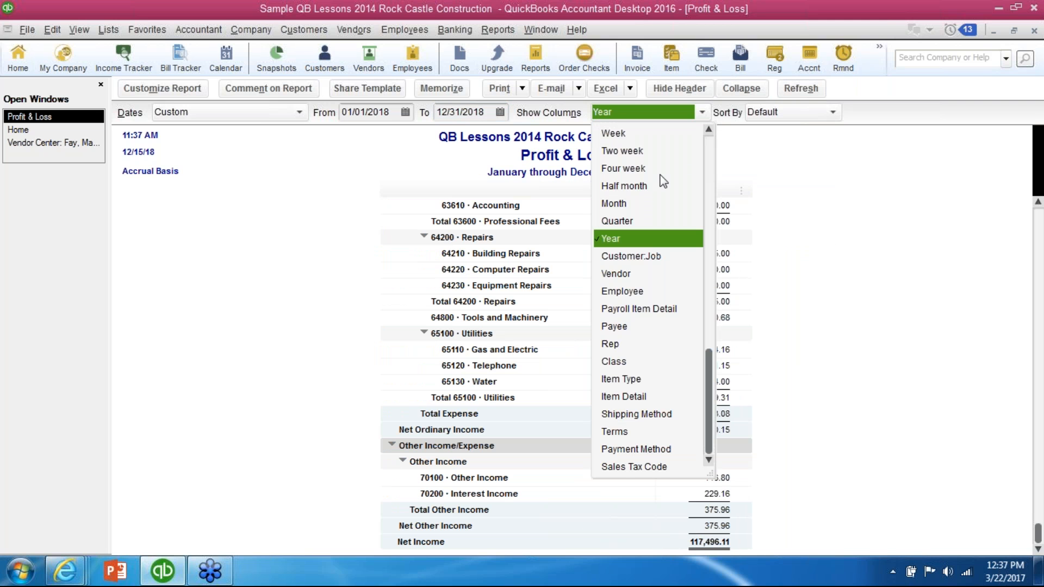
{"action": "left_click", "coordinate": [648, 206]}
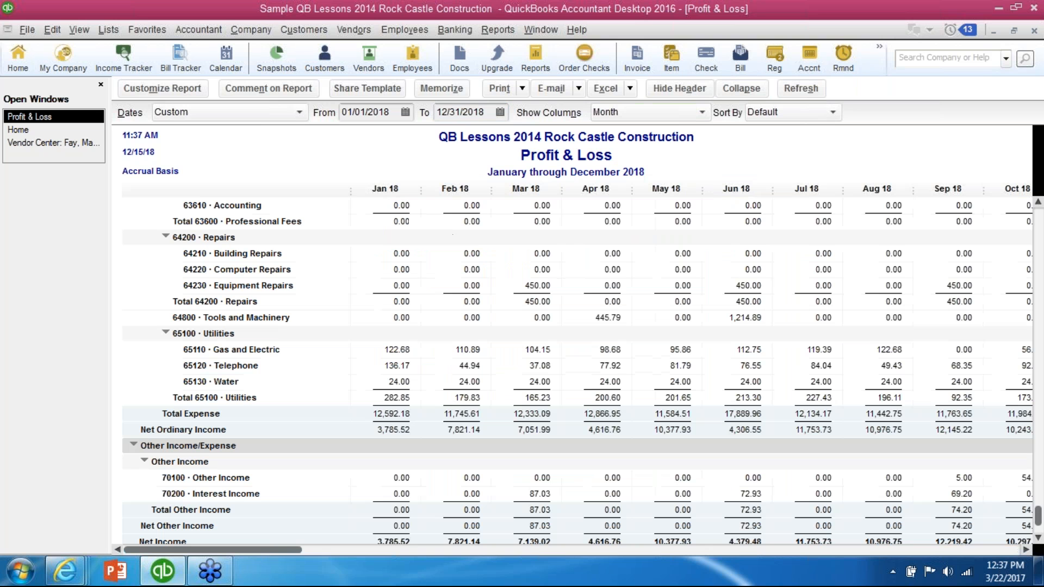
{"action": "left_click_drag", "start_coordinate": [421, 189], "coordinate": [411, 189]}
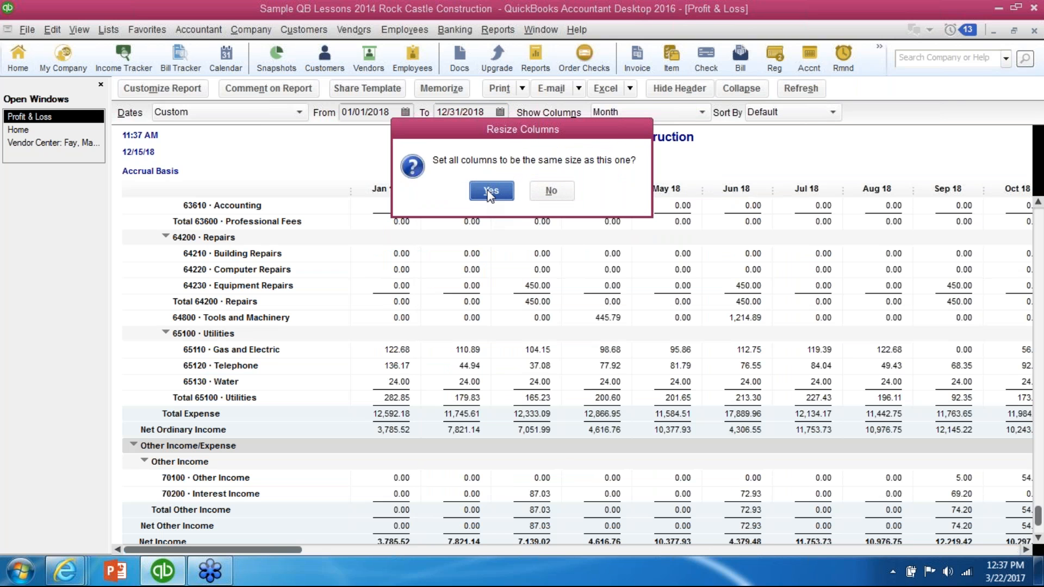
{"action": "left_click", "coordinate": [491, 190]}
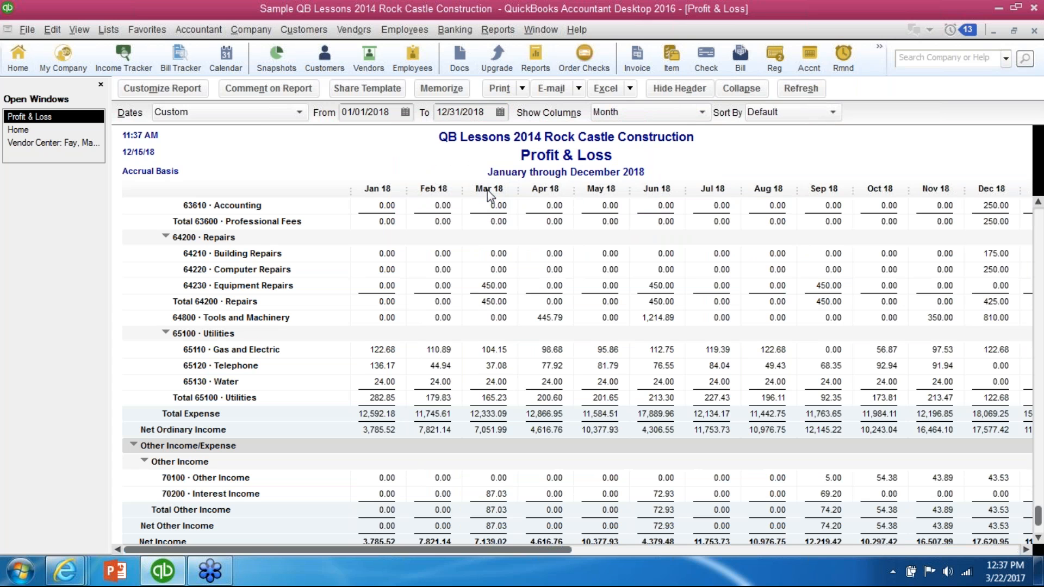
{"action": "left_click", "coordinate": [1039, 227]}
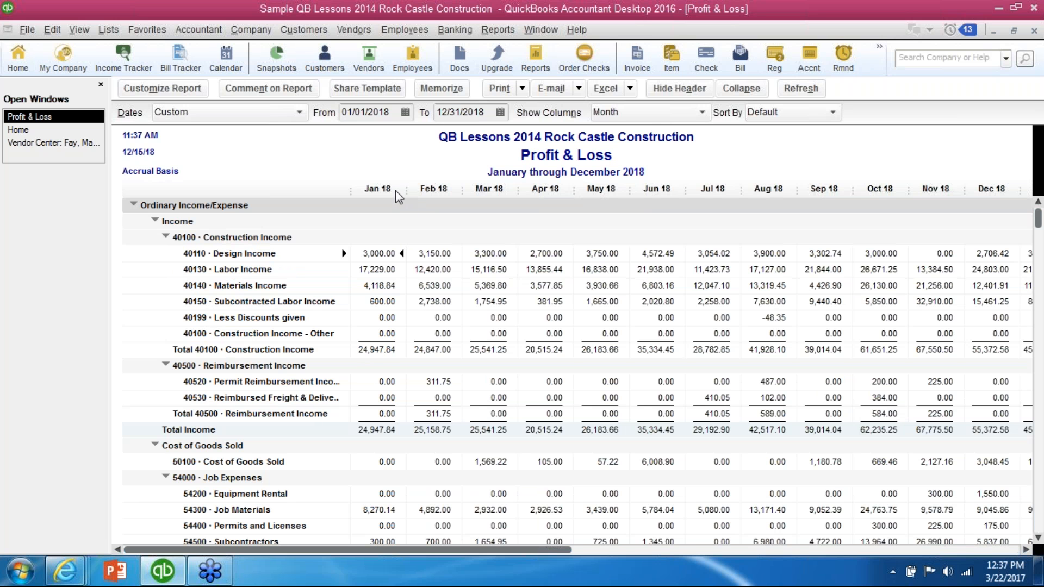
{"action": "left_click_drag", "start_coordinate": [405, 190], "coordinate": [408, 190]}
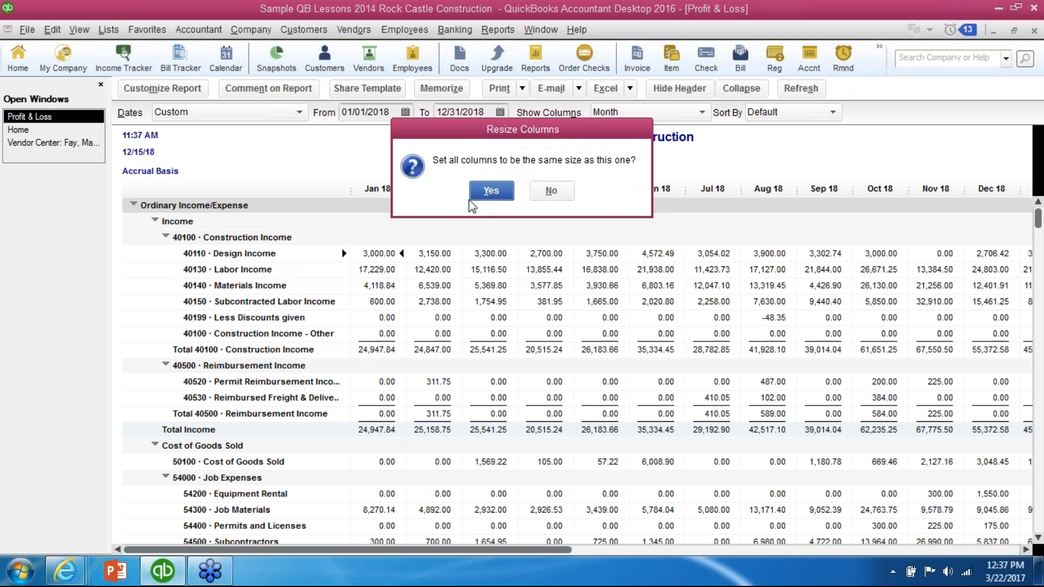
{"action": "left_click", "coordinate": [483, 199]}
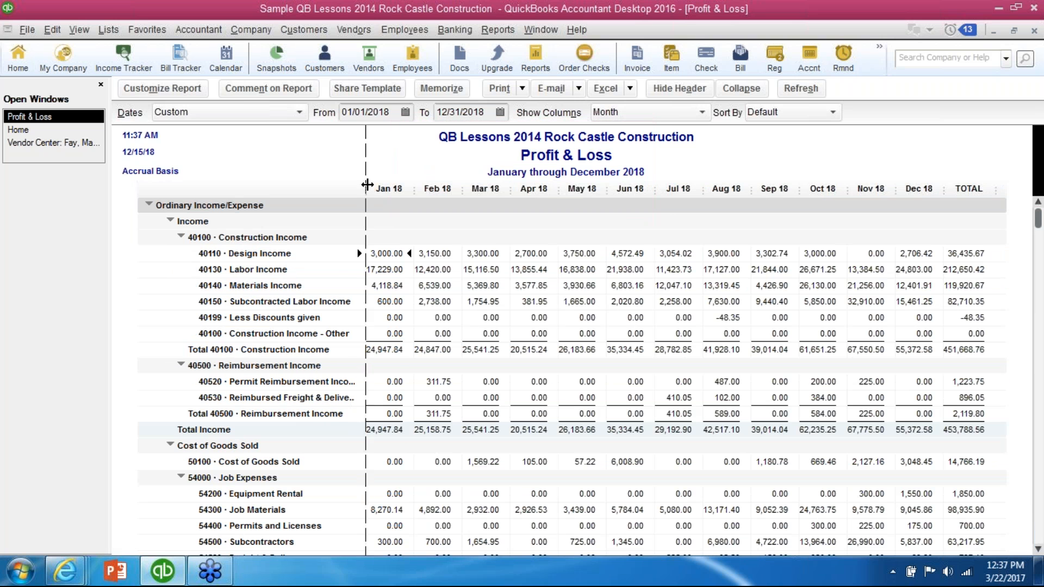
{"action": "left_click_drag", "start_coordinate": [354, 186], "coordinate": [347, 186]}
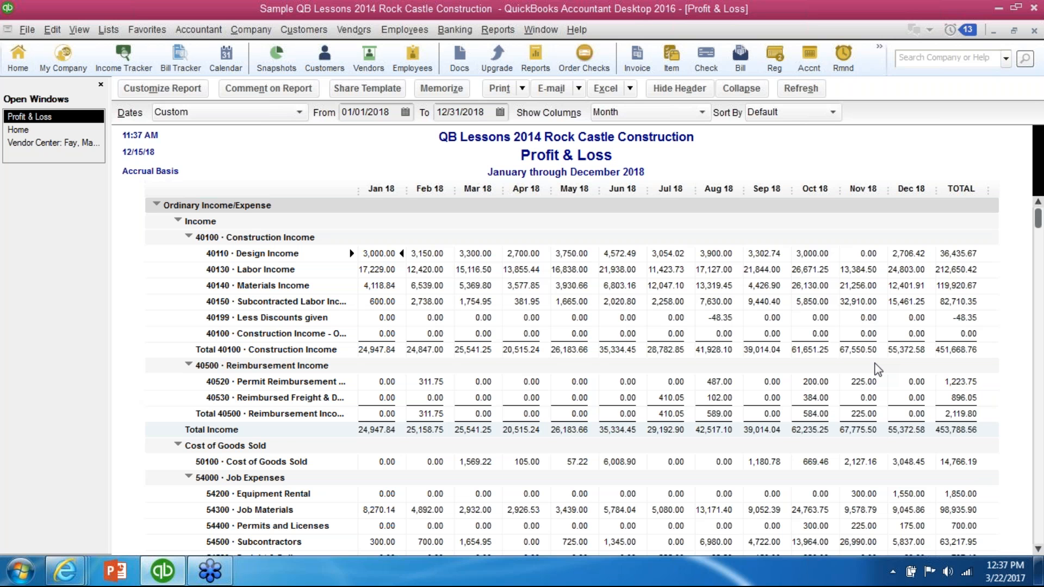
Step: Switch the Profit & Loss columns to Year and check the Net Income line at the end of the report
{"action": "left_click", "coordinate": [701, 112]}
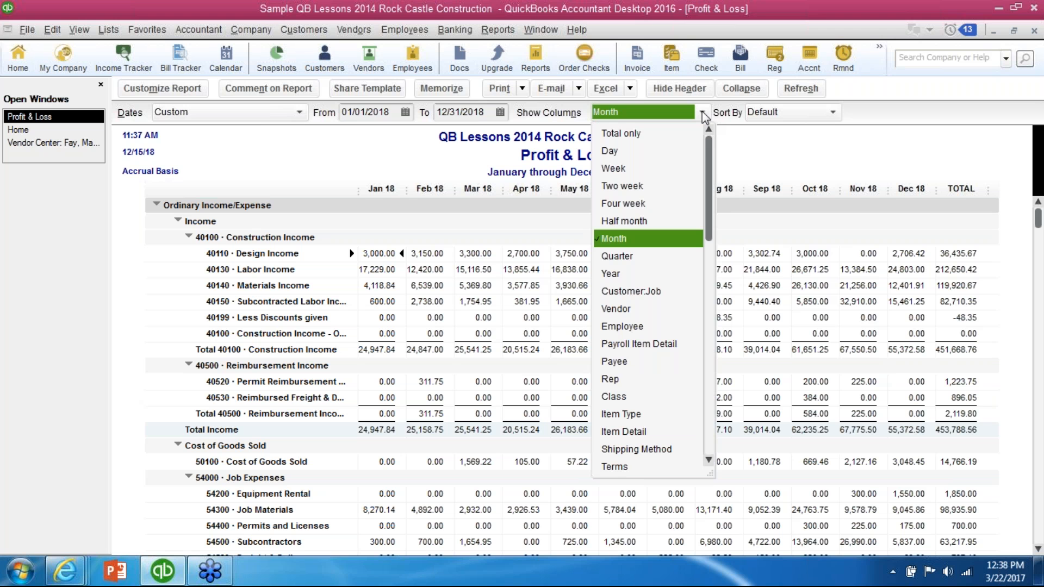
{"action": "left_click", "coordinate": [797, 156]}
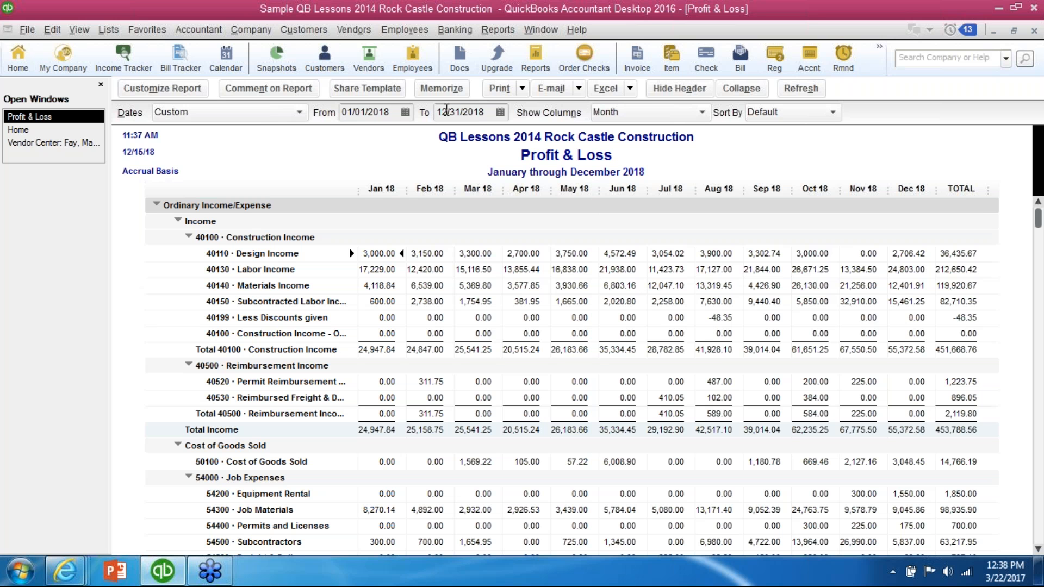
{"action": "left_click", "coordinate": [702, 112]}
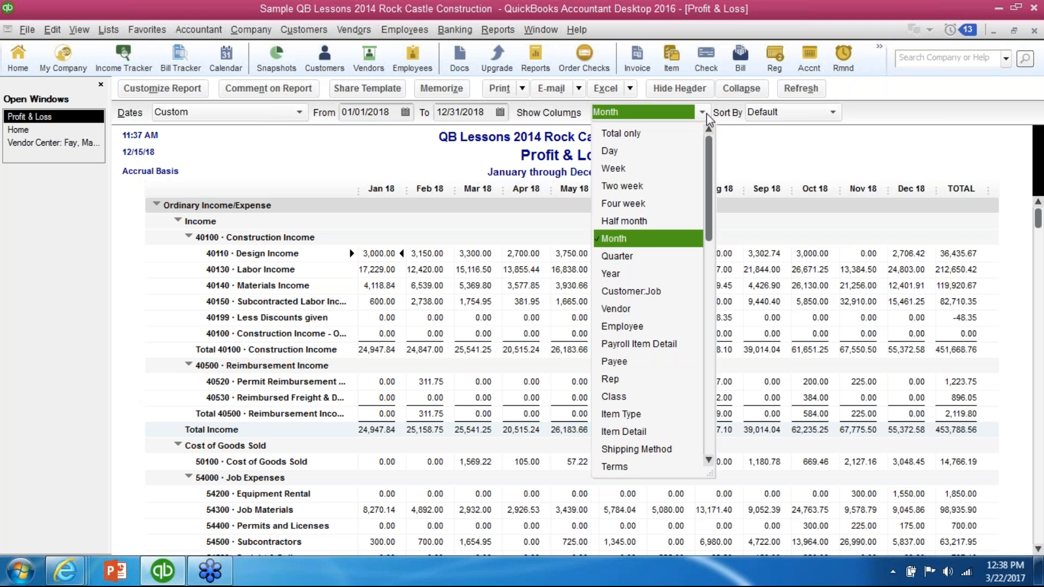
{"action": "left_click", "coordinate": [634, 272]}
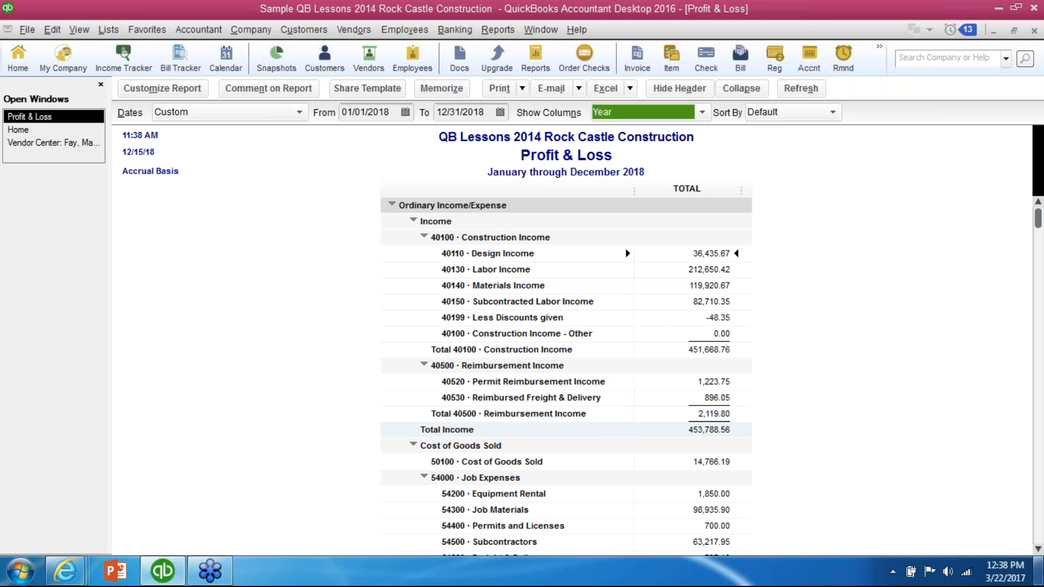
{"action": "left_click", "coordinate": [1038, 542]}
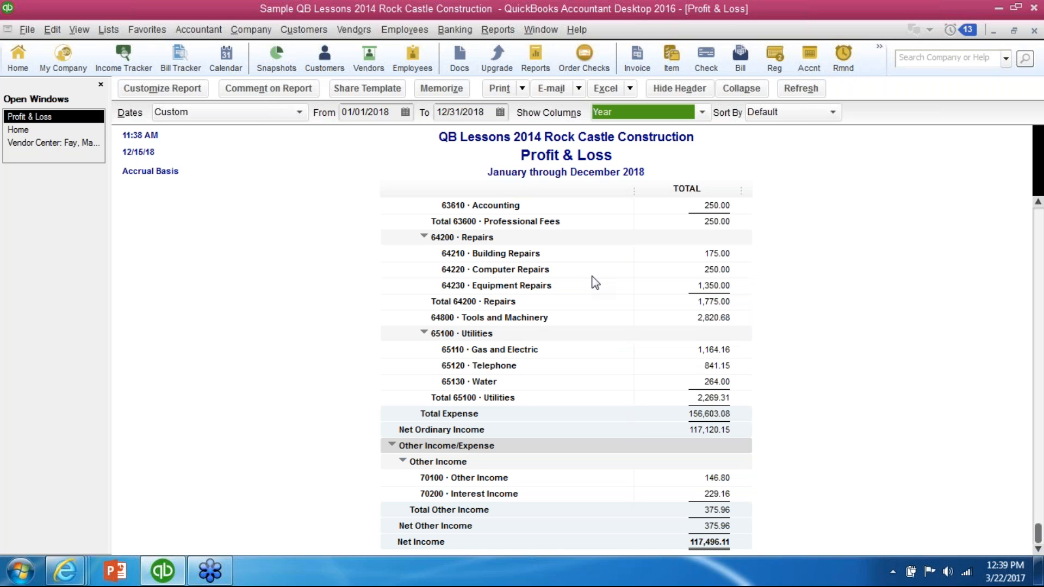
Step: Open the Balance Sheet Standard report
{"action": "left_click", "coordinate": [497, 33]}
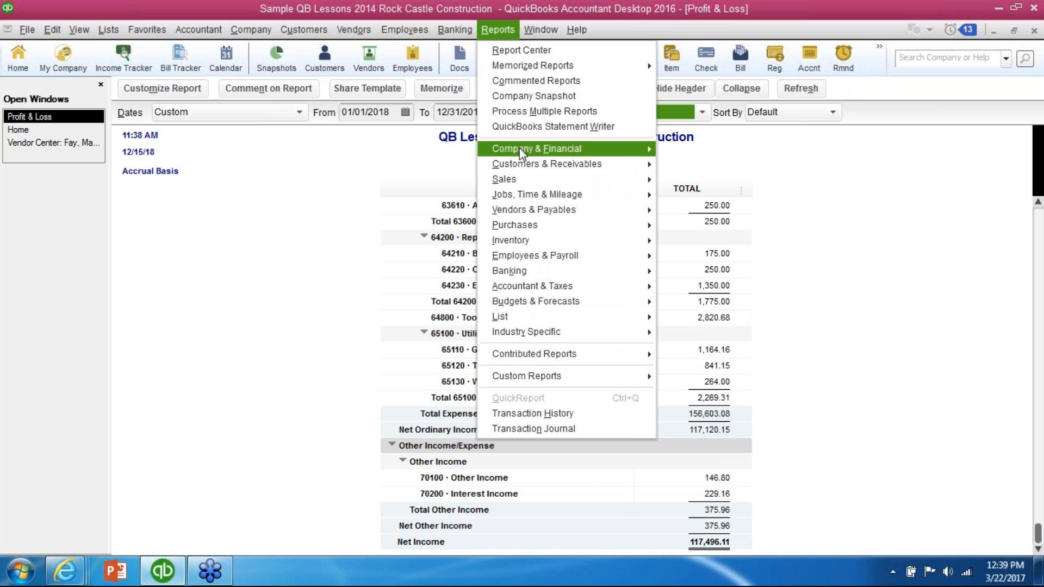
{"action": "mouse_move", "coordinate": [521, 153]}
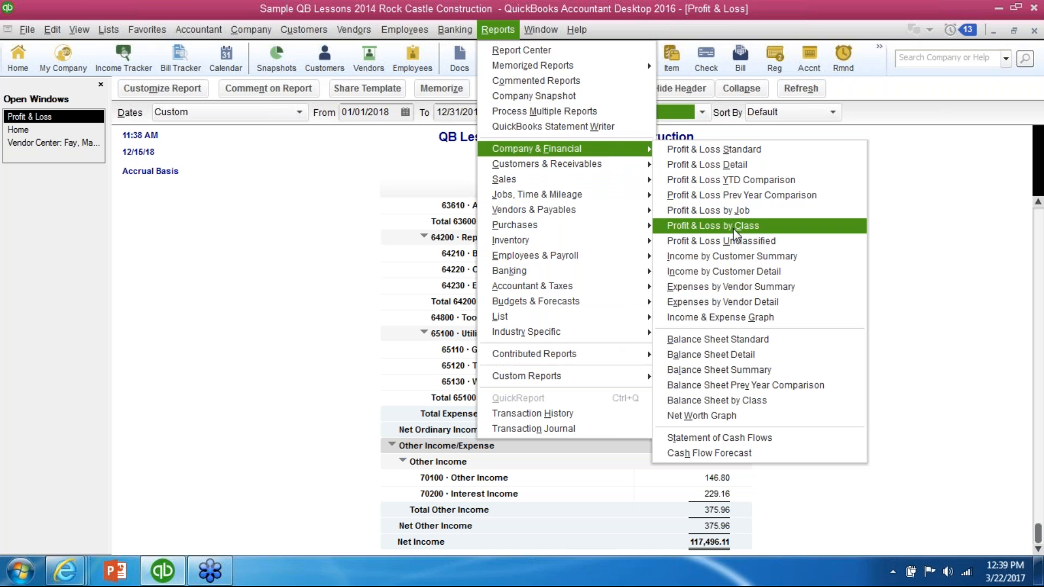
{"action": "left_click", "coordinate": [729, 340]}
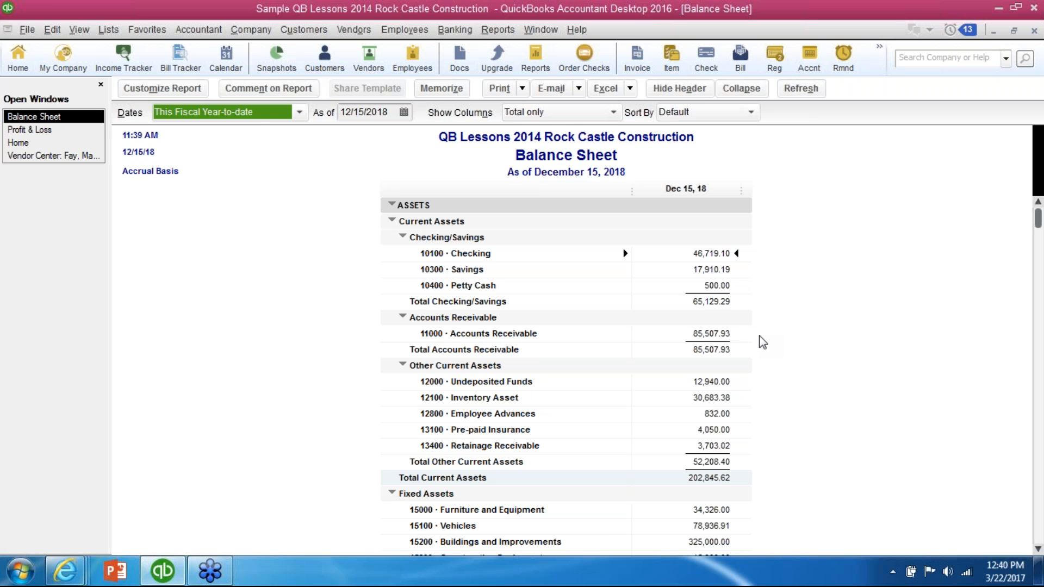
Step: Examine the Balance Sheet from current and fixed assets through liabilities, long-term loans and equity down to Total Liabilities & Equity
{"action": "left_click", "coordinate": [1038, 549]}
{"action": "scroll", "coordinate": [1038, 551], "scroll_direction": "down", "scroll_amount": 3}
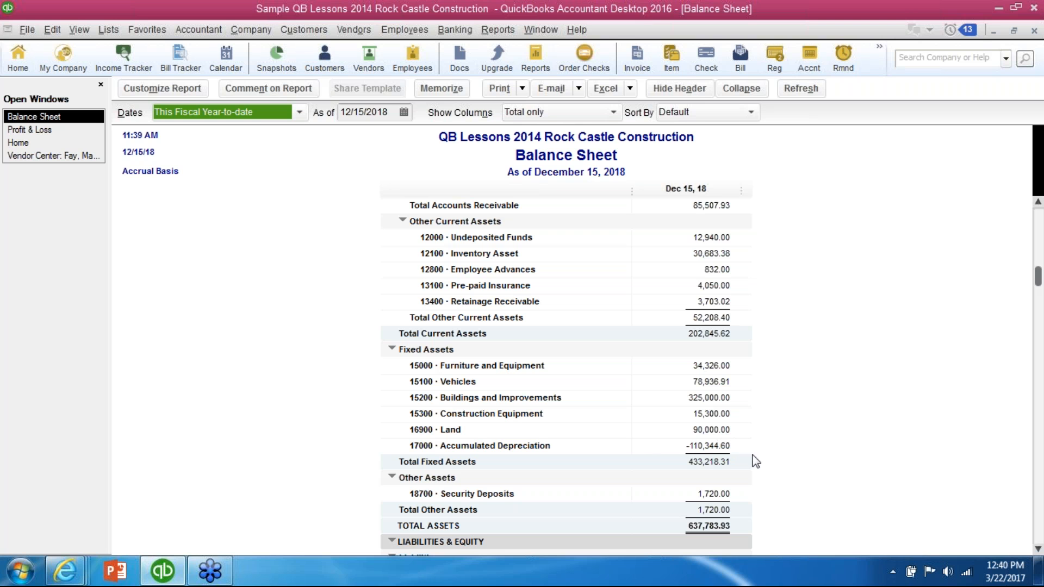
{"action": "left_click", "coordinate": [1038, 550]}
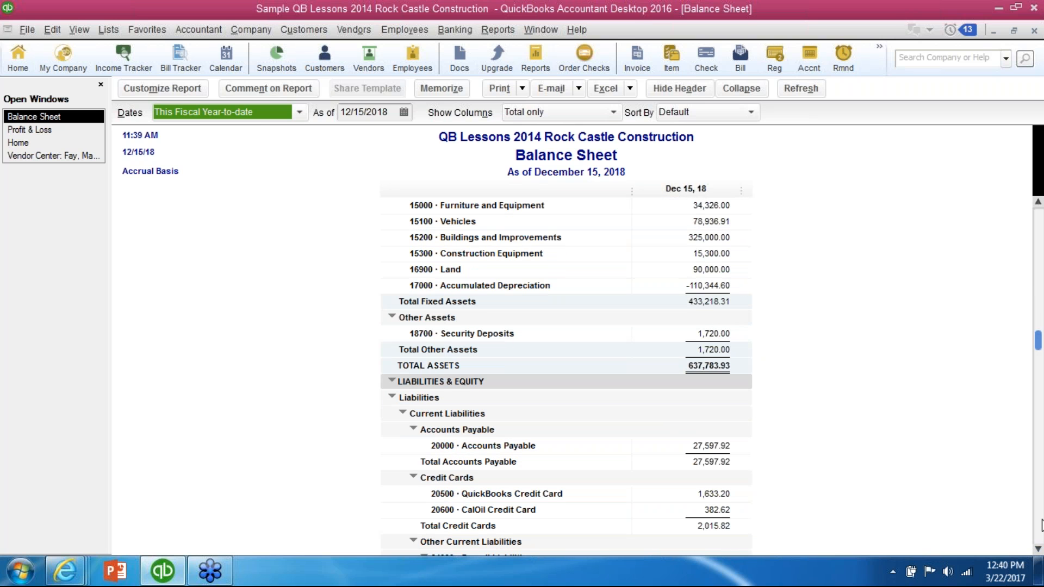
{"action": "left_click", "coordinate": [1039, 550]}
{"action": "left_click", "coordinate": [1038, 550]}
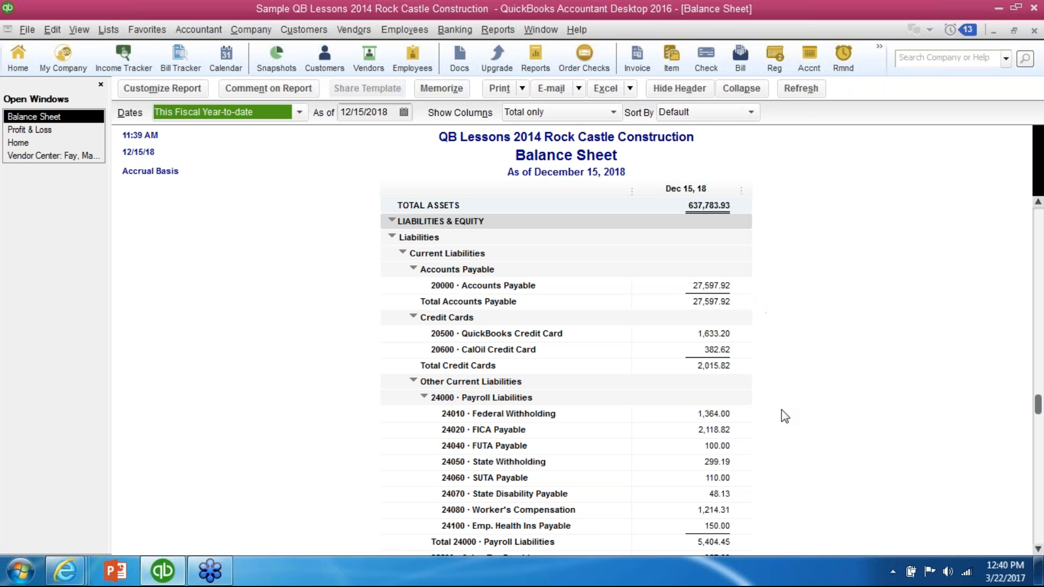
{"action": "left_click", "coordinate": [1038, 550]}
{"action": "left_click", "coordinate": [1038, 550]}
{"action": "left_click", "coordinate": [1038, 549]}
{"action": "left_click", "coordinate": [1038, 549]}
{"action": "left_click", "coordinate": [1038, 550]}
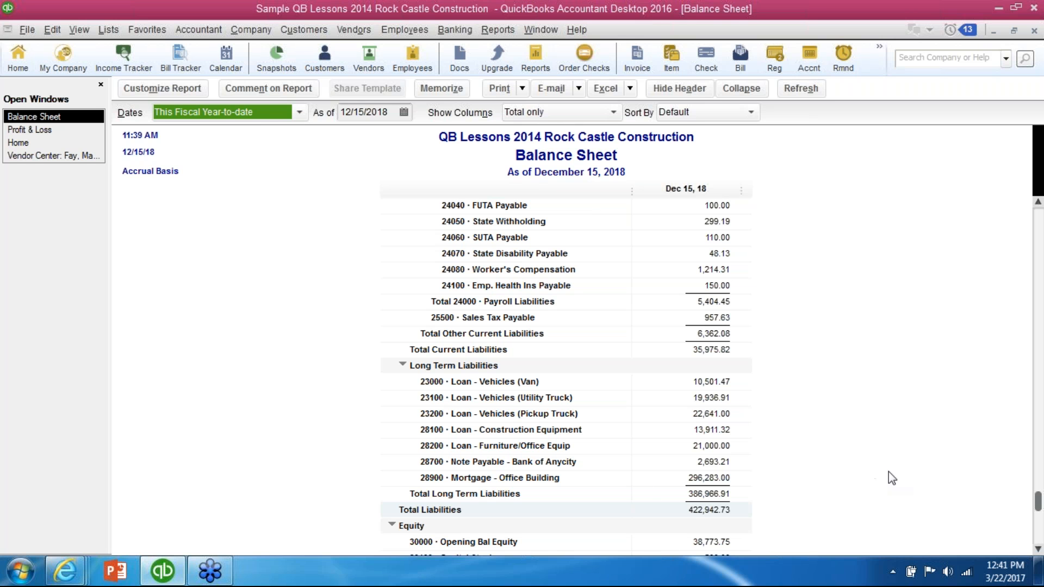
{"action": "left_click", "coordinate": [1038, 550]}
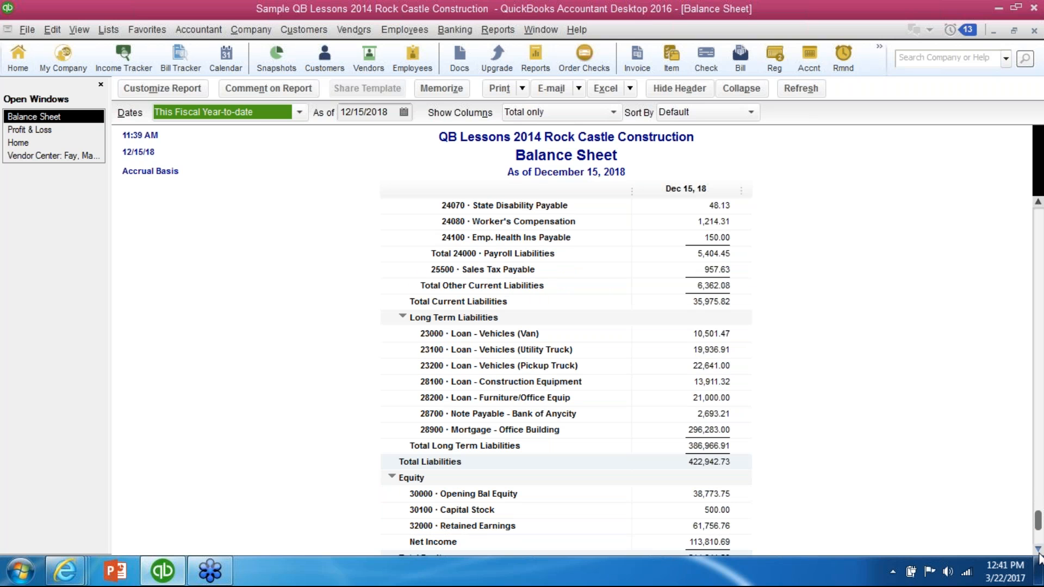
{"action": "left_click", "coordinate": [1038, 550]}
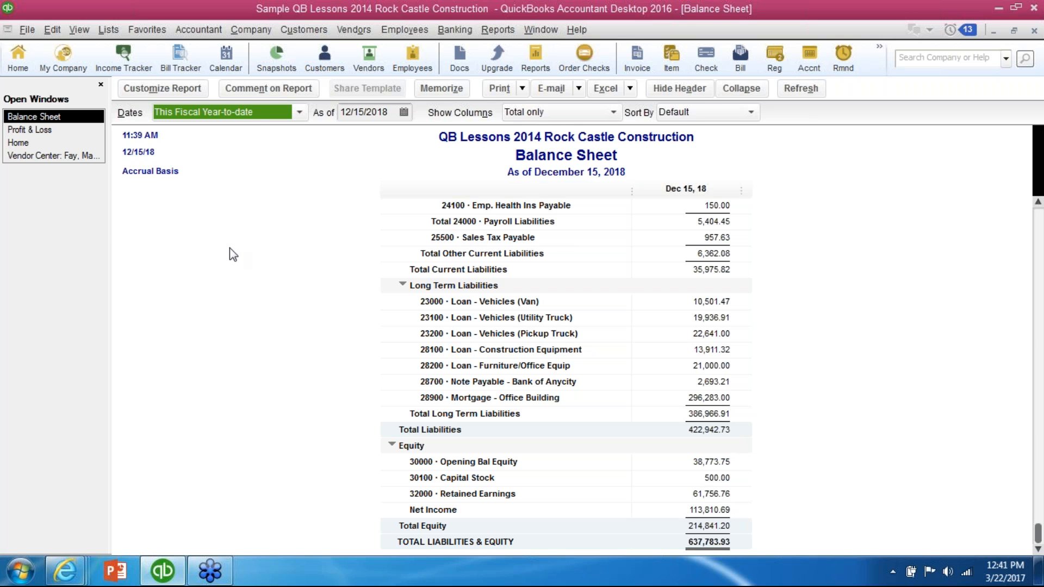
Step: In the open Profit & Loss report, set the end date to 12/15/2018 and refresh to compare Net Income with the Balance Sheet
{"action": "left_click", "coordinate": [59, 131]}
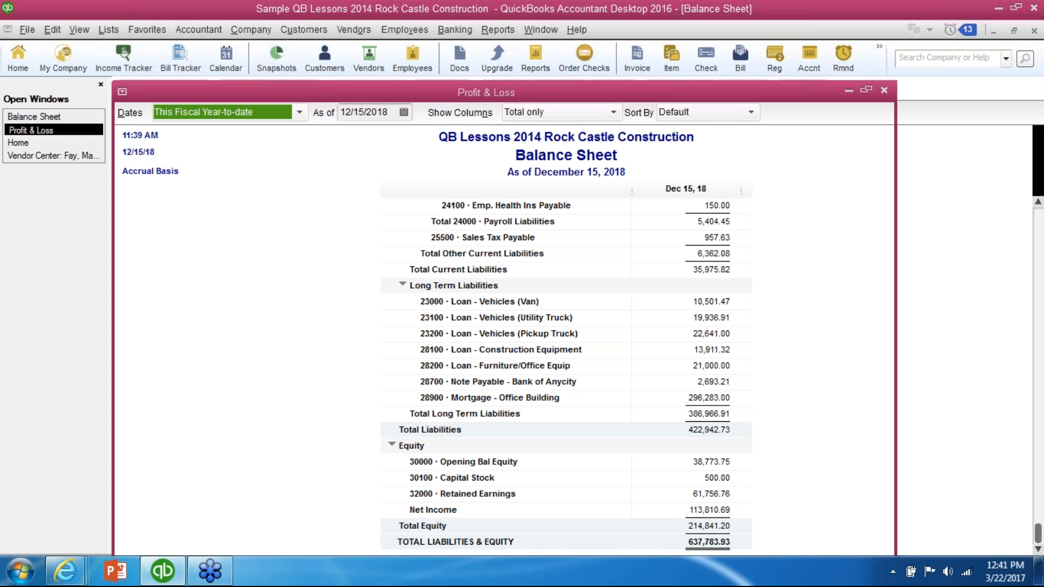
{"action": "left_click", "coordinate": [461, 113]}
{"action": "key", "text": "BackSpace"}
{"action": "key", "text": "BackSpace"}
{"action": "type", "text": "15"}
{"action": "left_click", "coordinate": [788, 88]}
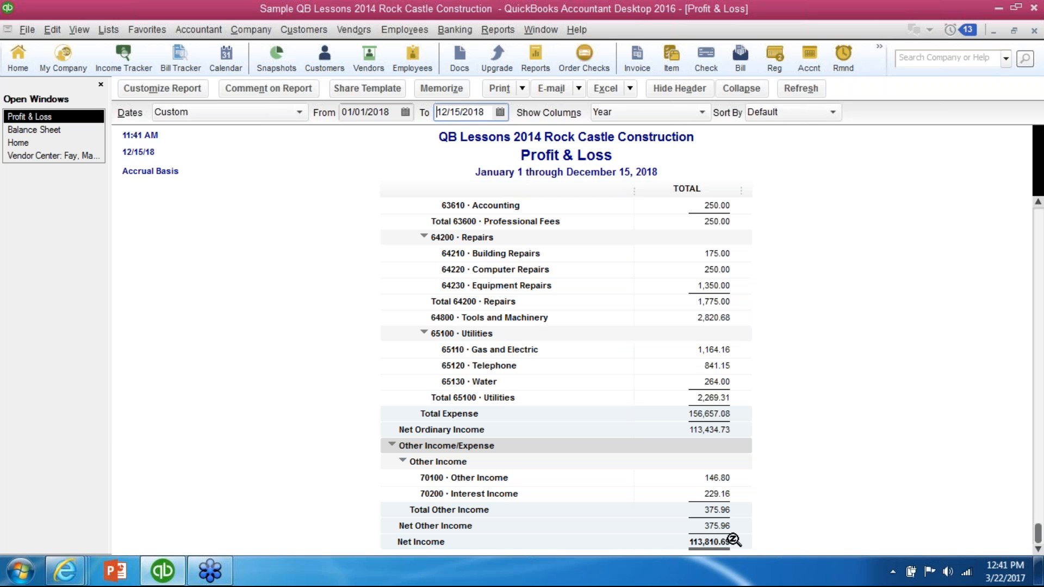
Step: Return to the Balance Sheet and review its equity section, current assets and fixed assets
{"action": "left_click", "coordinate": [79, 130]}
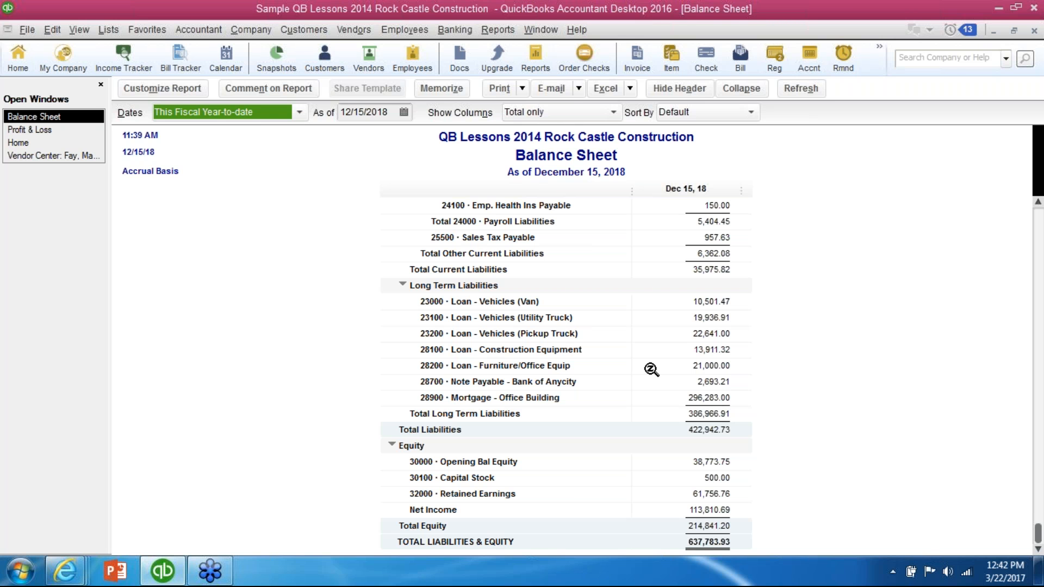
{"action": "left_click", "coordinate": [1038, 223]}
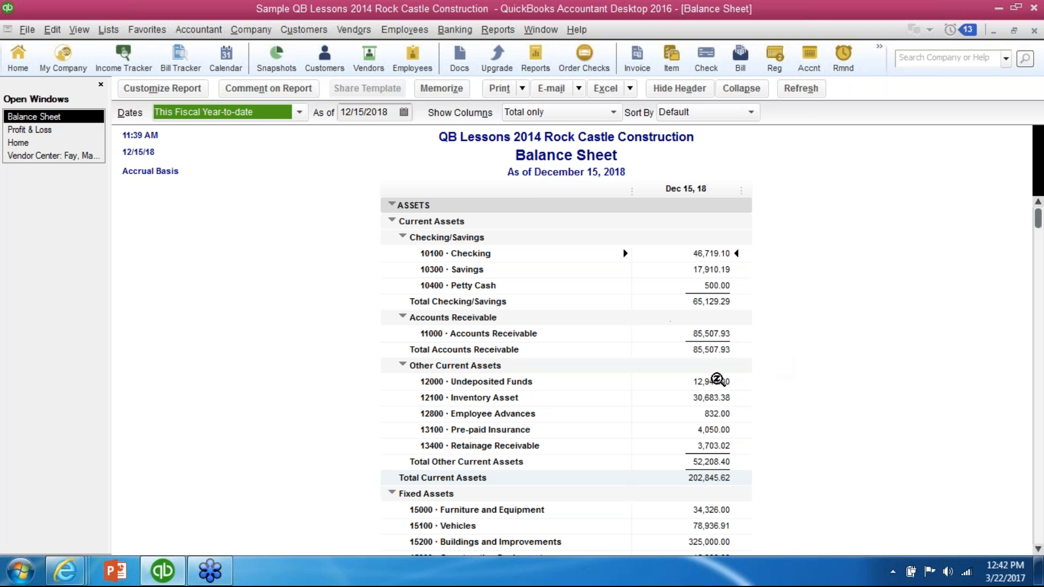
{"action": "left_click", "coordinate": [1038, 550]}
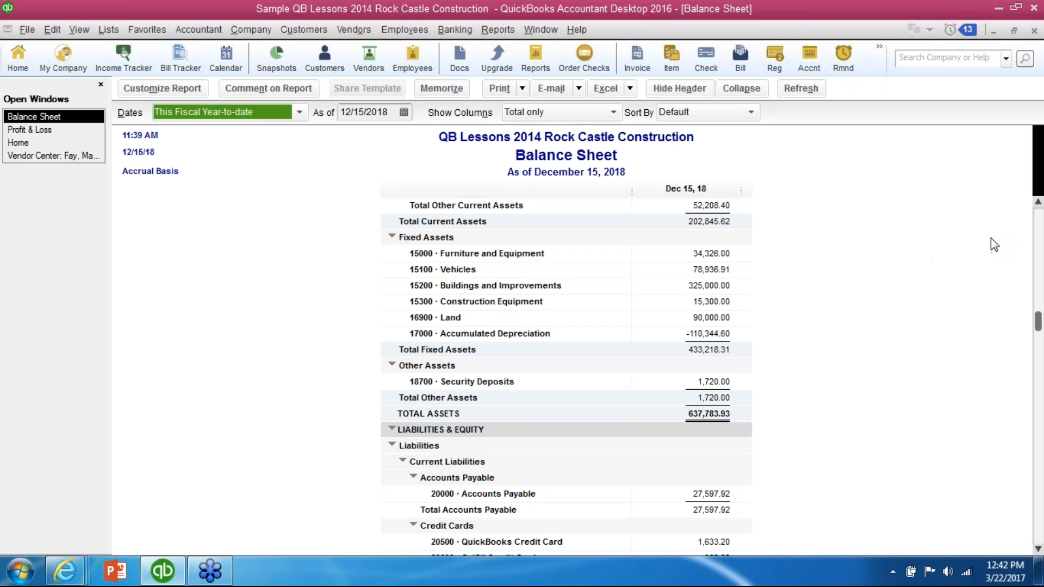
{"action": "left_click", "coordinate": [1038, 223]}
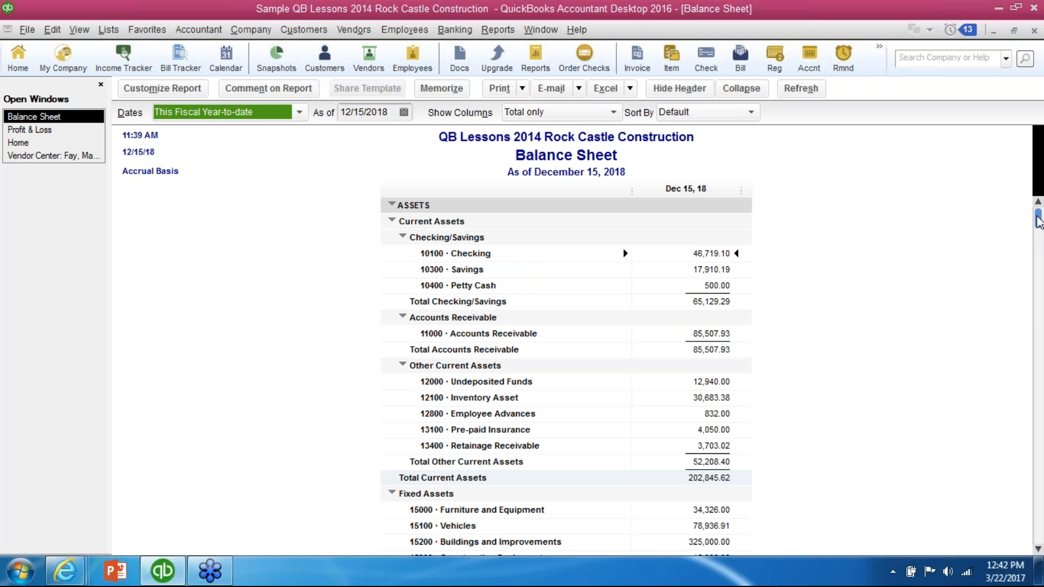
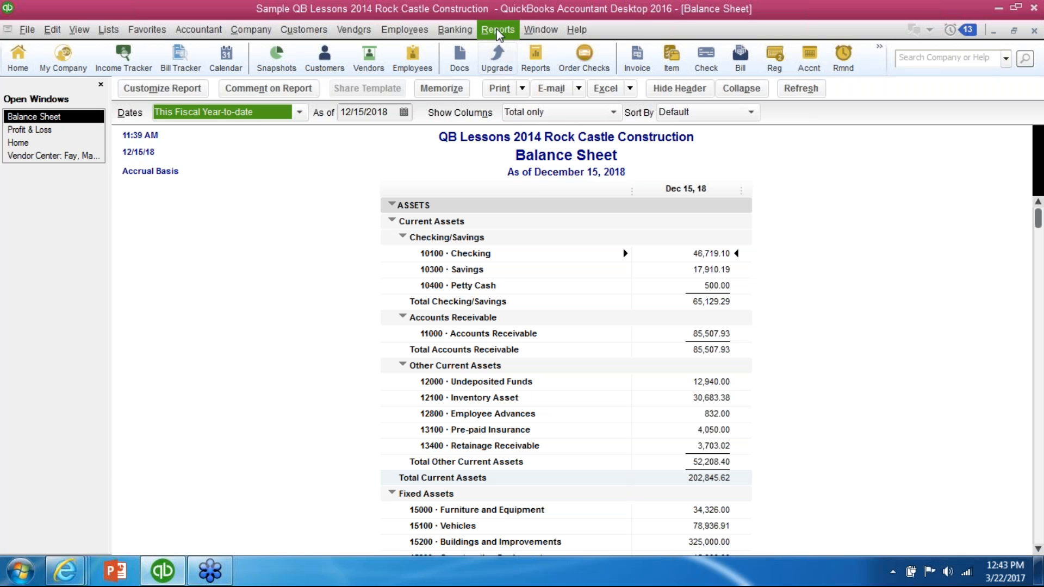
Step: Check the undeposited payments in Make Deposits, then close it without selecting any payment
{"action": "left_click", "coordinate": [462, 27]}
{"action": "left_click", "coordinate": [478, 114]}
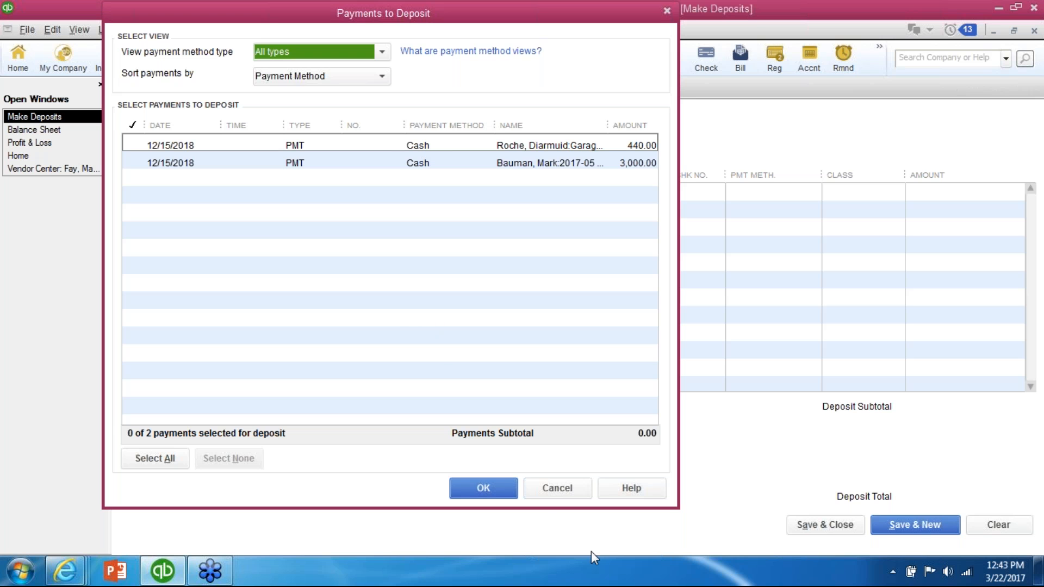
{"action": "left_click", "coordinate": [547, 490]}
{"action": "left_click", "coordinate": [808, 523]}
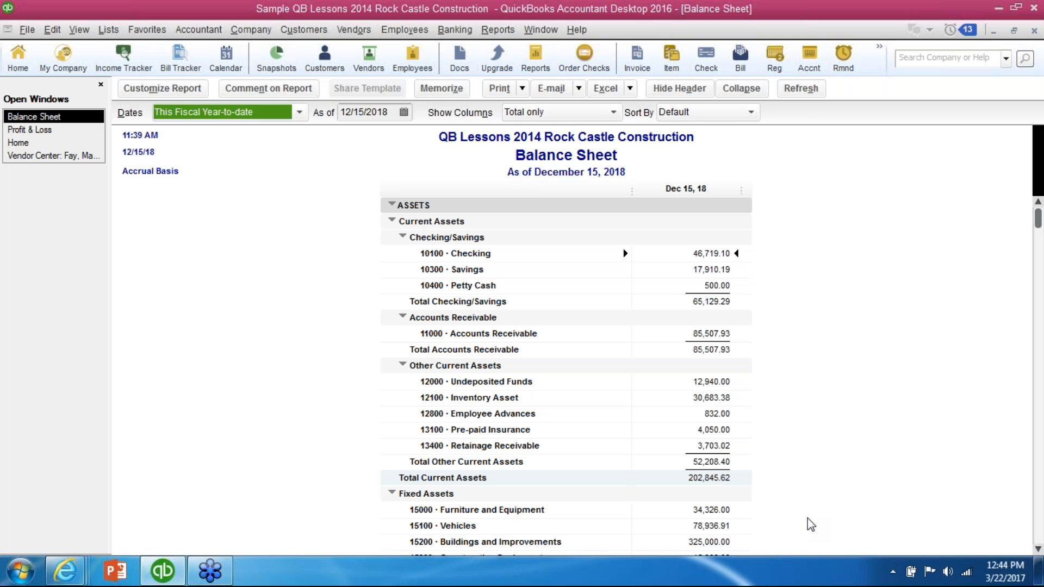
Step: Review the Balance Sheet's assets, payroll liabilities and long-term loans, and close it together with the Profit & Loss report
{"action": "left_click", "coordinate": [1038, 549]}
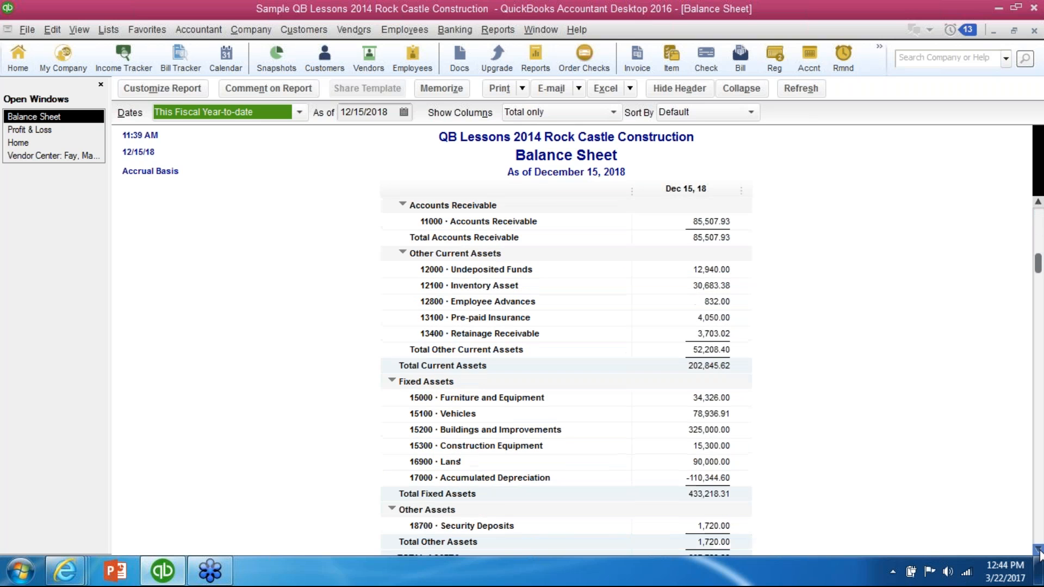
{"action": "left_click_drag", "start_coordinate": [1039, 552], "coordinate": [1038, 552]}
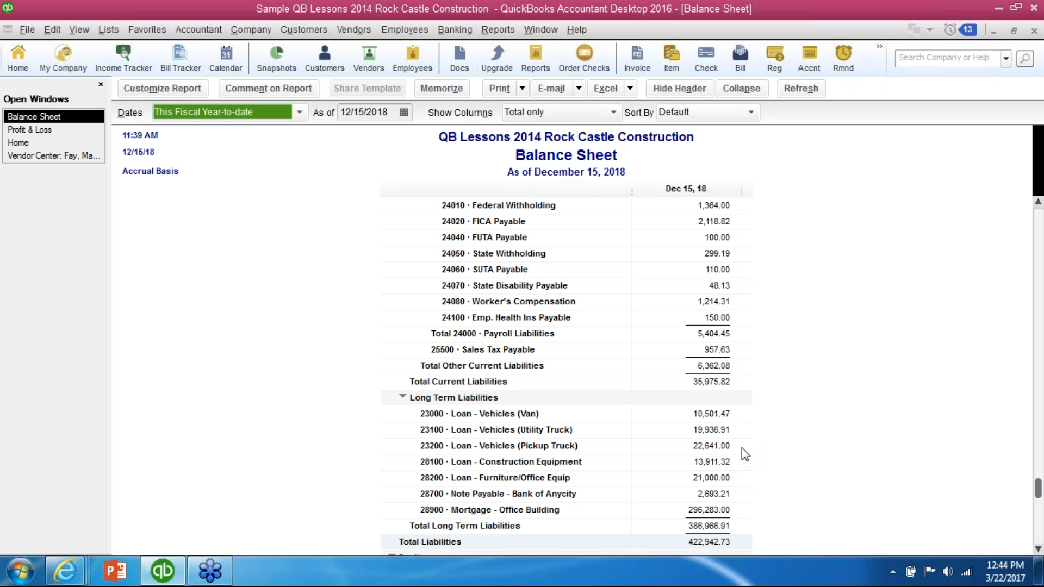
{"action": "left_click", "coordinate": [1038, 205]}
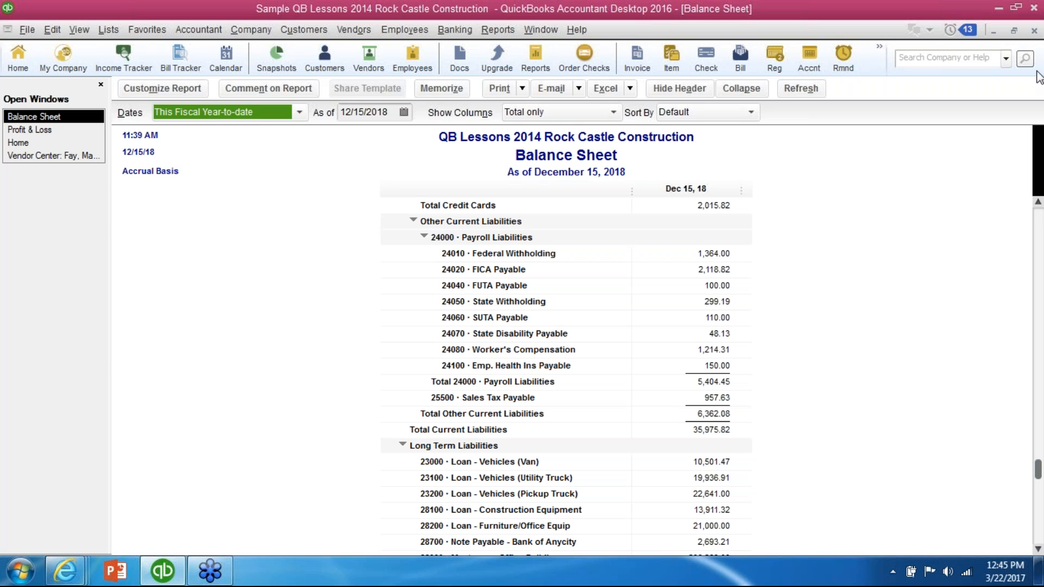
{"action": "left_click", "coordinate": [1034, 31]}
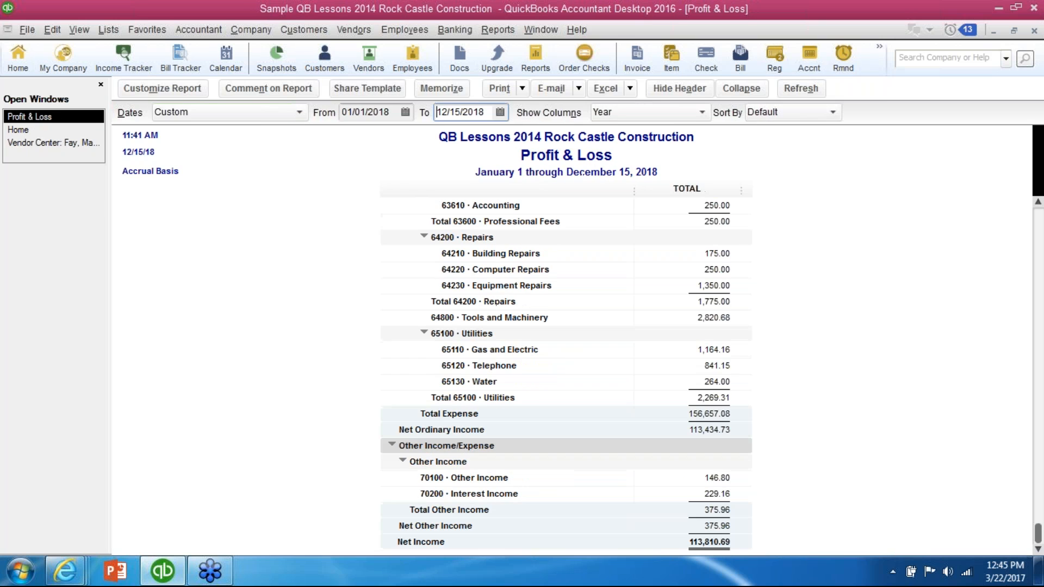
{"action": "left_click", "coordinate": [1034, 31]}
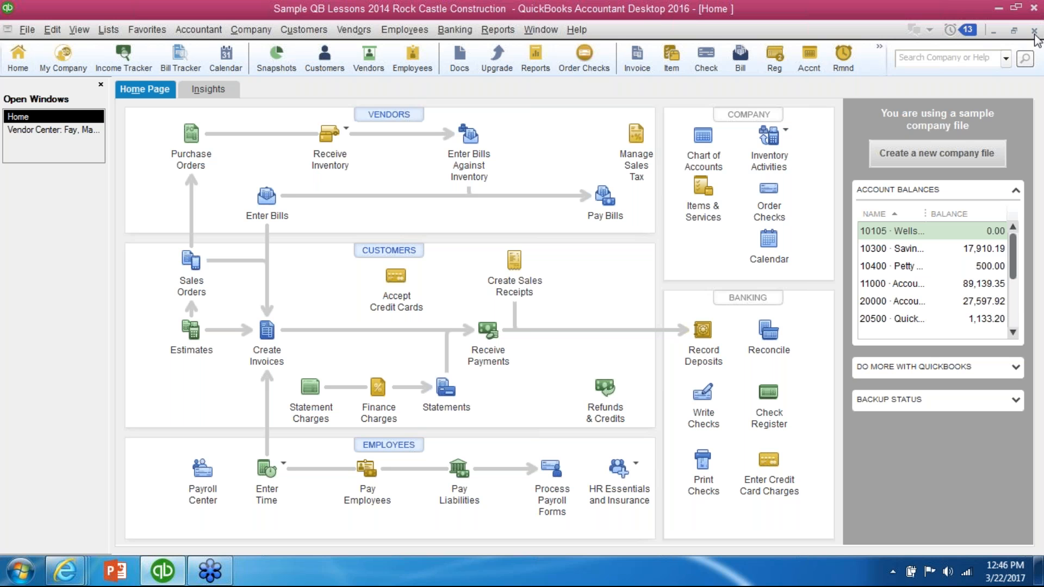
Step: Check the class tracking setting in the company-wide Accounting preferences and close the preferences
{"action": "left_click", "coordinate": [52, 31]}
{"action": "left_click", "coordinate": [81, 246]}
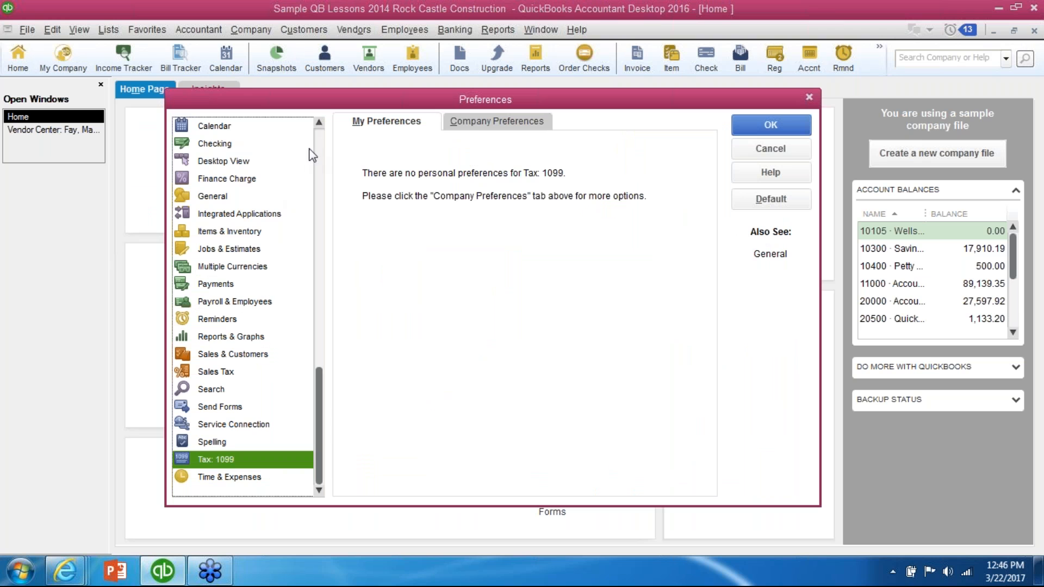
{"action": "left_click", "coordinate": [316, 139]}
{"action": "left_click", "coordinate": [245, 127]}
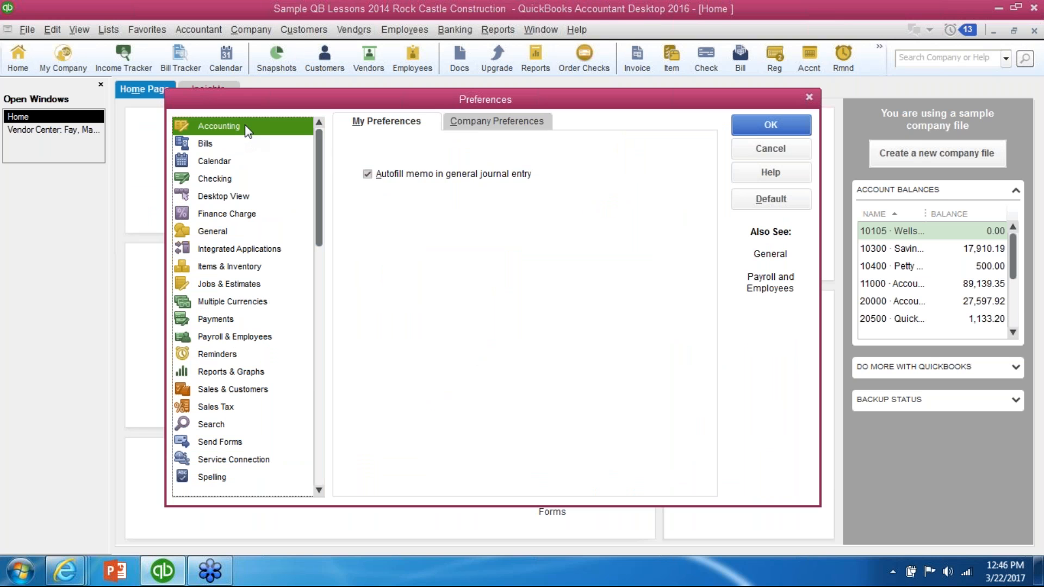
{"action": "left_click", "coordinate": [481, 125]}
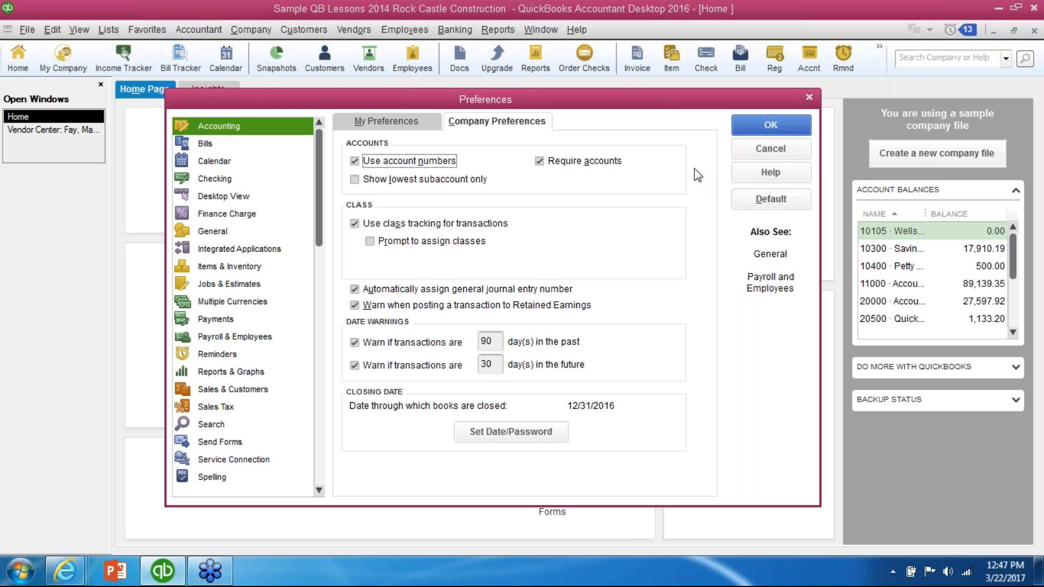
{"action": "left_click", "coordinate": [742, 128]}
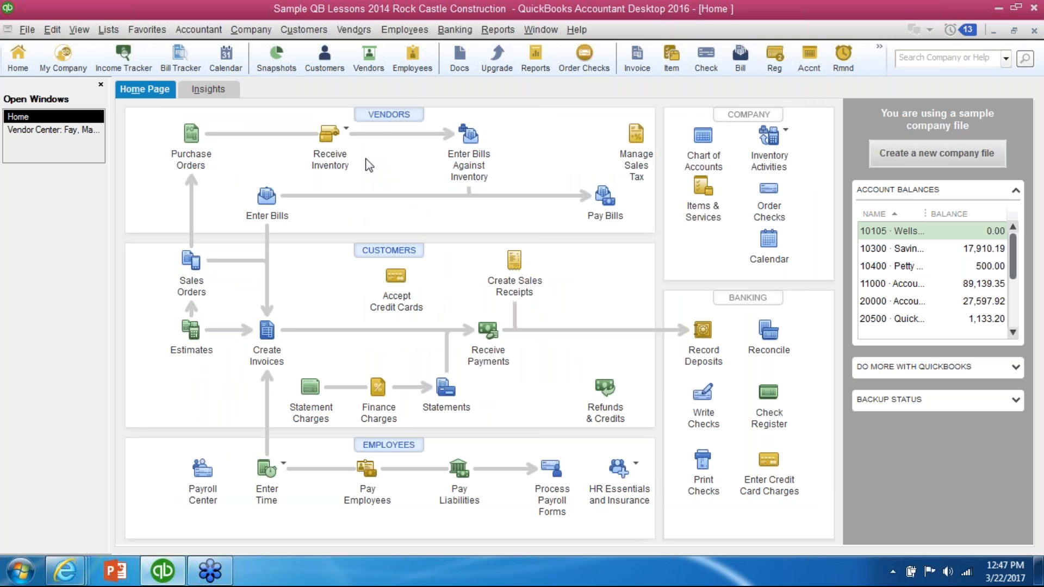
Step: View the classes available for an expense line on a blank bill, and close the bill without entering anything
{"action": "left_click", "coordinate": [274, 200]}
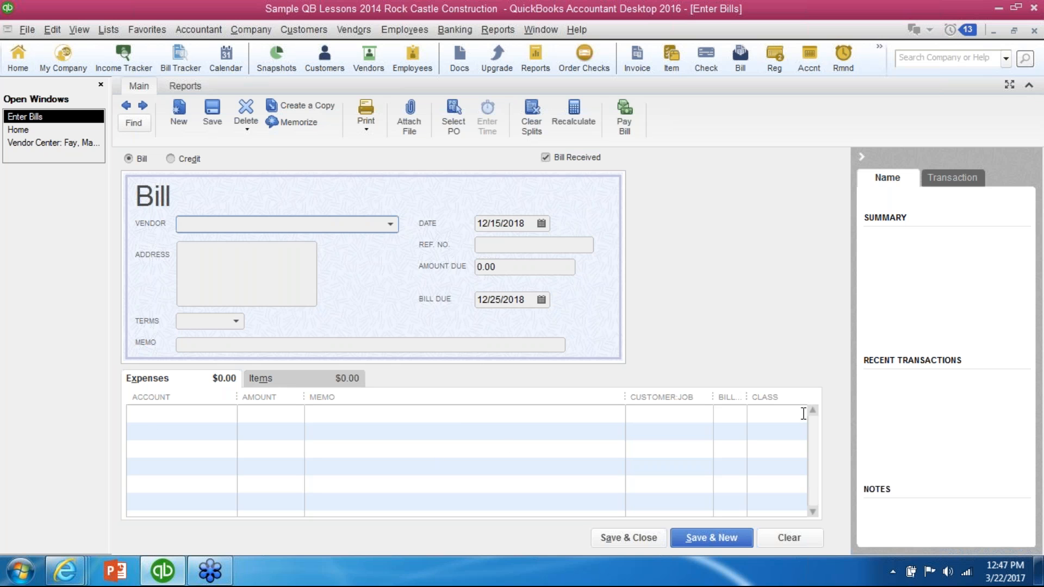
{"action": "left_click", "coordinate": [802, 413]}
{"action": "left_click", "coordinate": [798, 413]}
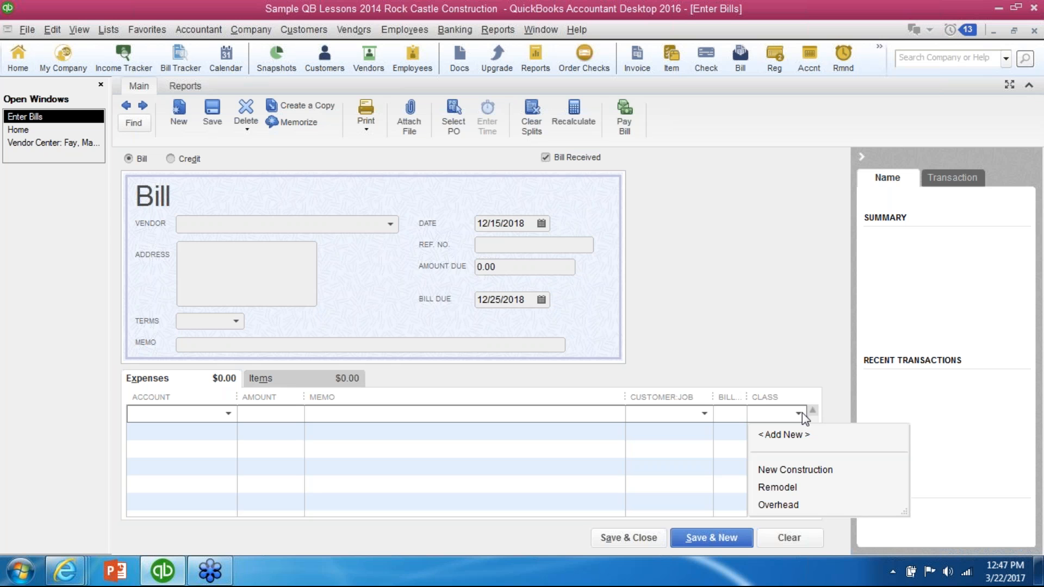
{"action": "left_click", "coordinate": [782, 540]}
{"action": "left_click", "coordinate": [633, 539]}
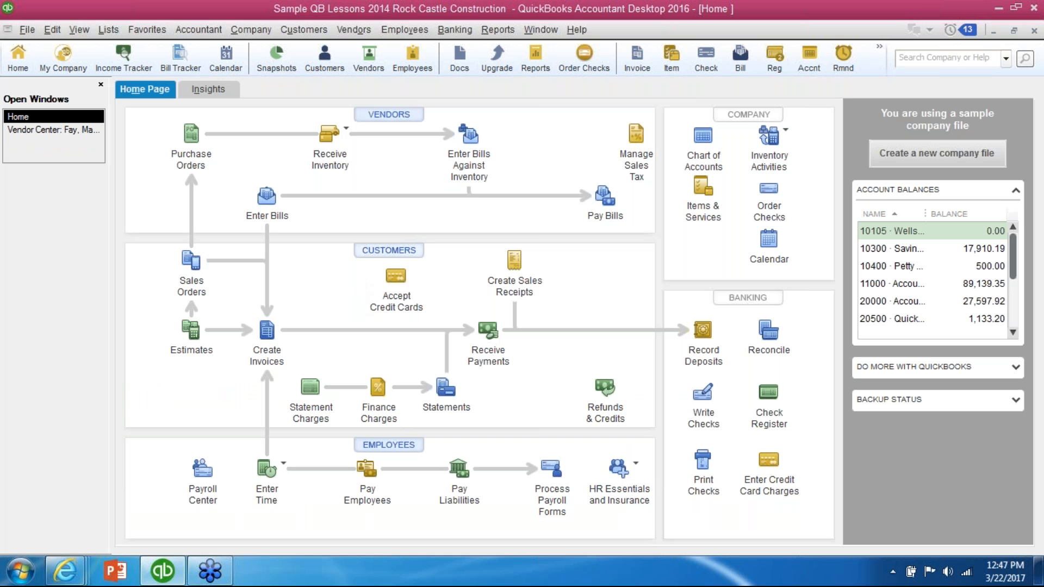
Step: Check the class choices on the 09/12/2018 invoice of the Remodel job with the 7,010.00 balance, and close the invoice unchanged
{"action": "left_click", "coordinate": [388, 251]}
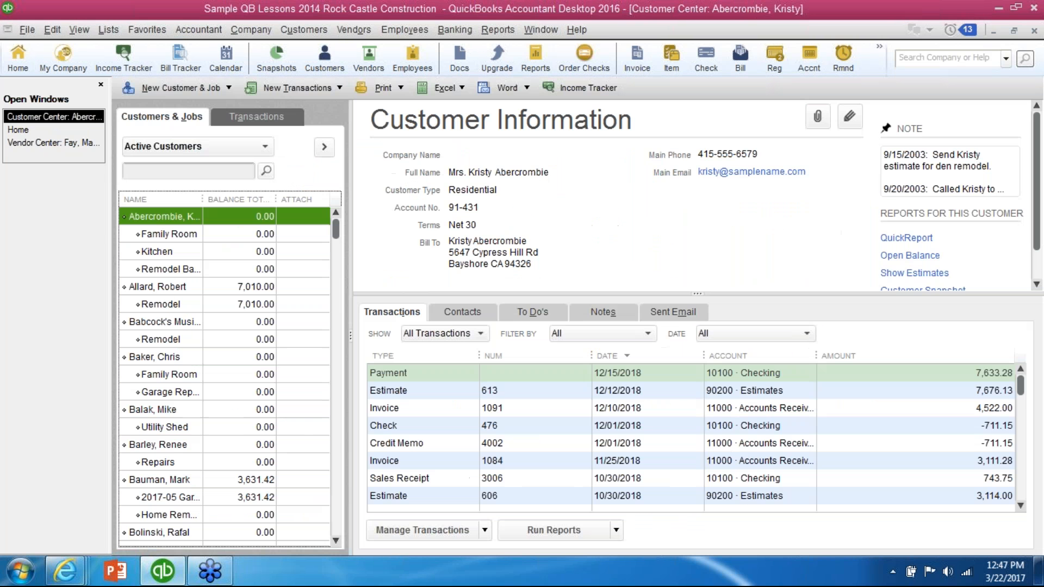
{"action": "left_click", "coordinate": [239, 304]}
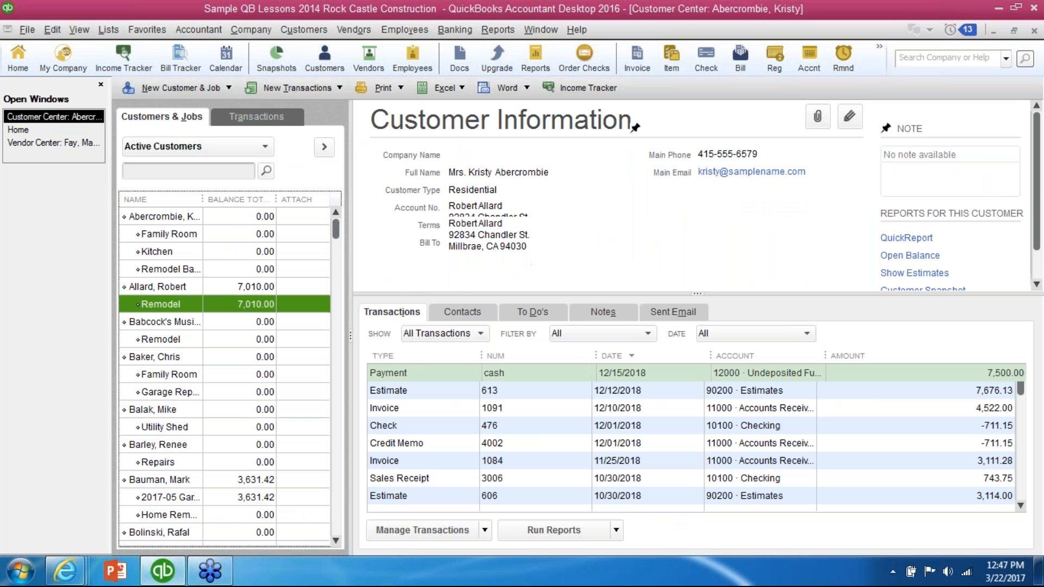
{"action": "left_click", "coordinate": [548, 393]}
{"action": "double_click", "coordinate": [549, 393]}
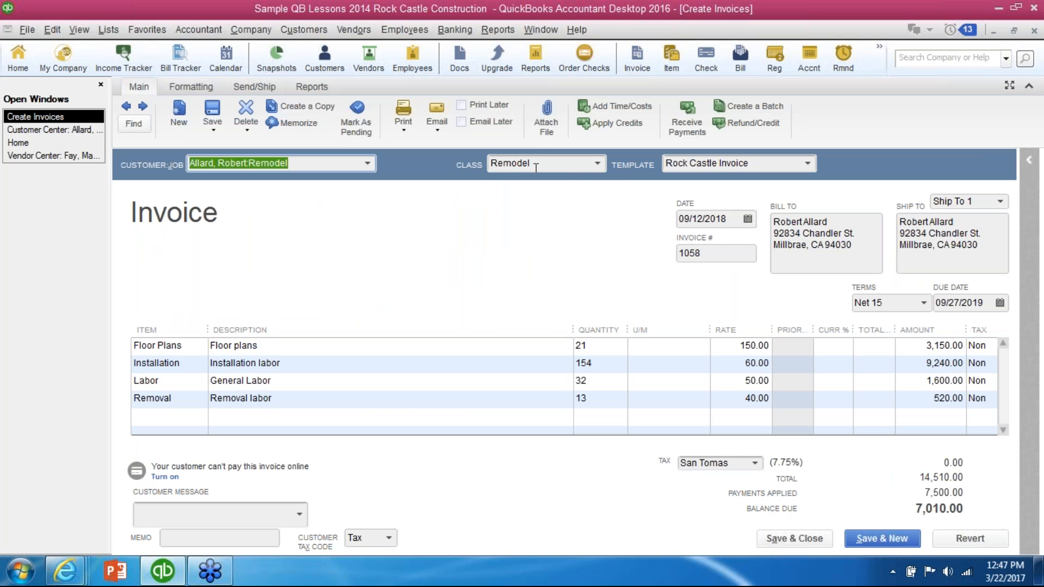
{"action": "left_click", "coordinate": [598, 163]}
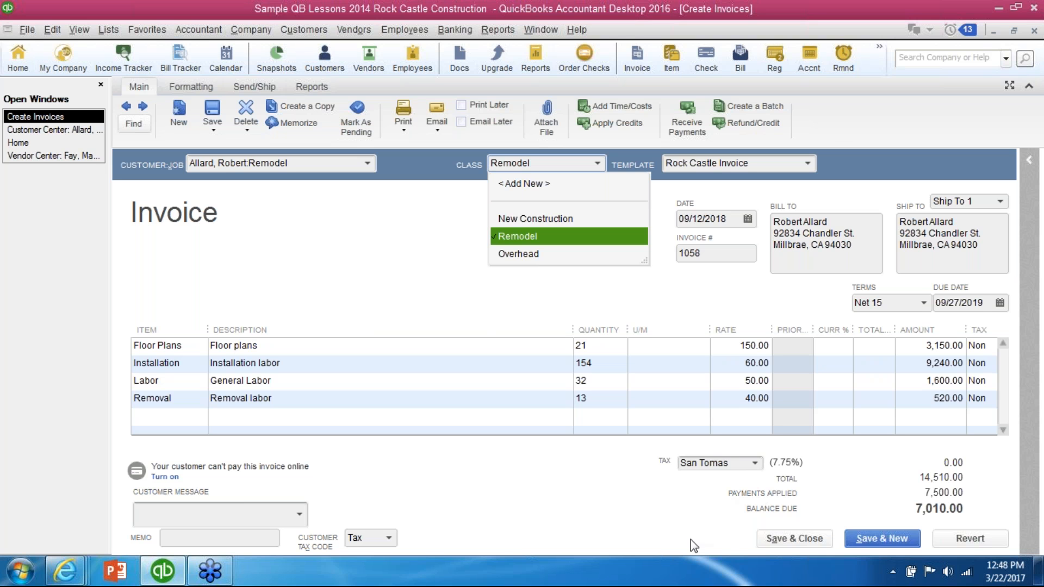
{"action": "left_click", "coordinate": [775, 539]}
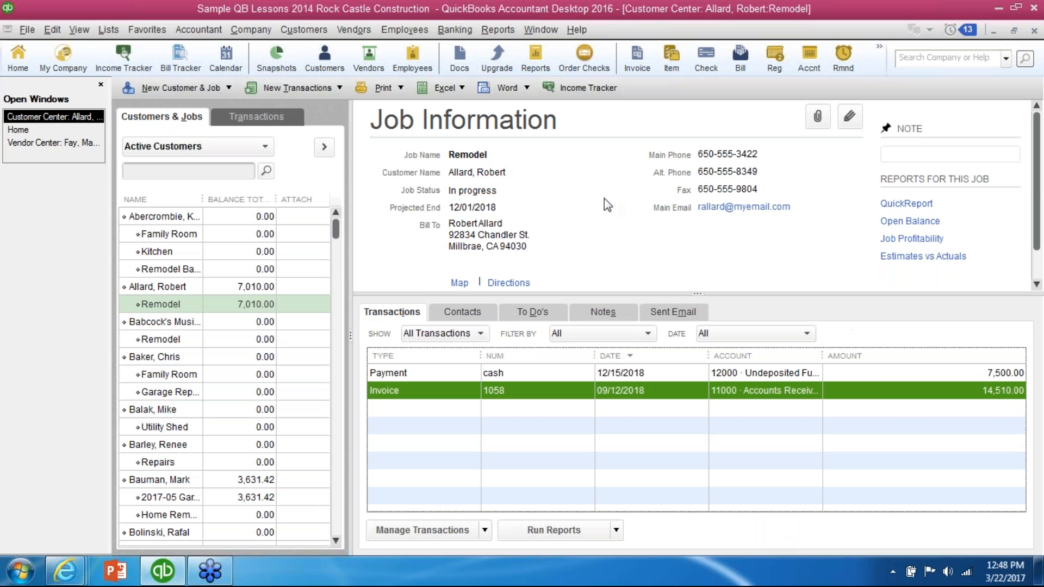
Step: Run the Profit & Loss Standard report with its columns broken down by Class
{"action": "left_click", "coordinate": [496, 30]}
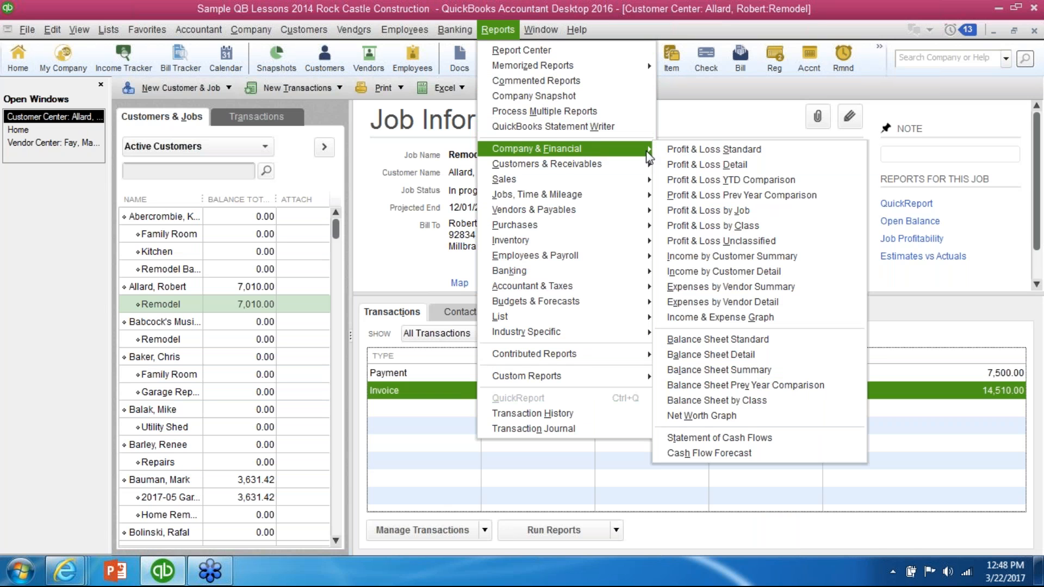
{"action": "left_click", "coordinate": [666, 148]}
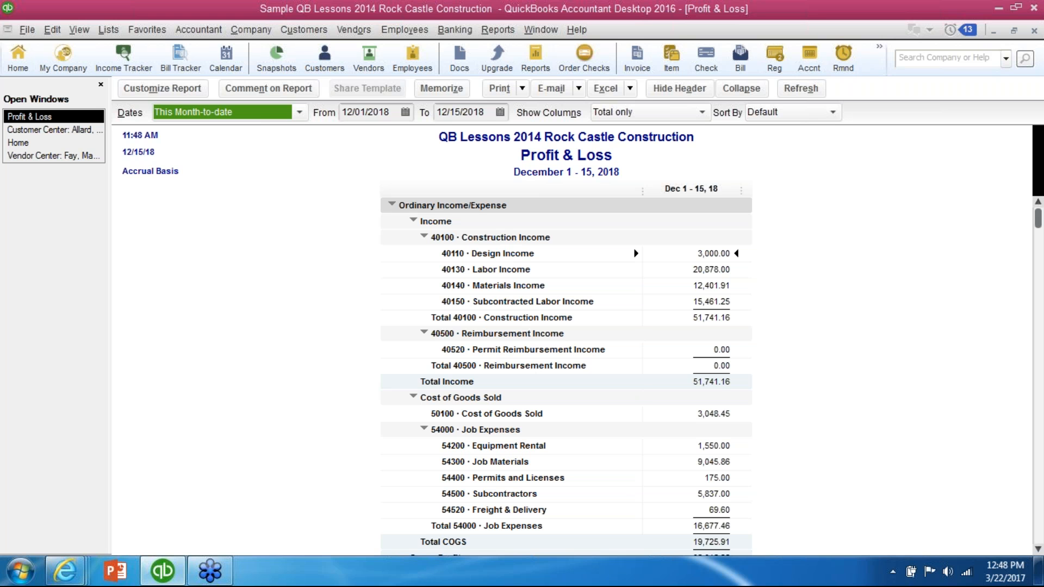
{"action": "left_click", "coordinate": [702, 112]}
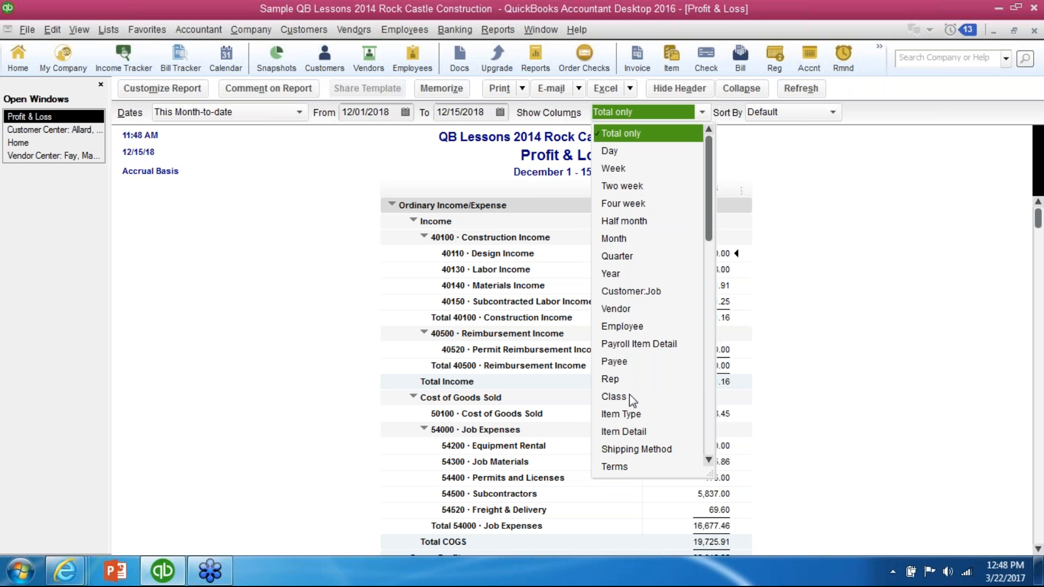
{"action": "left_click", "coordinate": [614, 397]}
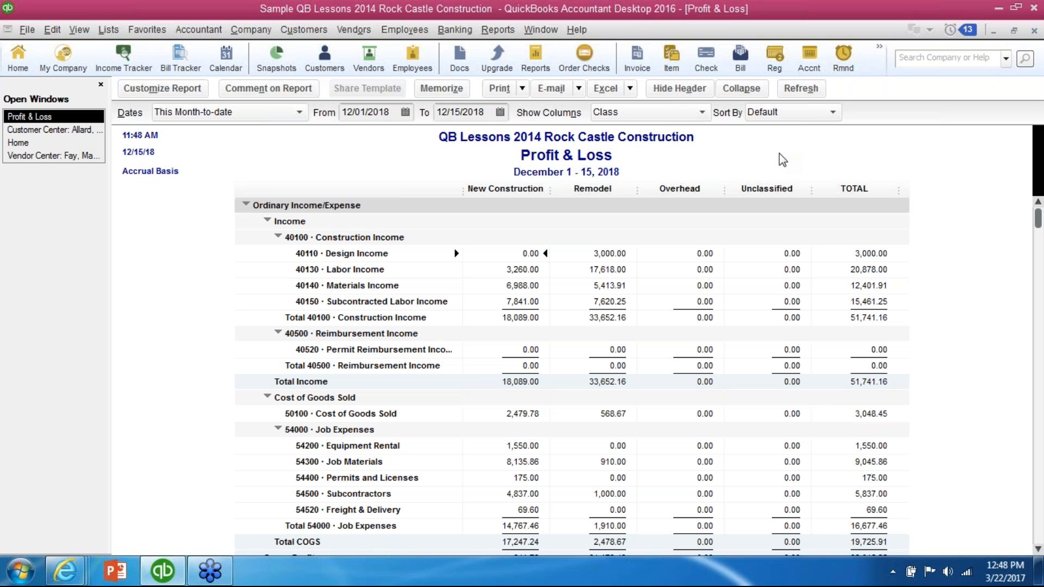
Step: Trace the unclassified Computer Repairs amount to the JJ Computers check, assign its expense line the Overhead class, and record the change
{"action": "left_click", "coordinate": [1037, 549]}
{"action": "left_click_drag", "start_coordinate": [1038, 549], "coordinate": [1038, 549]}
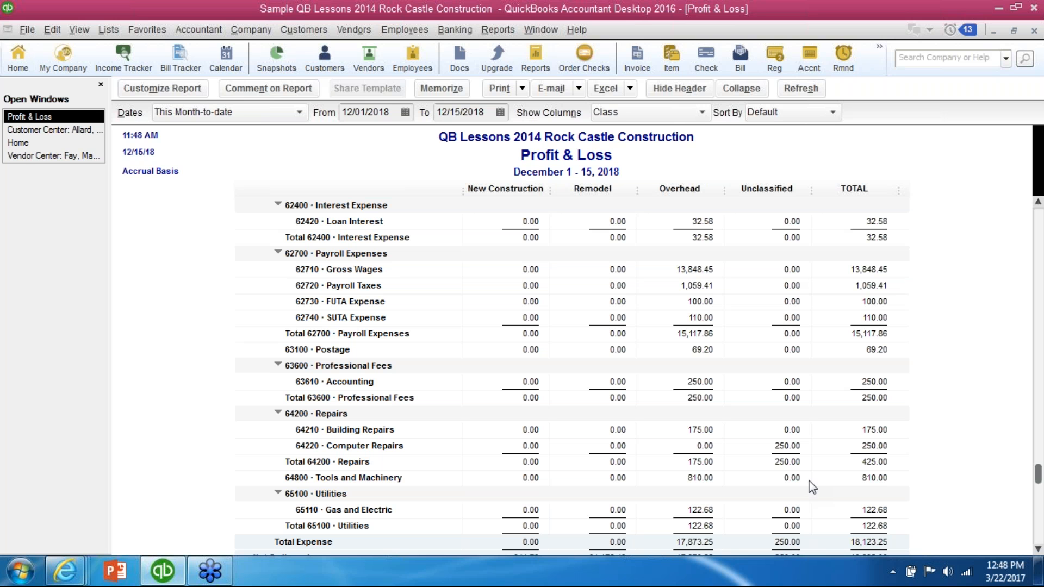
{"action": "double_click", "coordinate": [788, 446]}
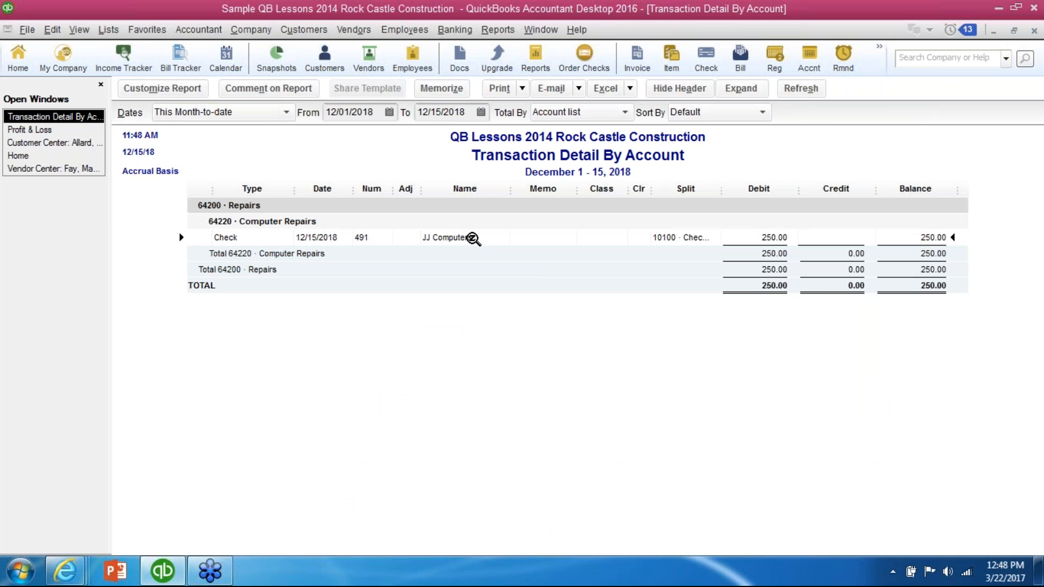
{"action": "double_click", "coordinate": [473, 238]}
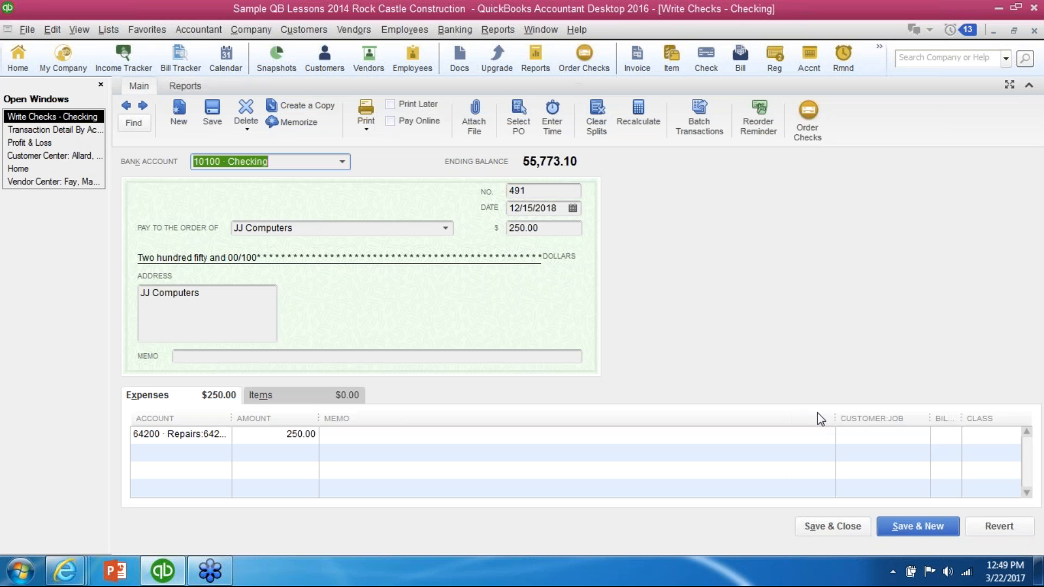
{"action": "left_click", "coordinate": [986, 438]}
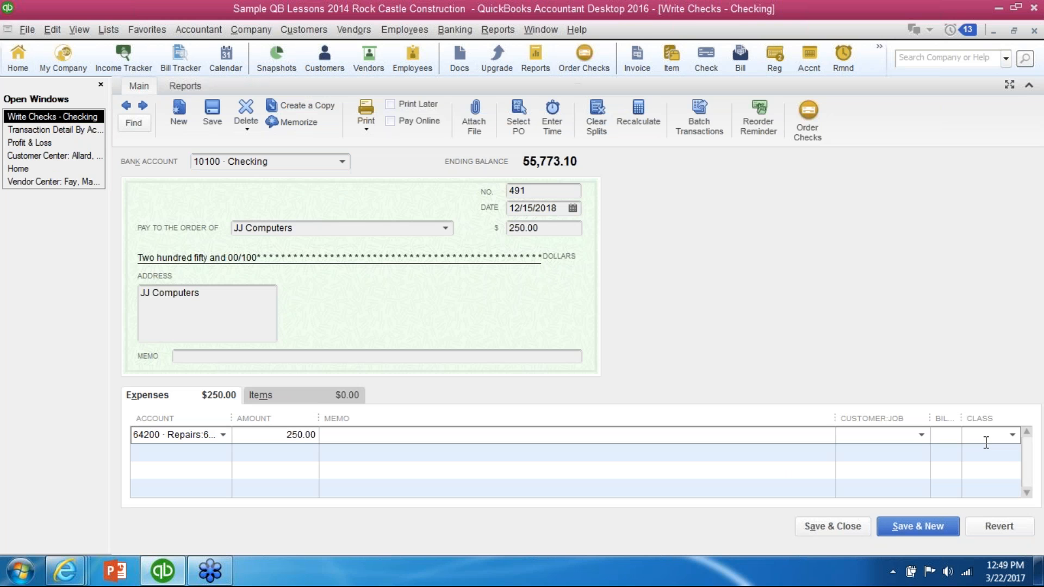
{"action": "type", "text": "Overhead"}
{"action": "key", "text": "Tab"}
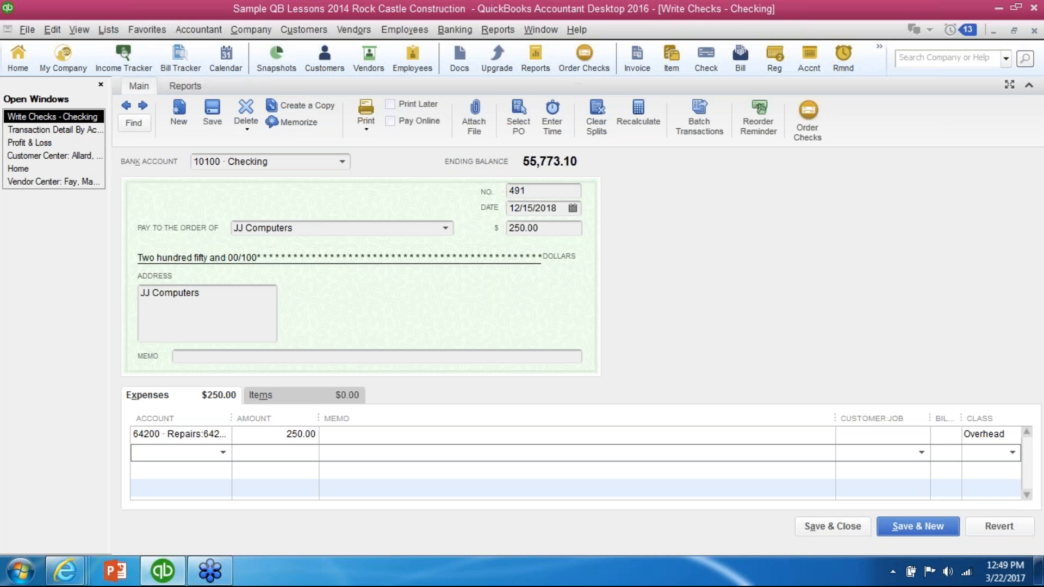
{"action": "left_click", "coordinate": [836, 525]}
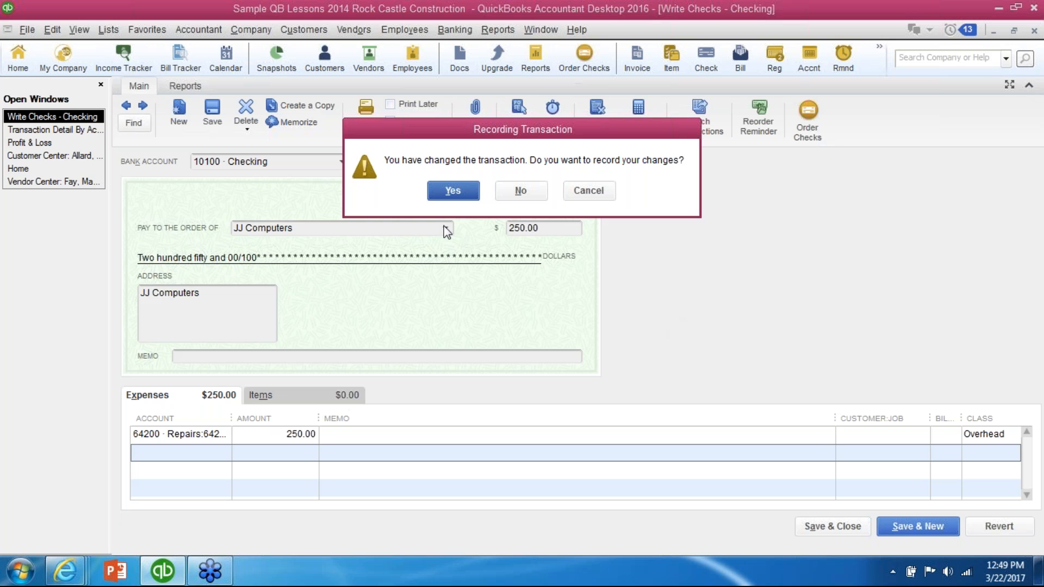
{"action": "left_click", "coordinate": [449, 192]}
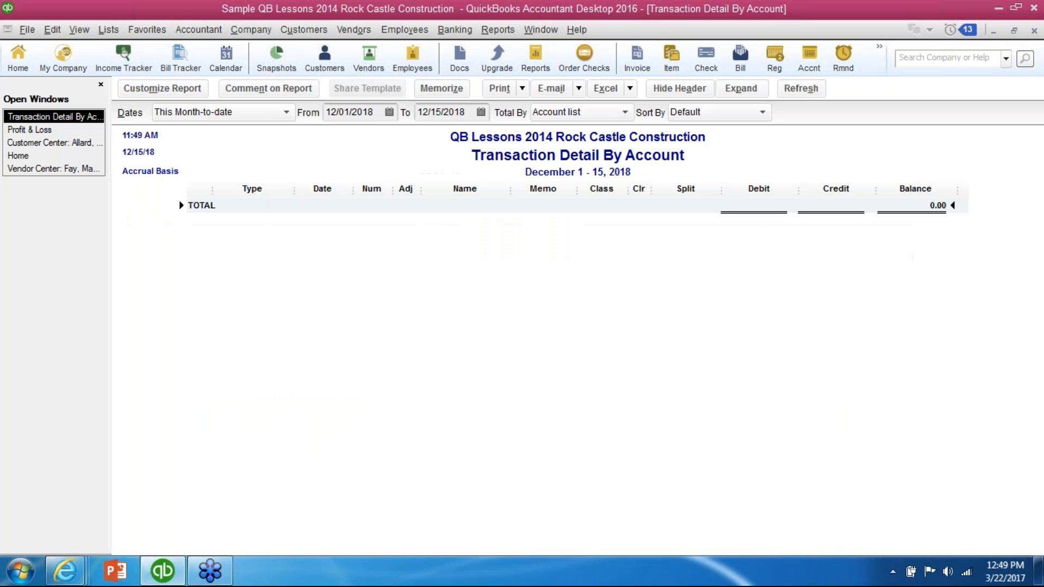
{"action": "left_click", "coordinate": [1036, 32]}
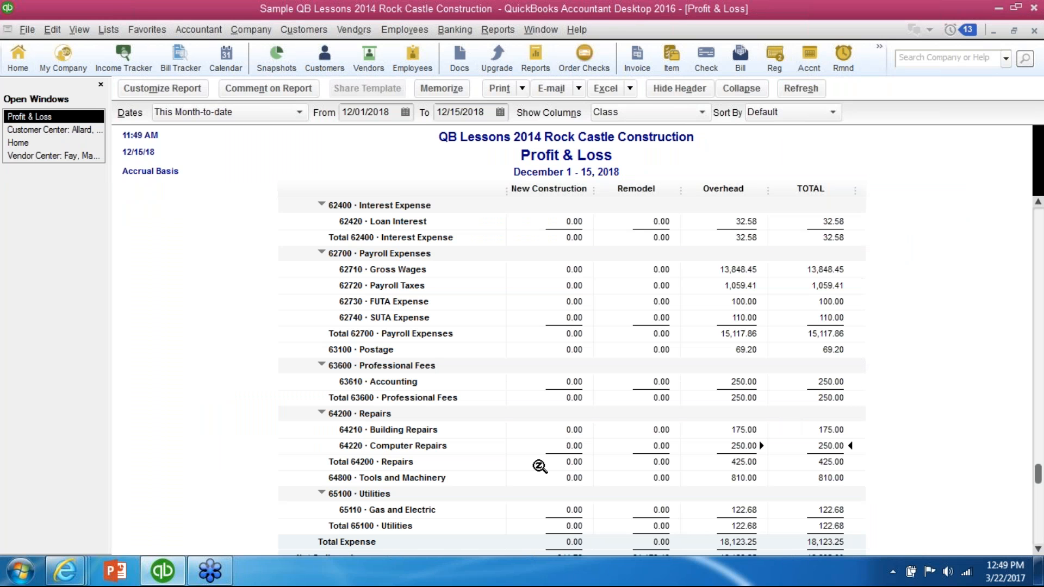
Step: Review the Profit & Loss by class from income through expenses down to Net Income
{"action": "left_click", "coordinate": [1039, 222]}
{"action": "left_click", "coordinate": [1039, 222]}
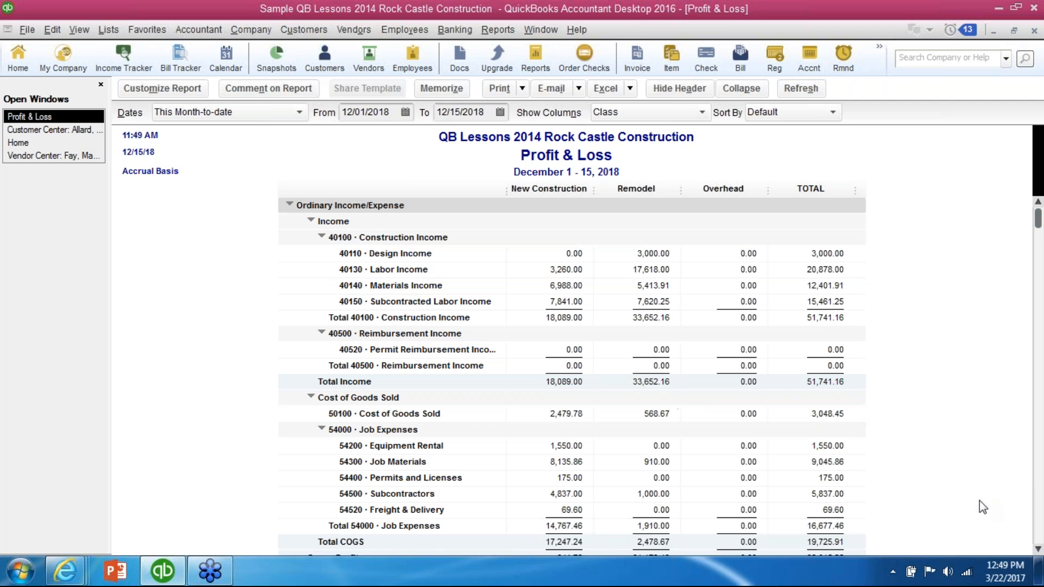
{"action": "scroll", "coordinate": [1038, 546], "scroll_direction": "down", "scroll_amount": 10}
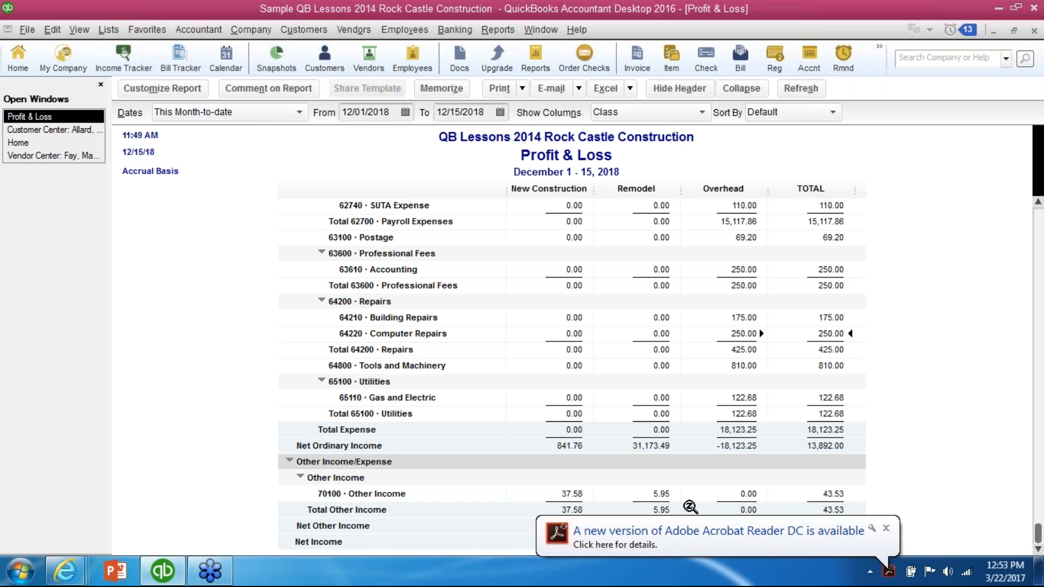
{"action": "left_click", "coordinate": [454, 34]}
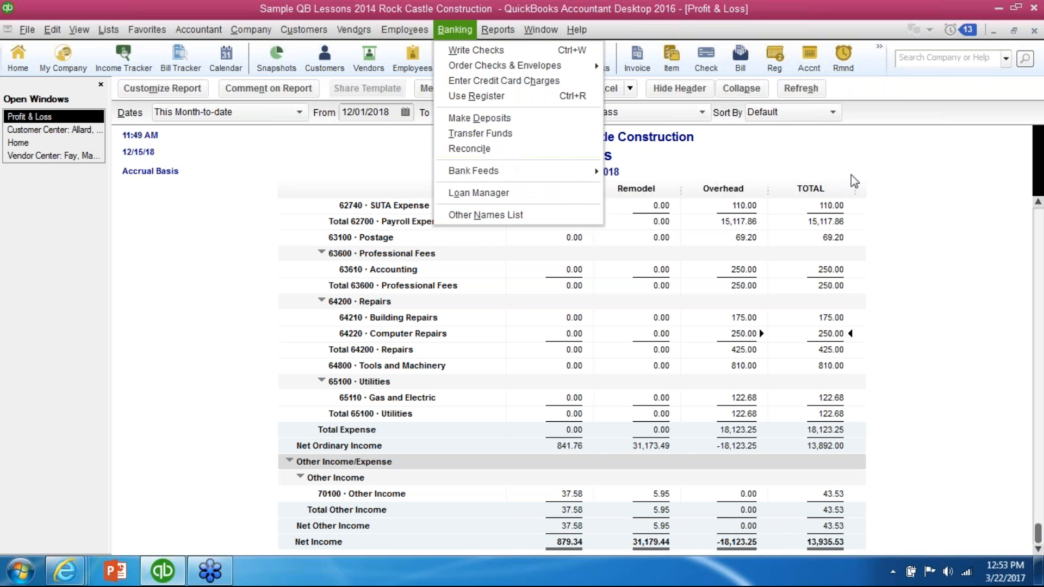
{"action": "left_click", "coordinate": [909, 184]}
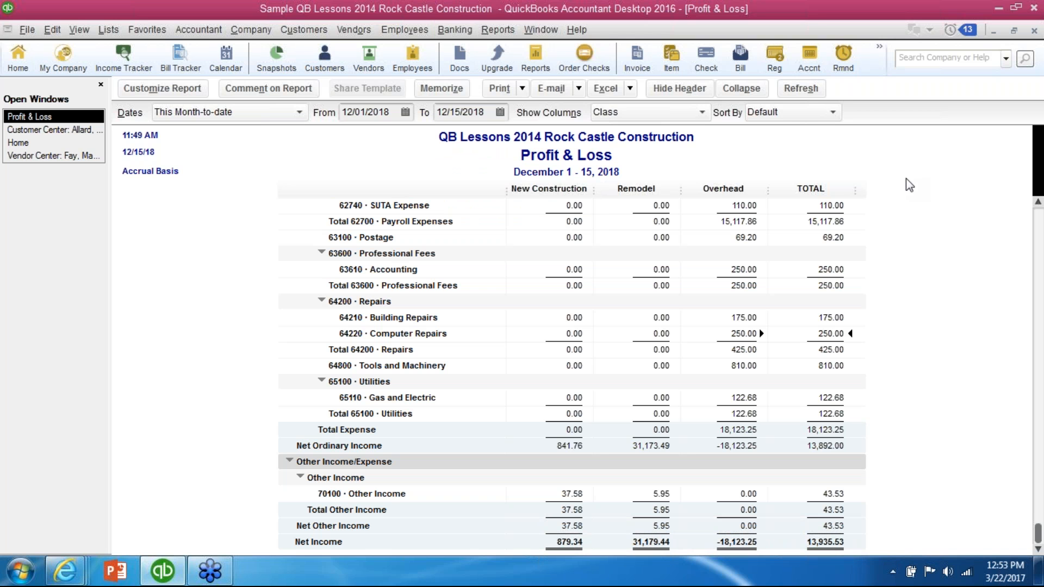
Step: Open the Item List to view the company's service and inventory items
{"action": "left_click", "coordinate": [109, 29]}
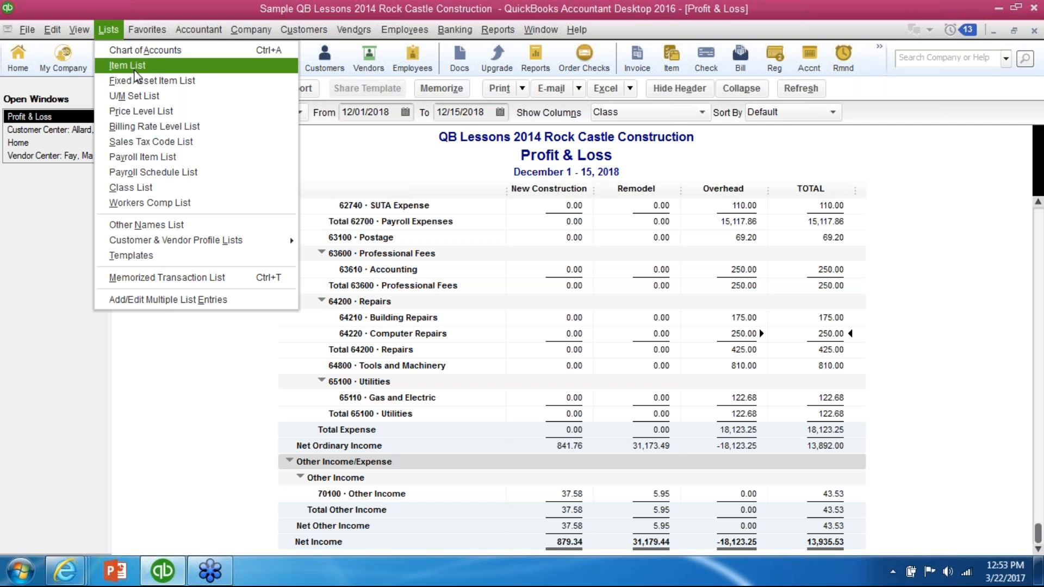
{"action": "left_click", "coordinate": [130, 66]}
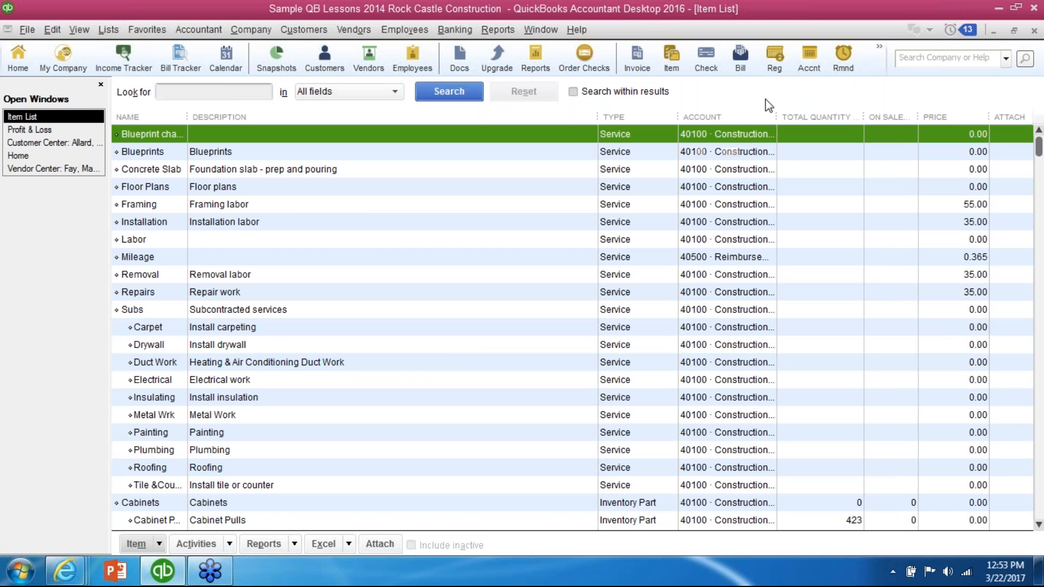
Step: Widen the Item List's Account column, review the account assigned to each item from services through other charges, and close the list
{"action": "left_click_drag", "start_coordinate": [778, 115], "coordinate": [884, 116]}
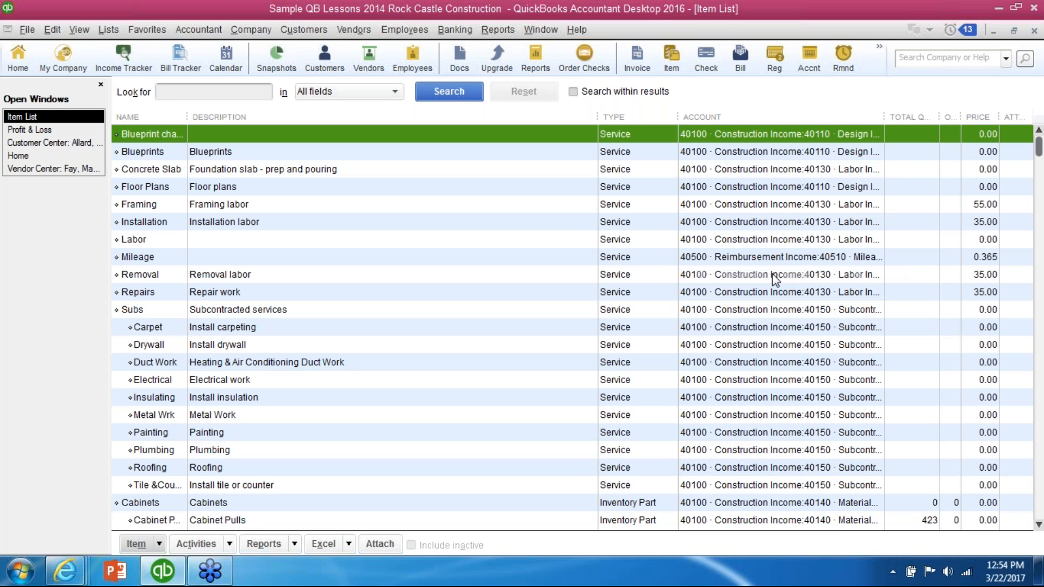
{"action": "left_click_drag", "start_coordinate": [1039, 146], "coordinate": [1039, 353]}
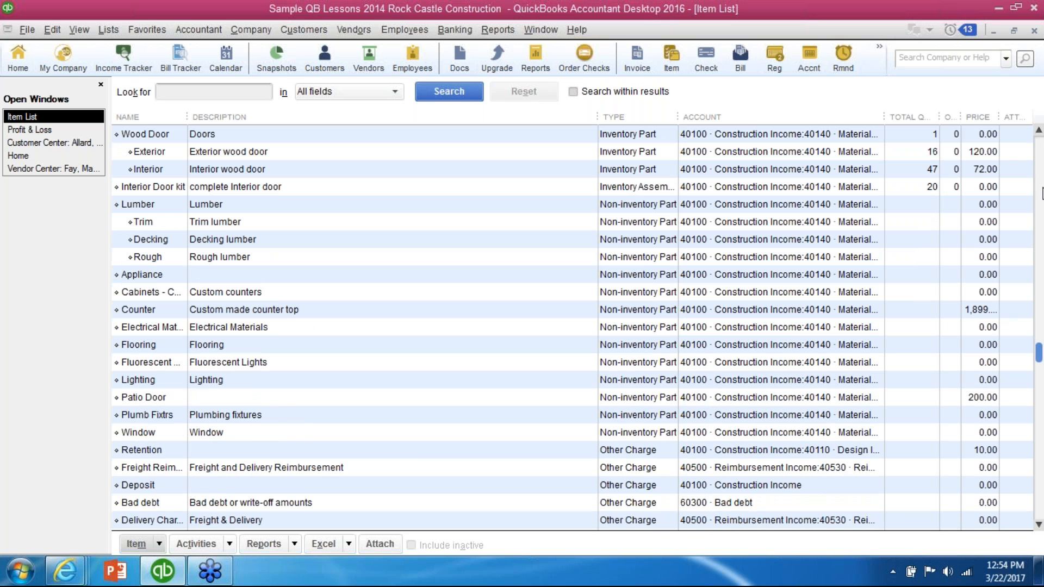
{"action": "left_click", "coordinate": [1038, 167]}
{"action": "left_click", "coordinate": [1038, 163]}
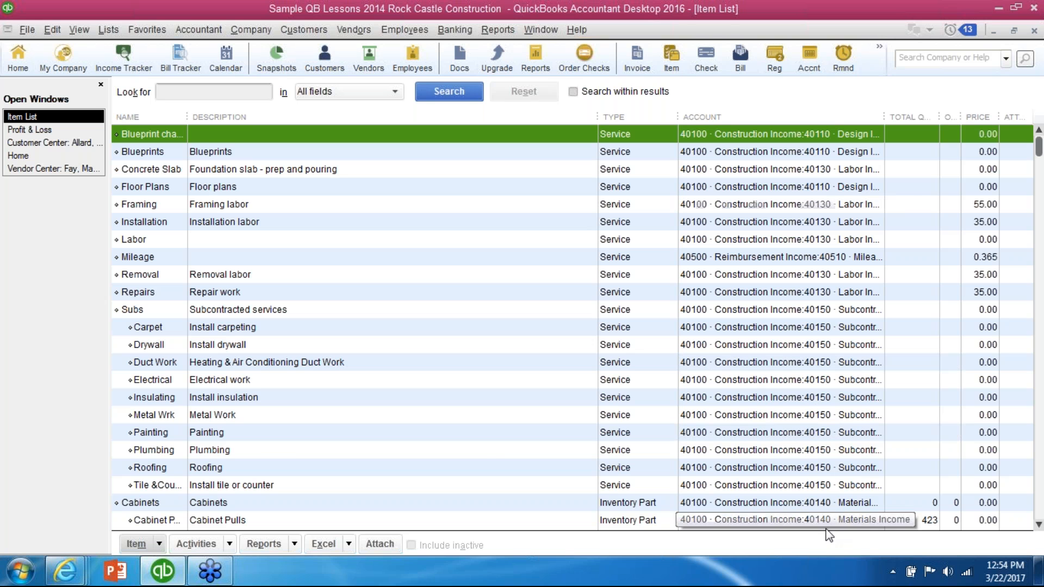
{"action": "left_click", "coordinate": [1034, 31]}
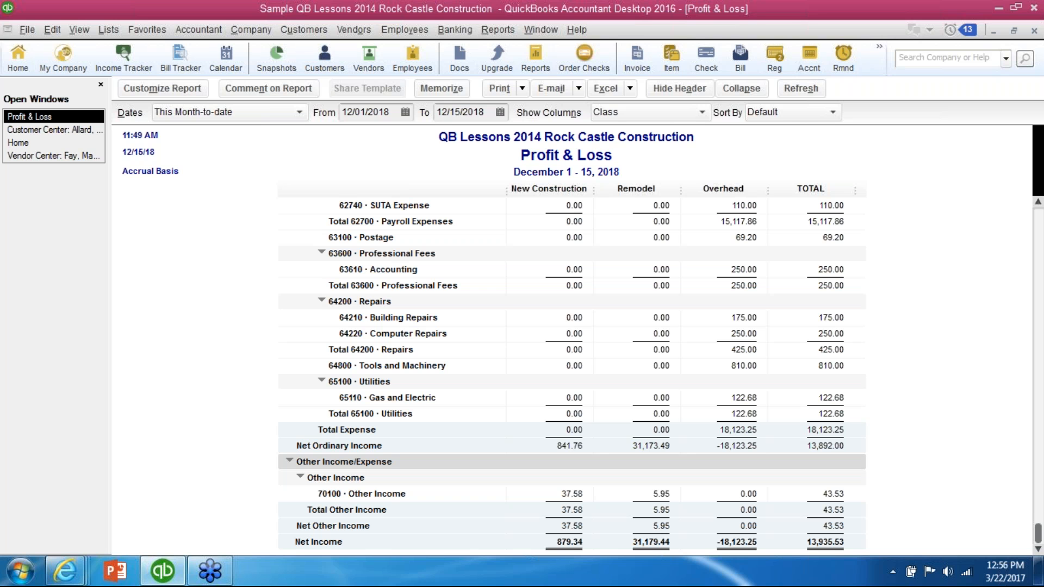
Step: Start a new check drawn on the 10105 Wells Fargo Checking account and set its check number to 1000
{"action": "left_click", "coordinate": [18, 54]}
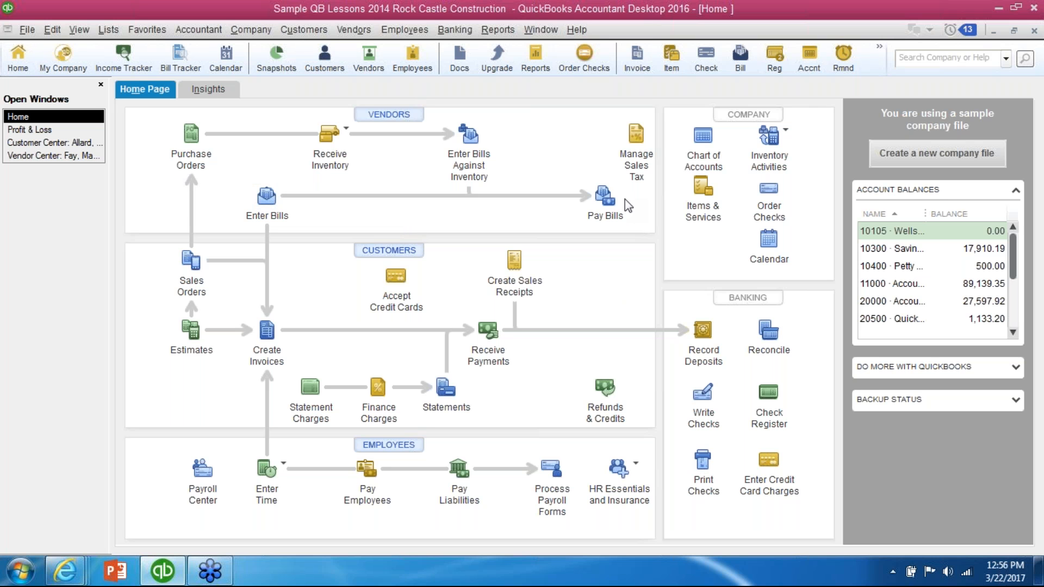
{"action": "left_click", "coordinate": [705, 409]}
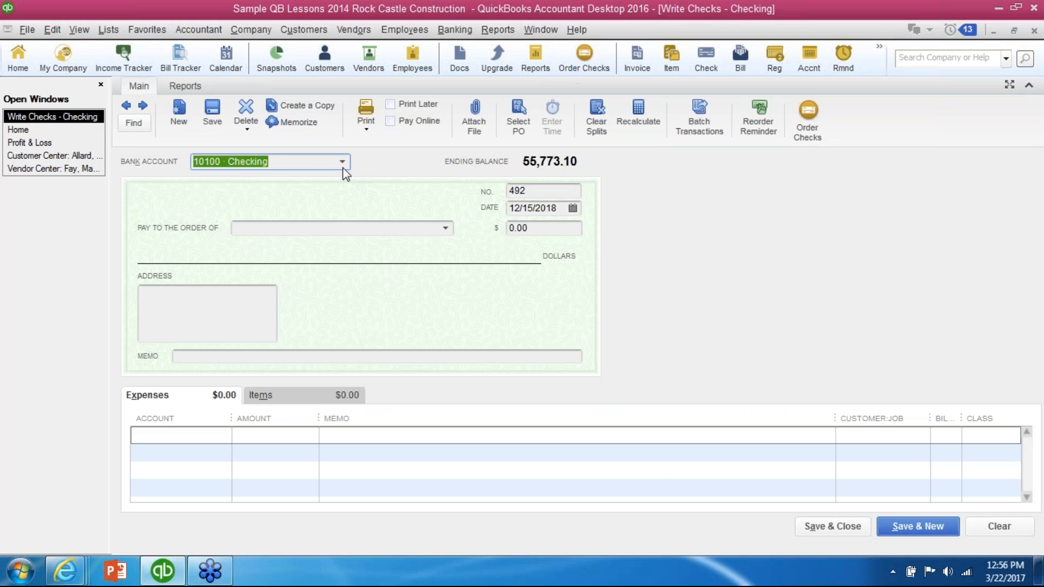
{"action": "left_click", "coordinate": [342, 161]}
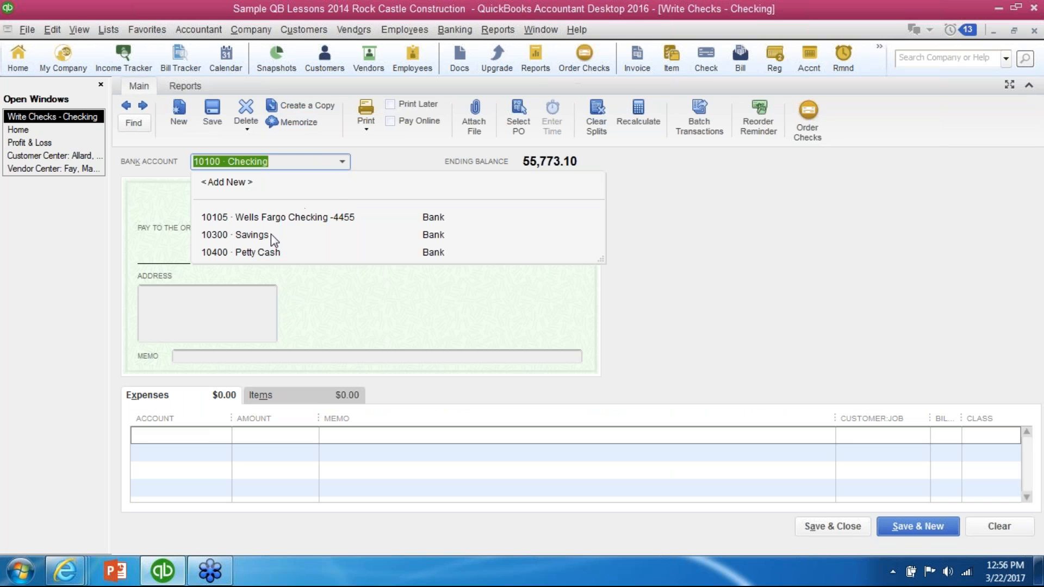
{"action": "left_click", "coordinate": [279, 217]}
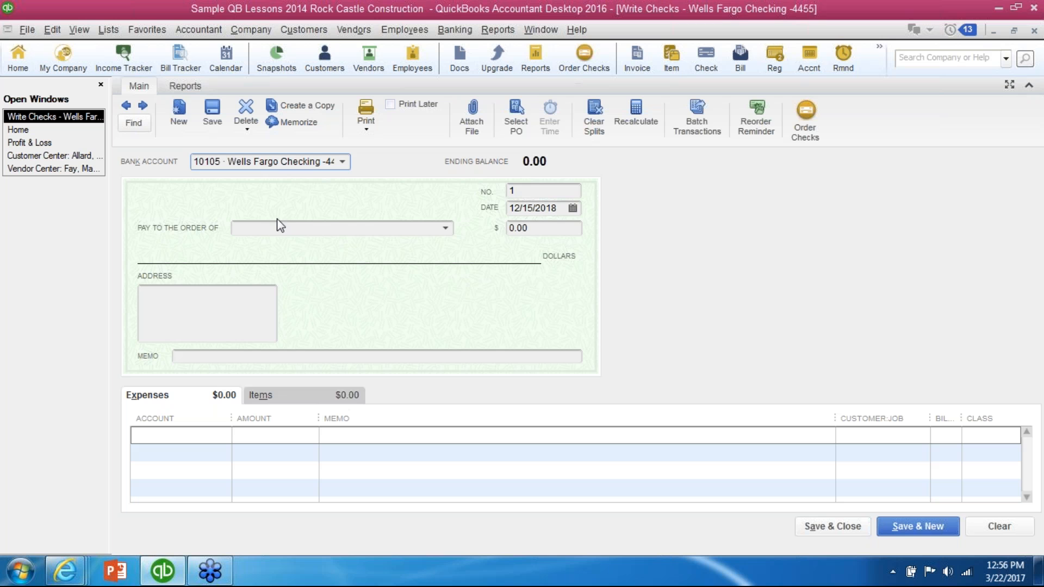
{"action": "left_click", "coordinate": [532, 190]}
{"action": "key", "text": "BackSpace"}
{"action": "type", "text": "1000"}
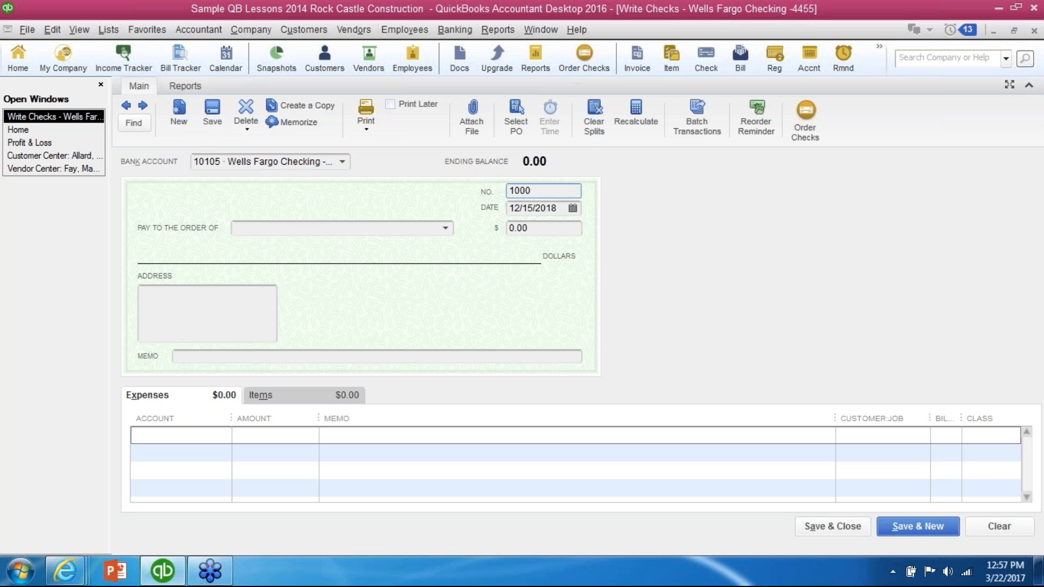
Step: Make the check payable to Cal Telephone for 150.00, continuing with the check despite the vendor's open bills
{"action": "key", "text": "Tab"}
{"action": "key", "text": "Tab"}
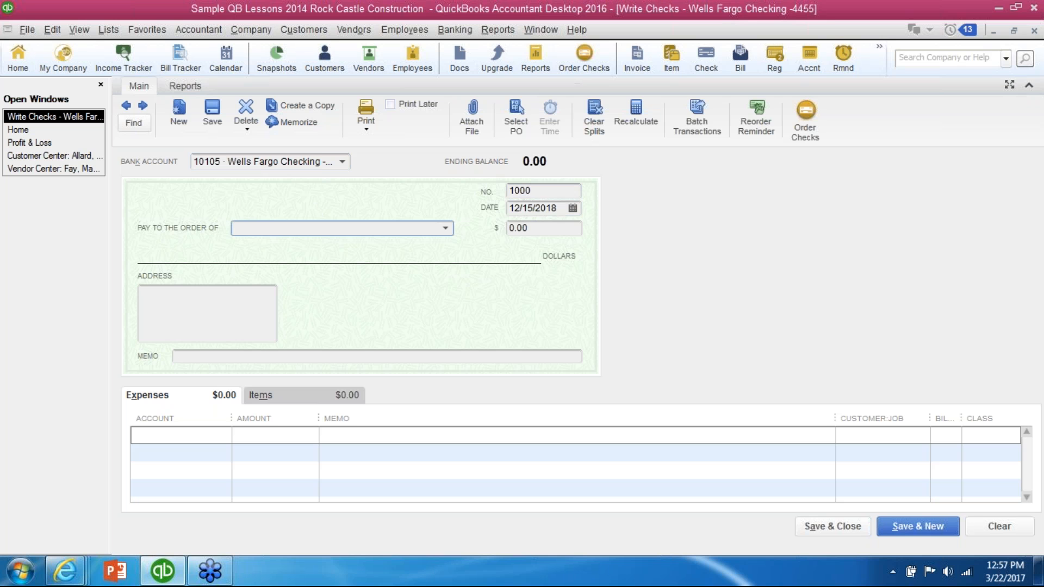
{"action": "type", "text": "Cal Telephone"}
{"action": "key", "text": "Tab"}
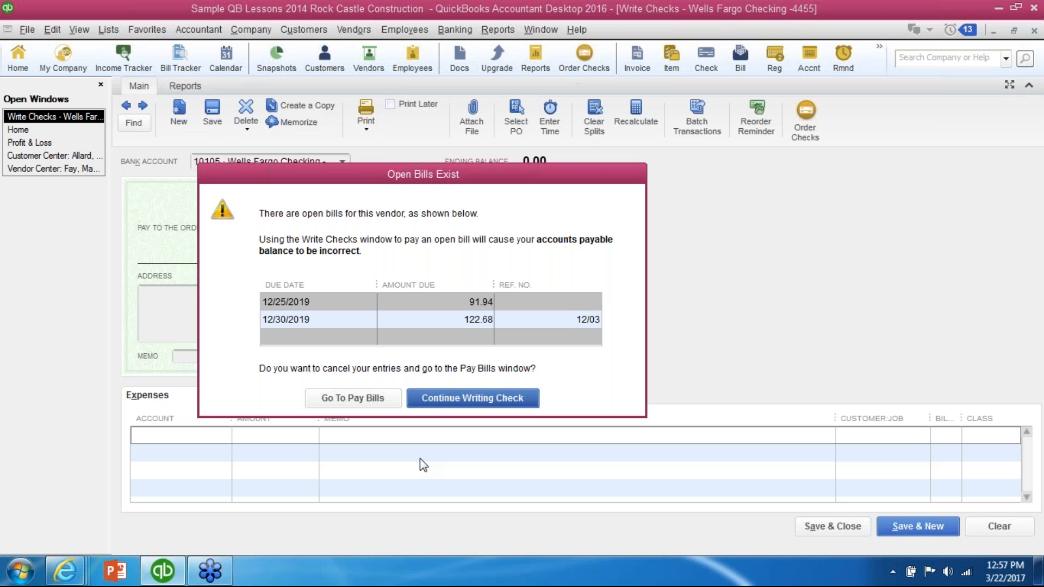
{"action": "left_click", "coordinate": [449, 397]}
{"action": "type", "text": "150.00"}
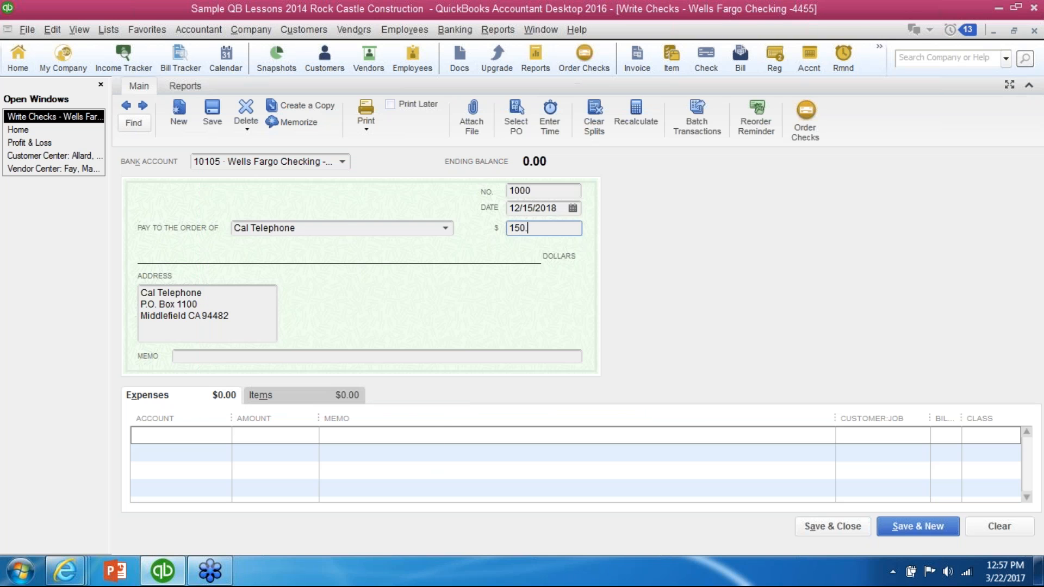
Step: Assign the check's expense line to the 65120 Telephone account under Utilities without a class, and save and close the check
{"action": "key", "text": "Tab"}
{"action": "key", "text": "Tab"}
{"action": "key", "text": "Tab"}
{"action": "type", "text": "Te"}
{"action": "key", "text": "Tab"}
{"action": "key", "text": "Tab"}
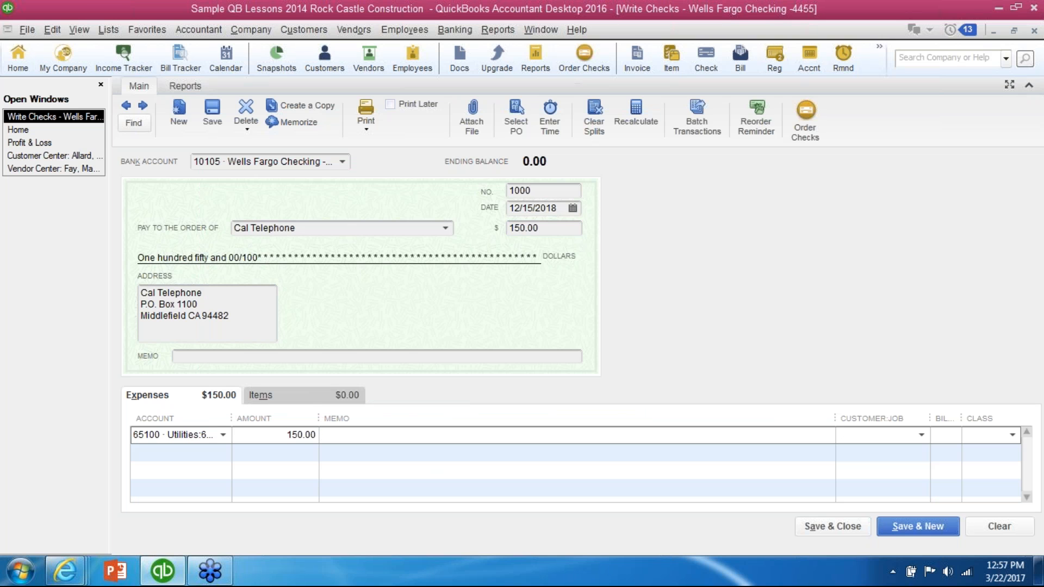
{"action": "left_click", "coordinate": [817, 530]}
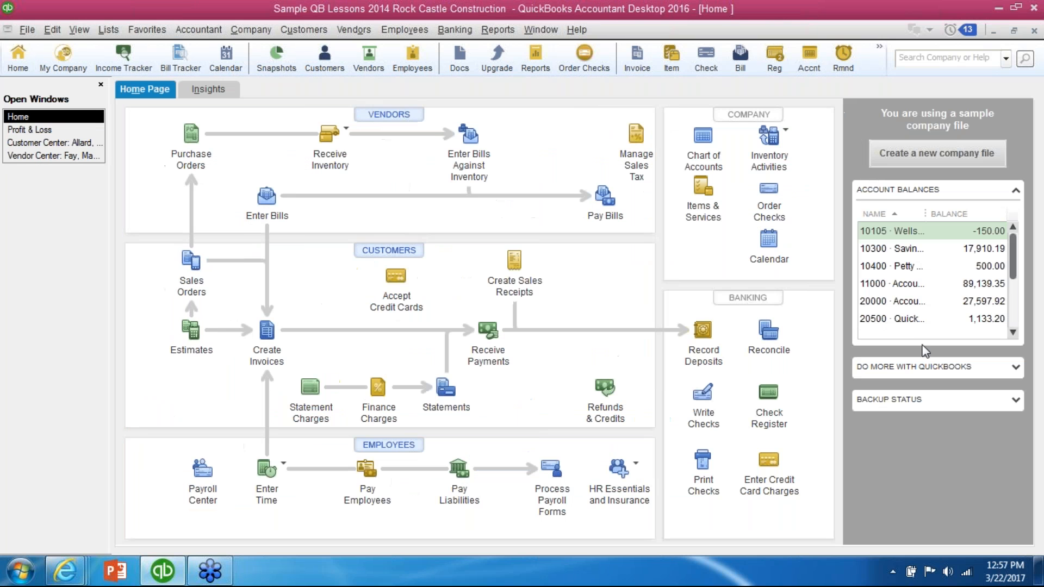
Step: View the Wells Fargo Checking register from the home page's account balances to check the Cal Telephone entry, and close it
{"action": "left_click", "coordinate": [896, 234]}
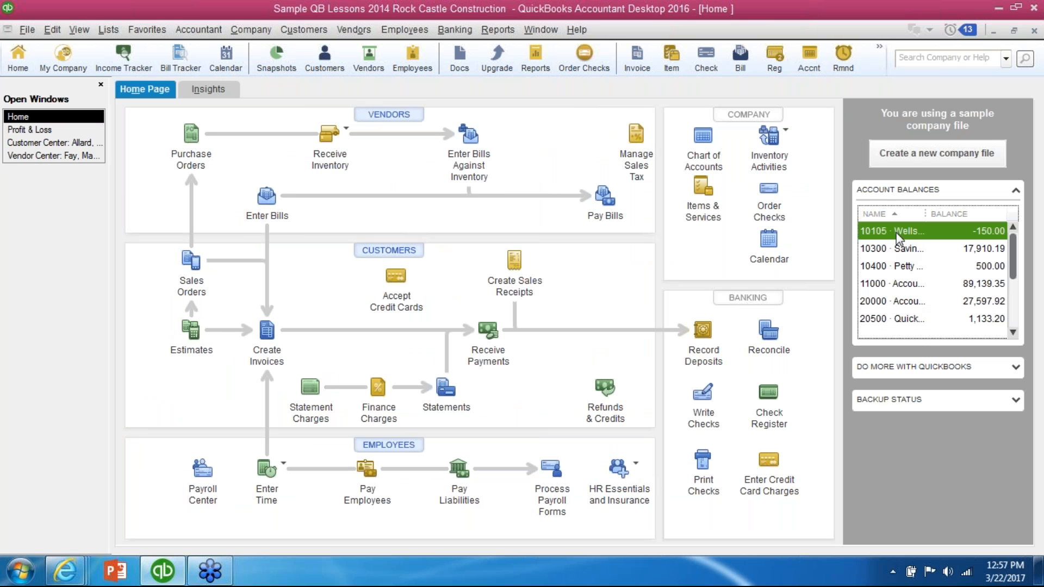
{"action": "double_click", "coordinate": [896, 232]}
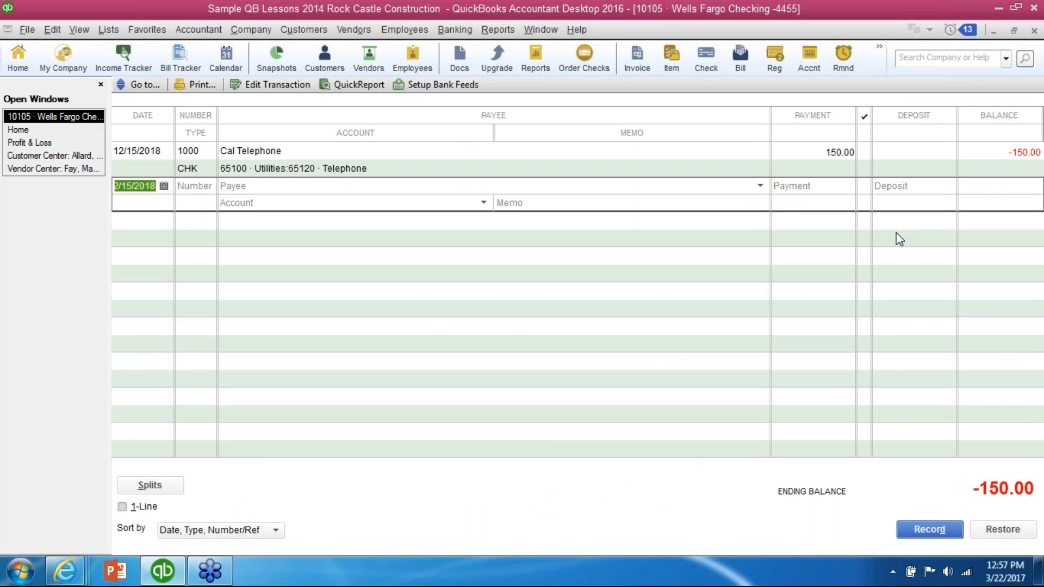
{"action": "left_click", "coordinate": [1035, 32]}
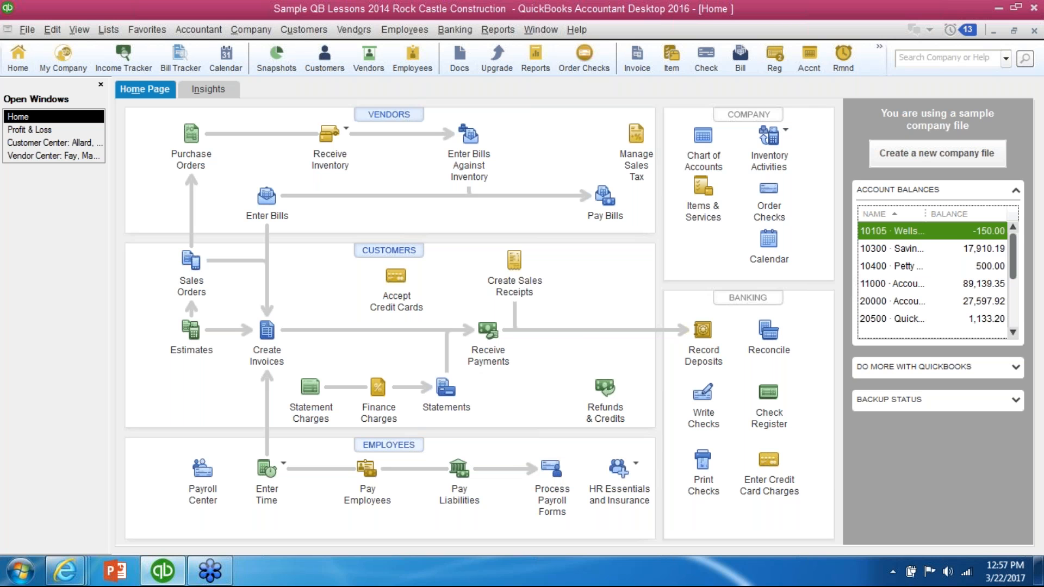
Step: Examine the first active employee's payroll information and sick and vacation settings, including the available vacation accrual periods
{"action": "left_click", "coordinate": [389, 445]}
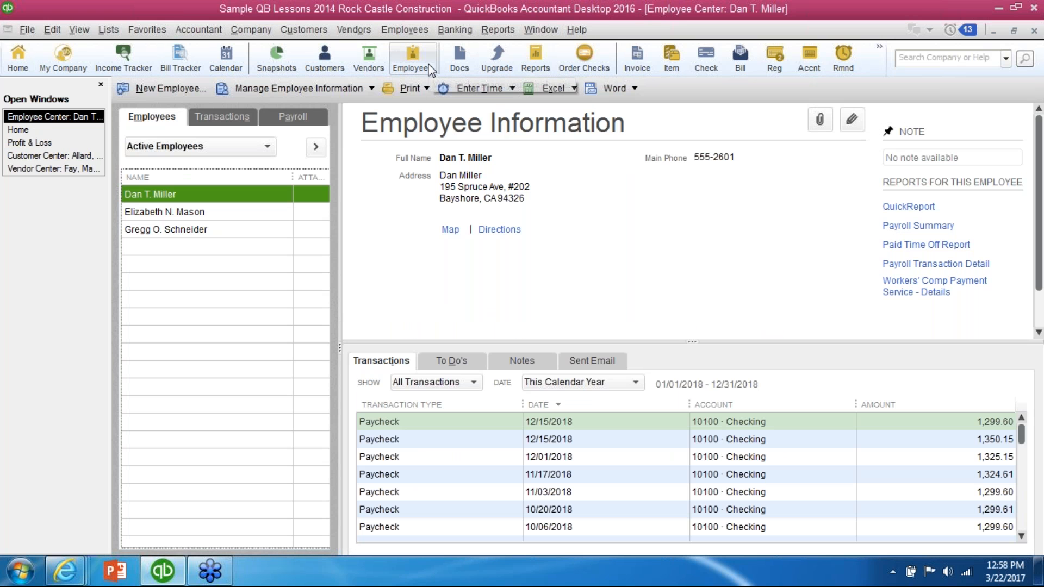
{"action": "double_click", "coordinate": [199, 197]}
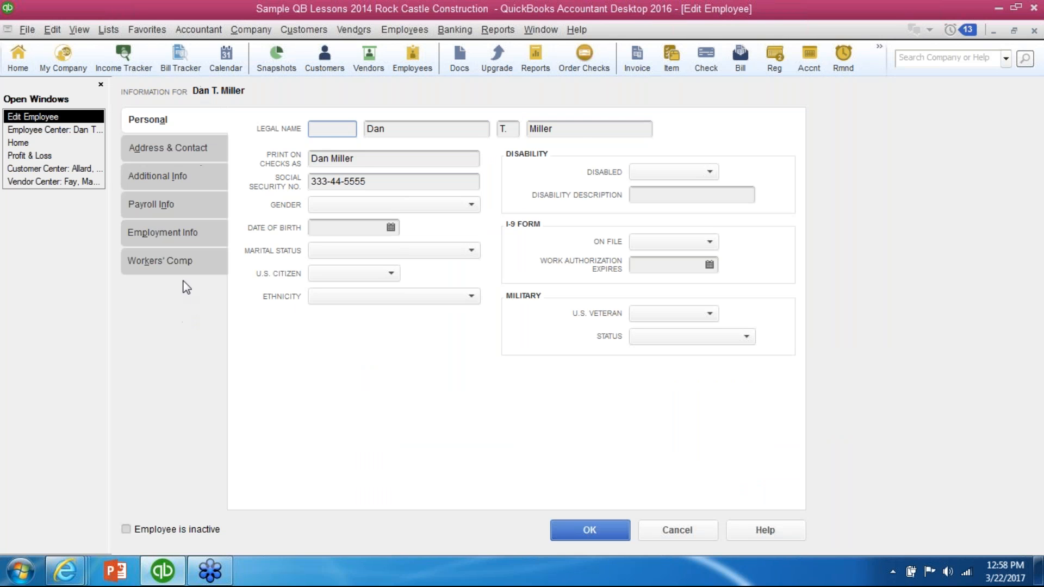
{"action": "left_click", "coordinate": [189, 203]}
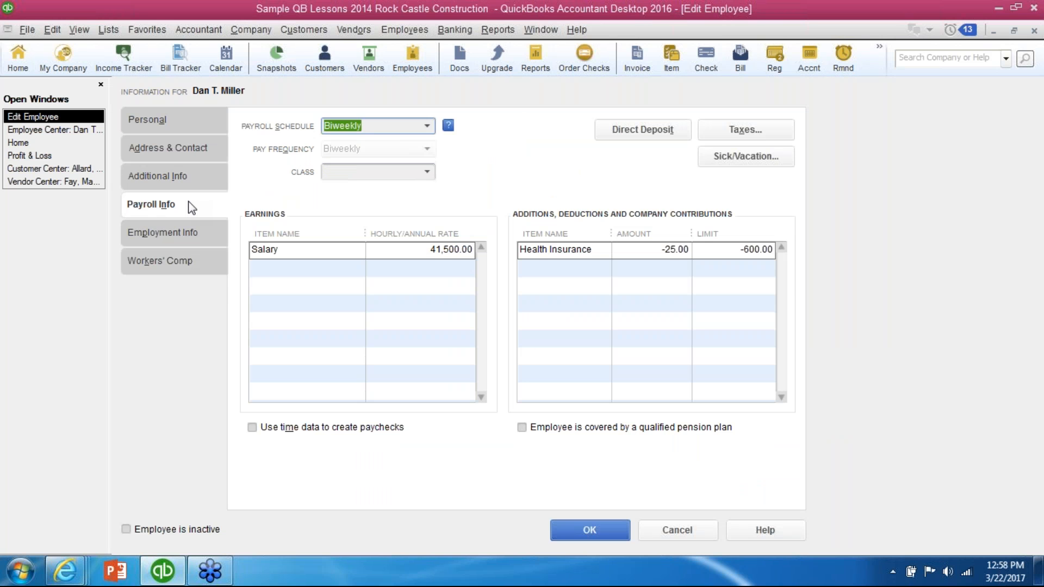
{"action": "left_click", "coordinate": [730, 157]}
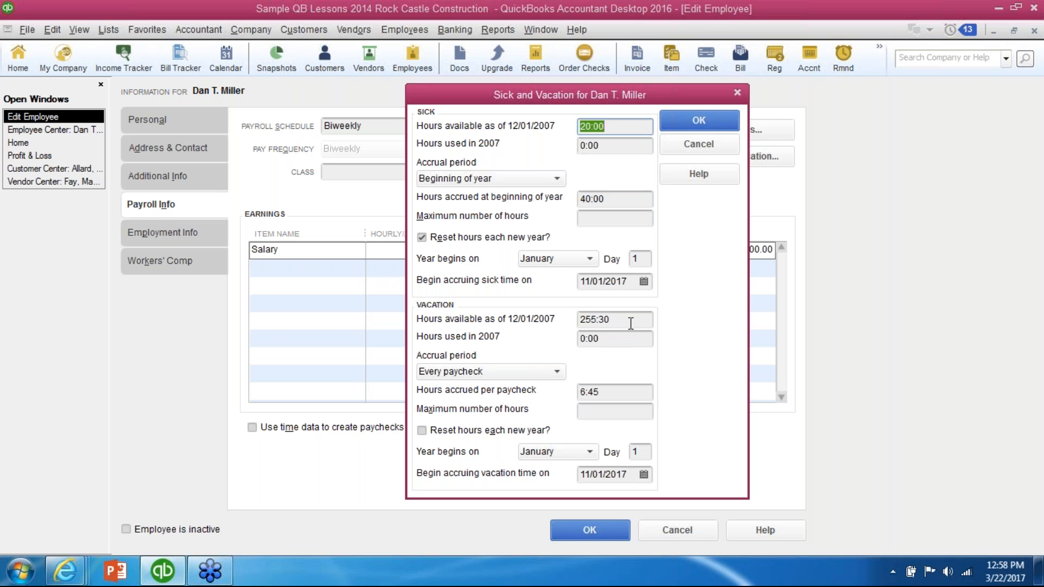
{"action": "left_click", "coordinate": [558, 373]}
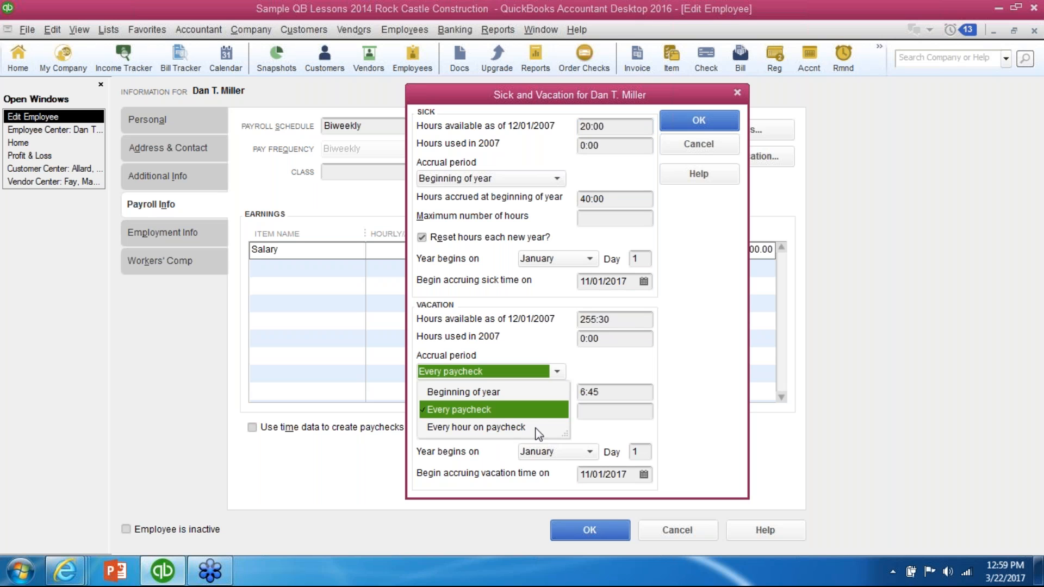
{"action": "left_click", "coordinate": [698, 369]}
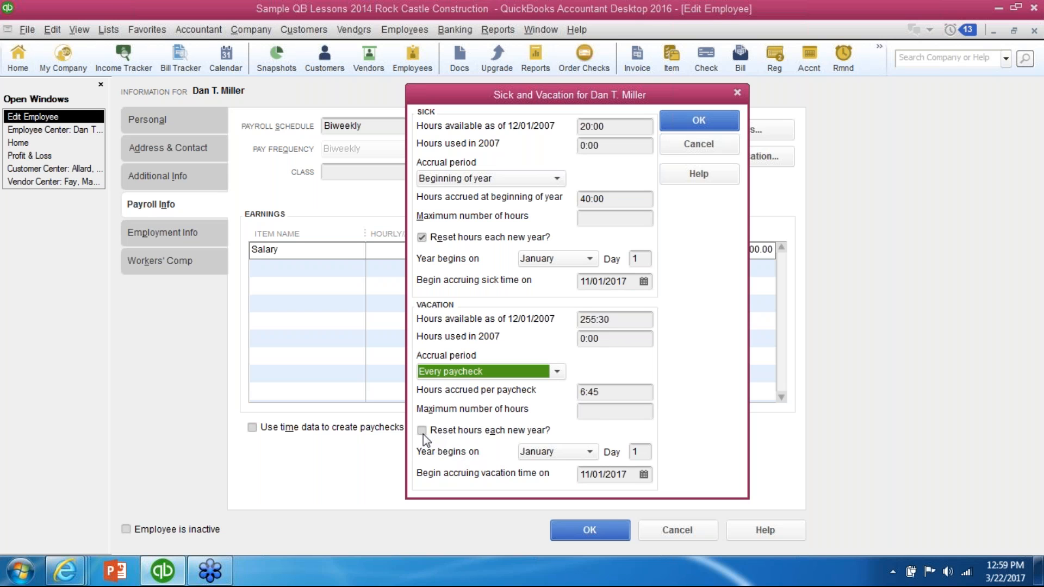
{"action": "left_click", "coordinate": [691, 130]}
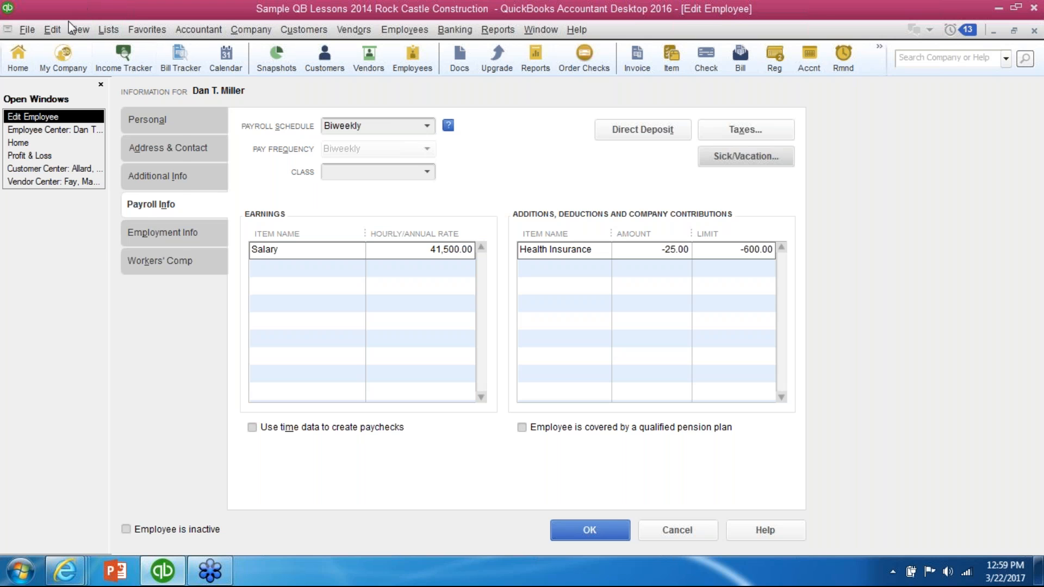
Step: Review the company-wide sick and vacation defaults in the Payroll & Employees preferences, and close the preferences
{"action": "left_click", "coordinate": [53, 29]}
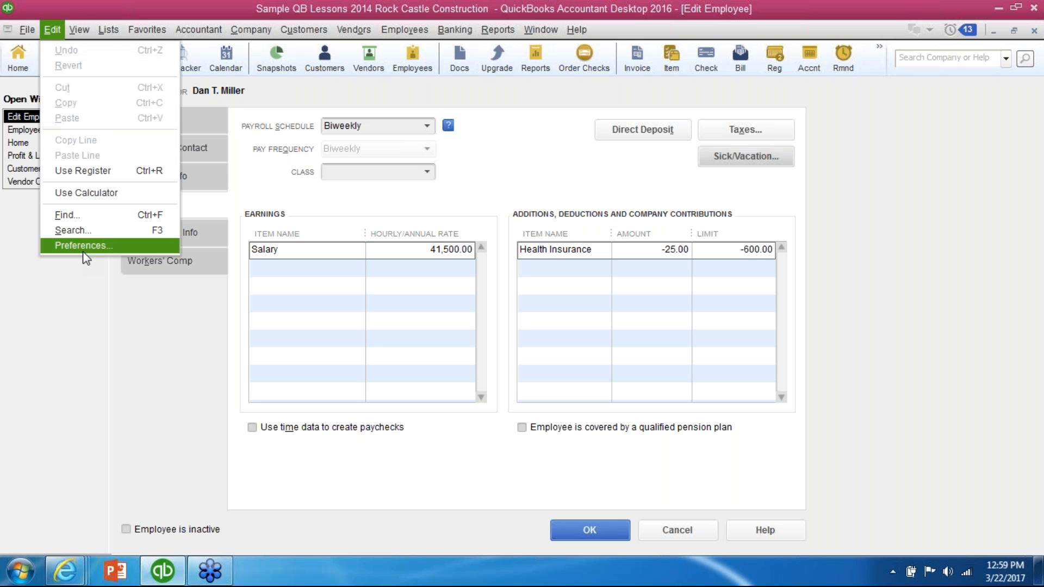
{"action": "left_click", "coordinate": [84, 251]}
{"action": "left_click", "coordinate": [228, 337]}
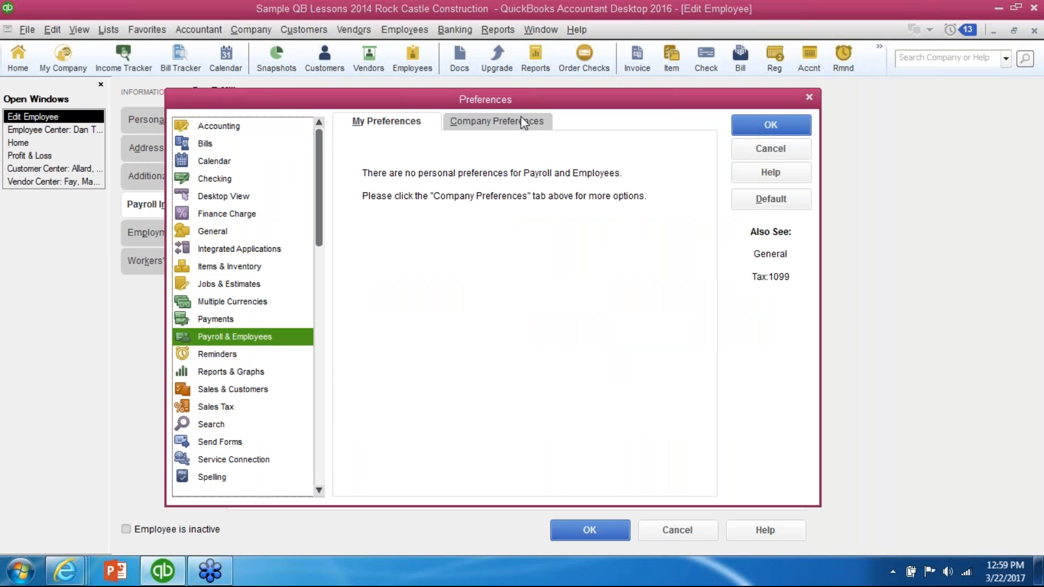
{"action": "left_click", "coordinate": [523, 122]}
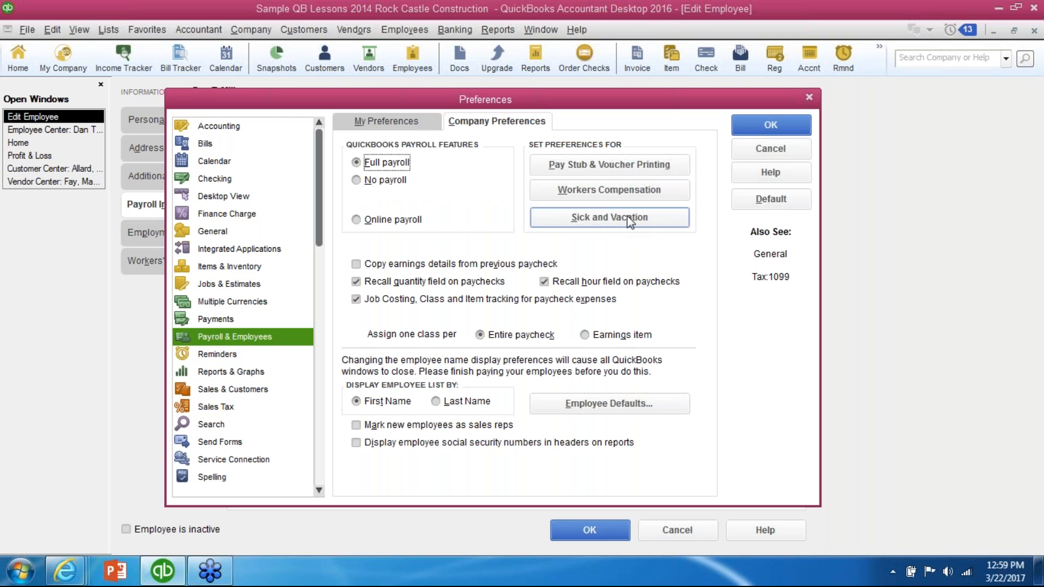
{"action": "left_click", "coordinate": [627, 216]}
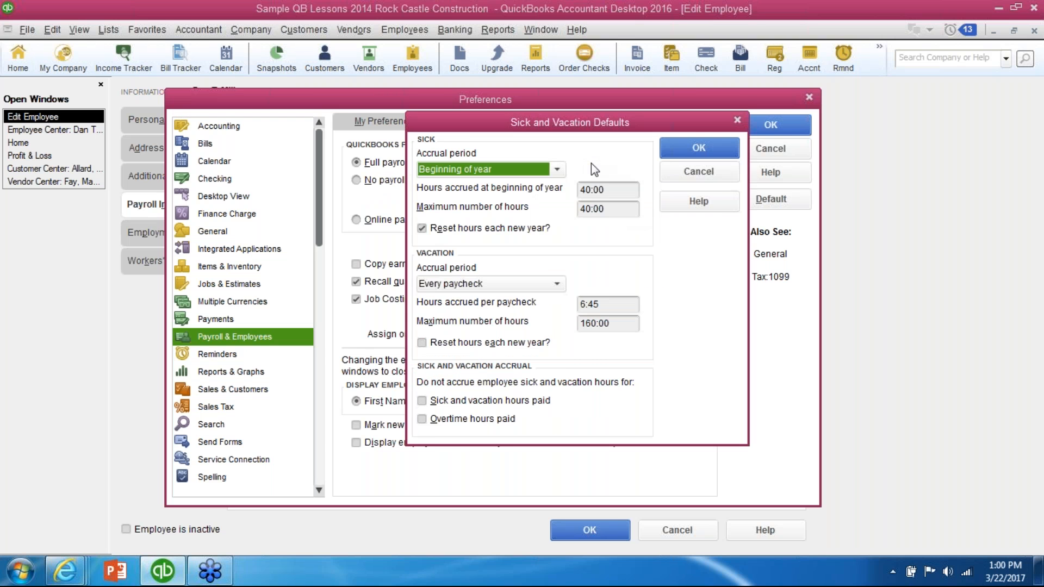
{"action": "left_click", "coordinate": [758, 107]}
{"action": "left_click", "coordinate": [772, 129]}
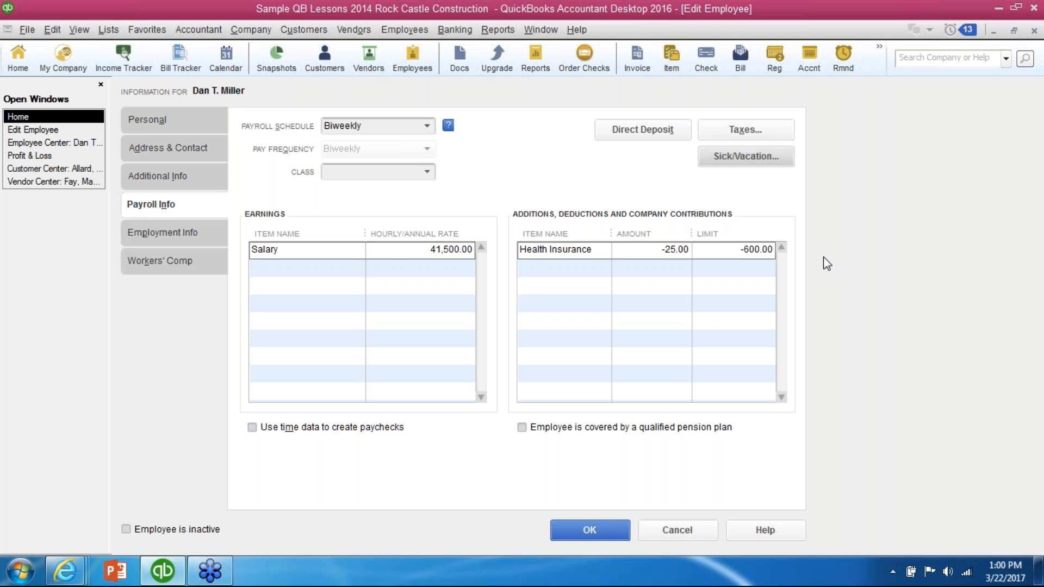
Step: Close the employee record, Employee Center and Home page, and minimize QuickBooks to show the desktop
{"action": "left_click", "coordinate": [585, 536]}
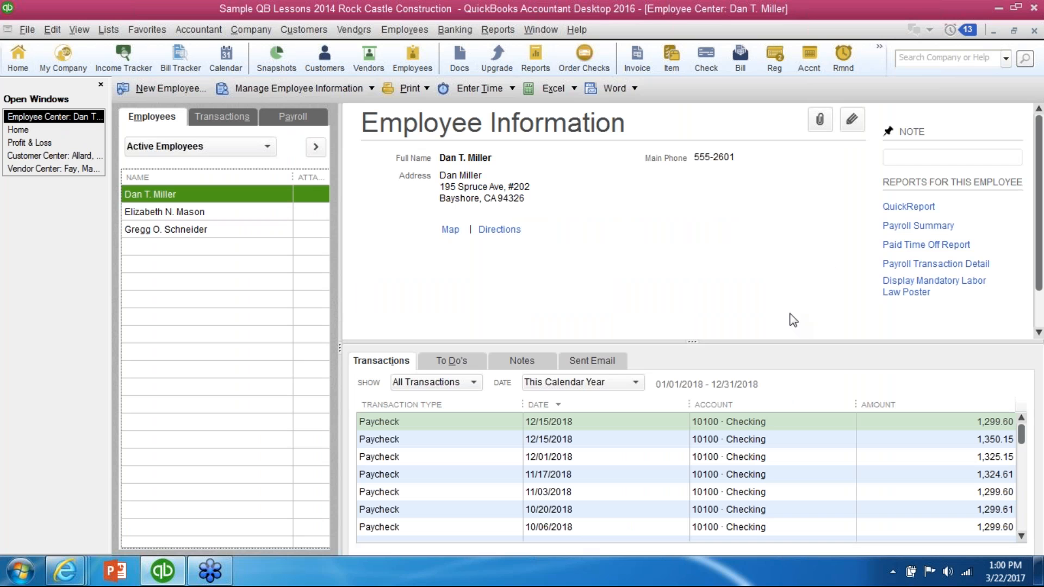
{"action": "left_click", "coordinate": [1038, 31]}
{"action": "left_click", "coordinate": [1034, 31]}
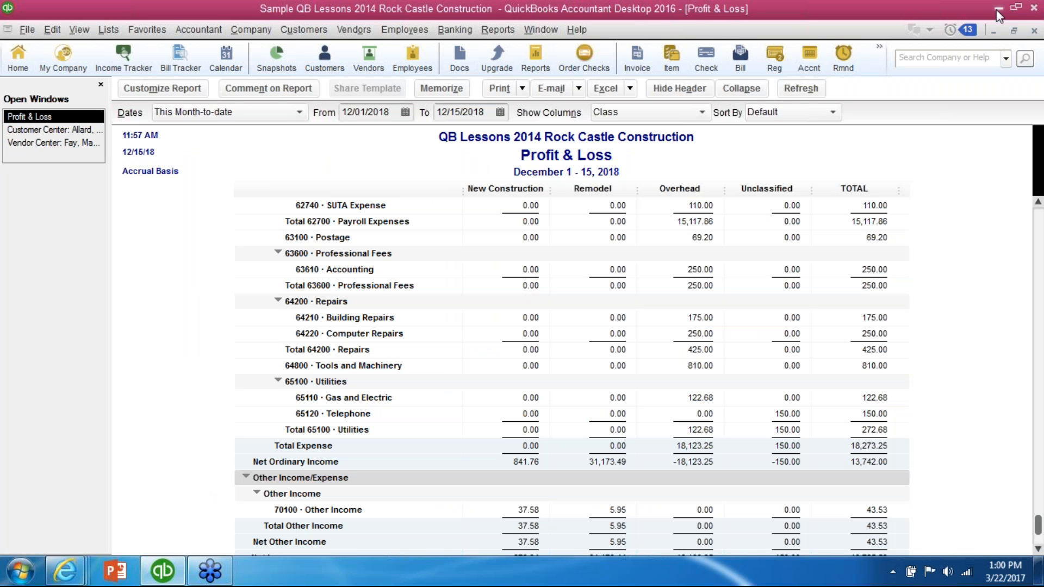
{"action": "left_click", "coordinate": [997, 8]}
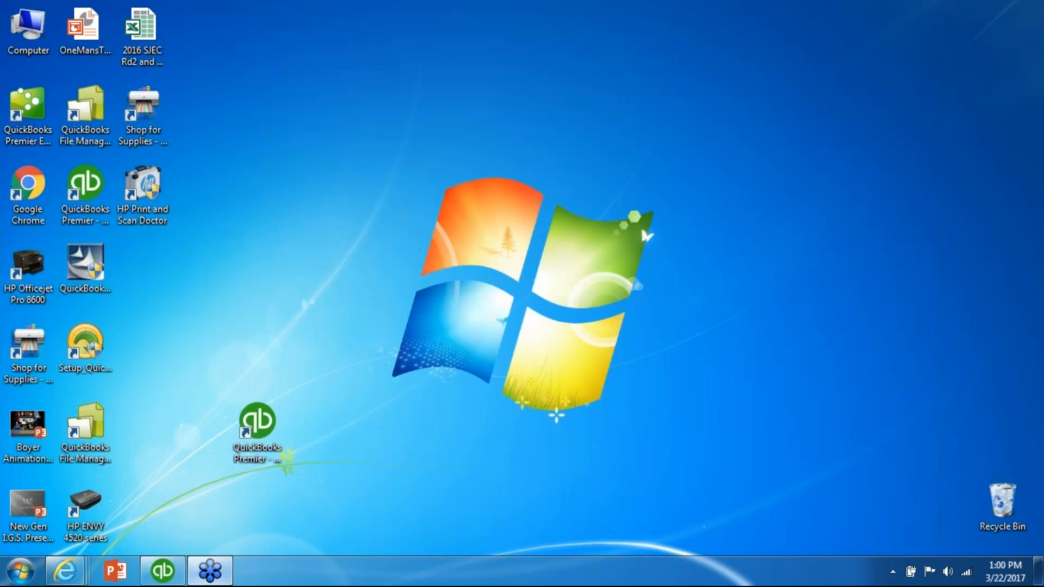